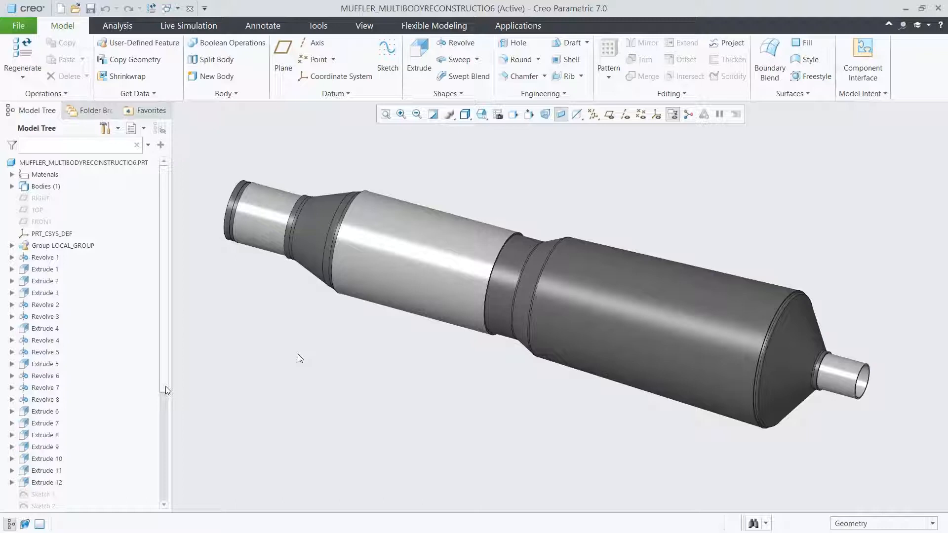
- Activate the XSEC0003 cross-section to expose the muffler's interior and restore the 00_START view
scroll(166, 390, down, 5)
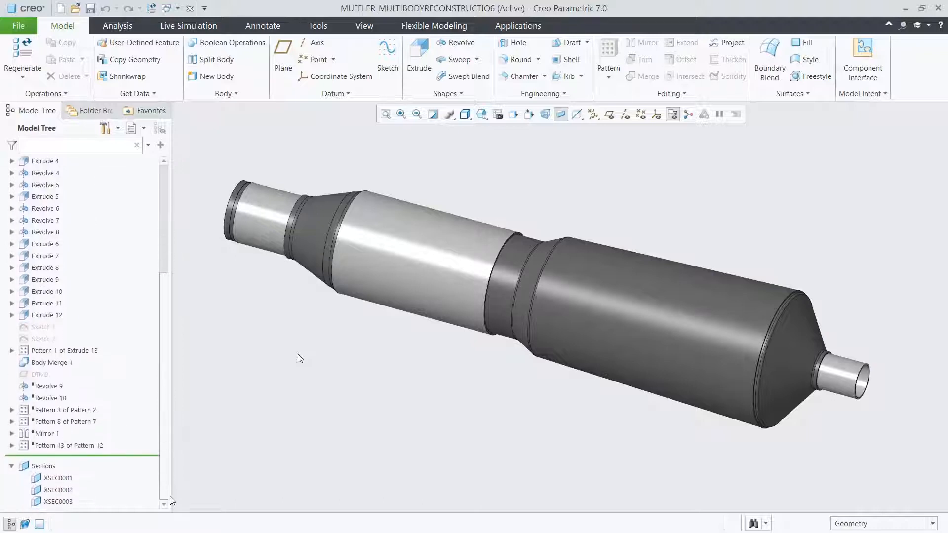
click(59, 503)
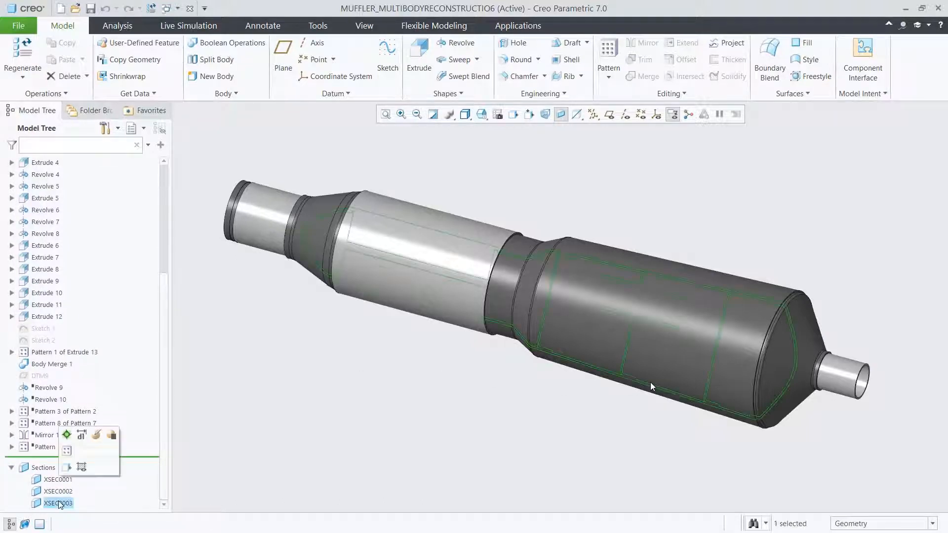
click(66, 452)
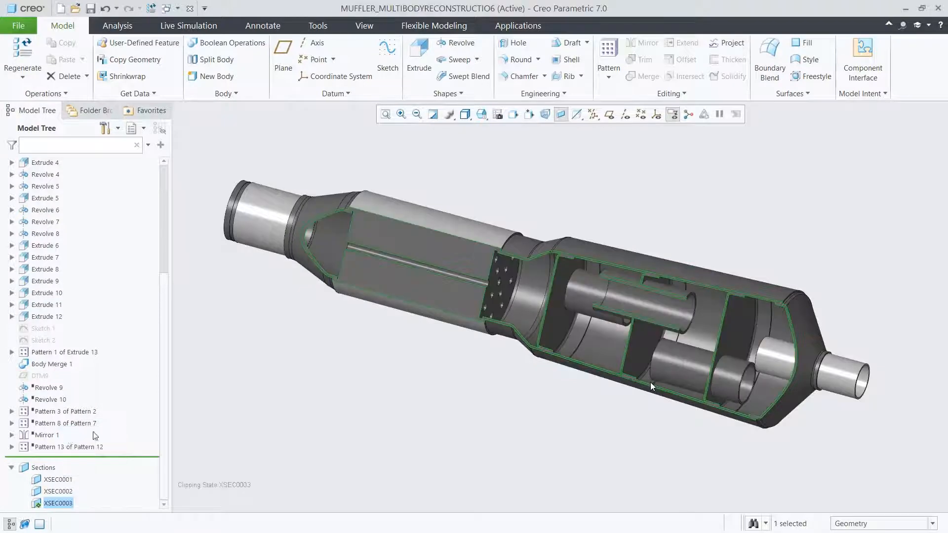
click(287, 417)
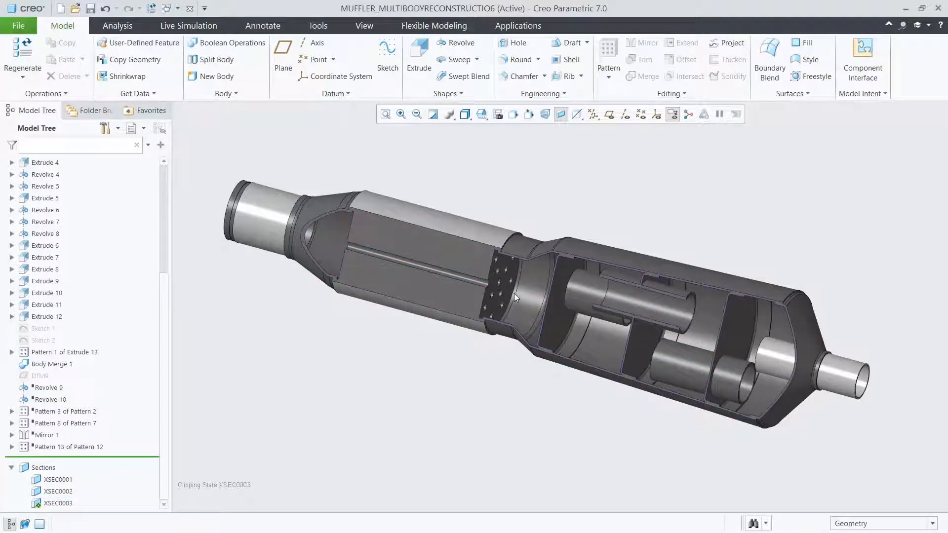
mouse_move(514, 293)
middle_down()
mouse_move(540, 275)
mouse_move(531, 301)
middle_up()
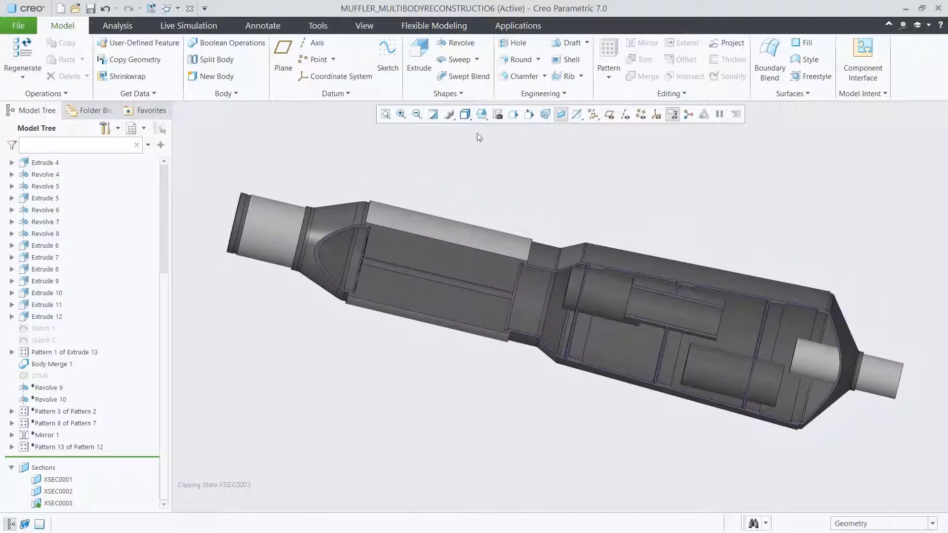
click(479, 119)
click(494, 147)
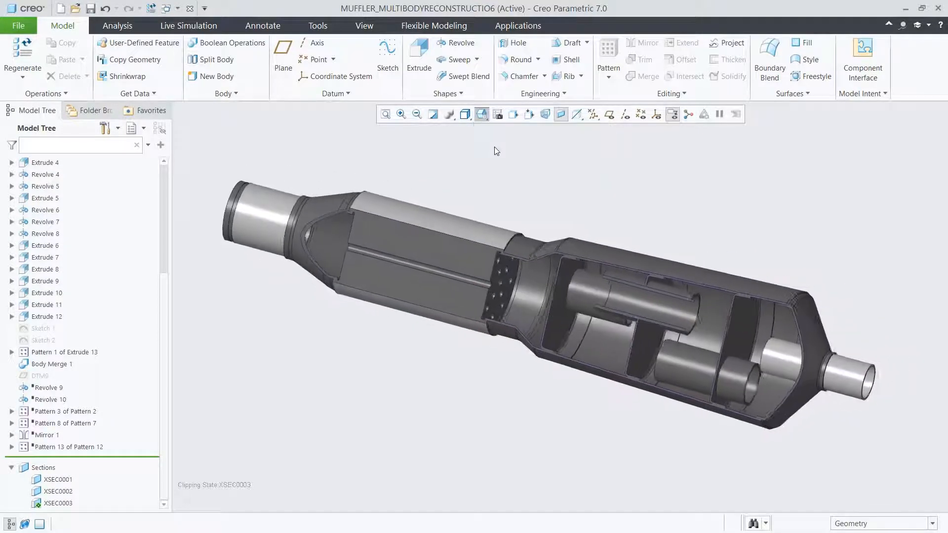
- Add a fluid simulation study to the muffler and expand it in the simulation tree
click(198, 26)
click(43, 77)
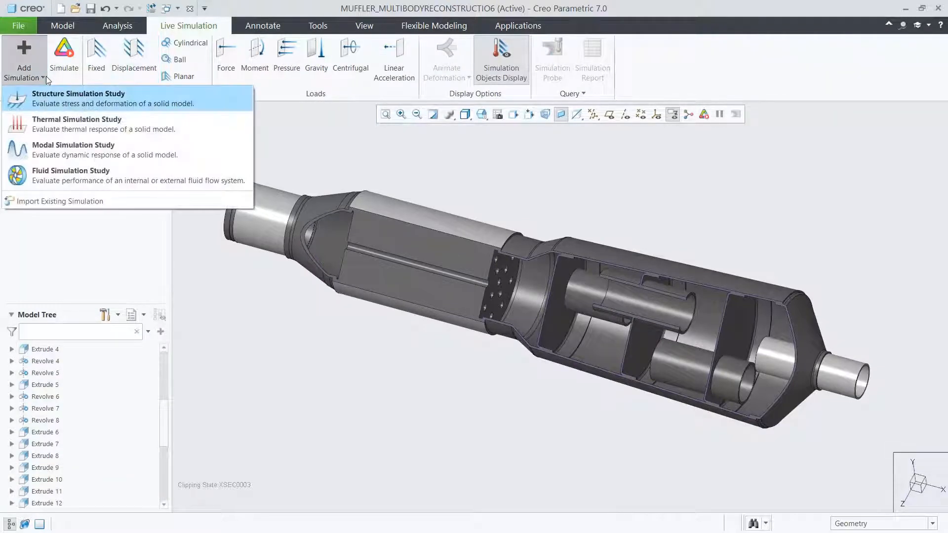
click(66, 174)
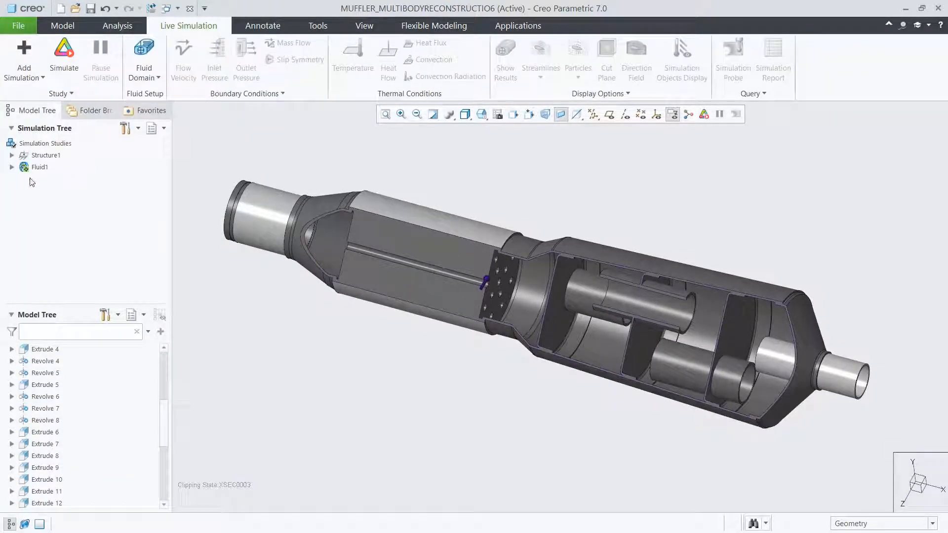
click(11, 167)
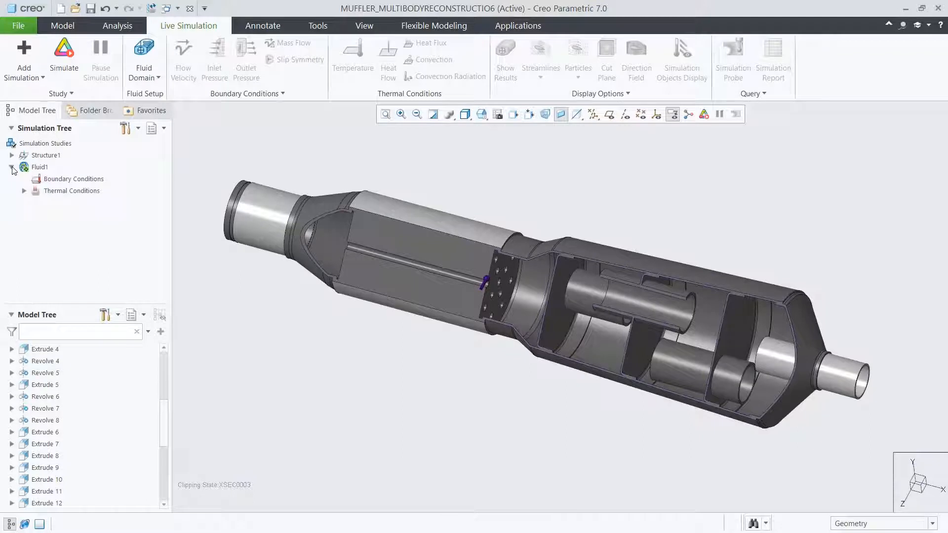
- Start an internal volume for the fluid domain and pick the inlet pipe's annular end face as bounding surface, using the 01_VOLUME view
click(156, 78)
click(159, 105)
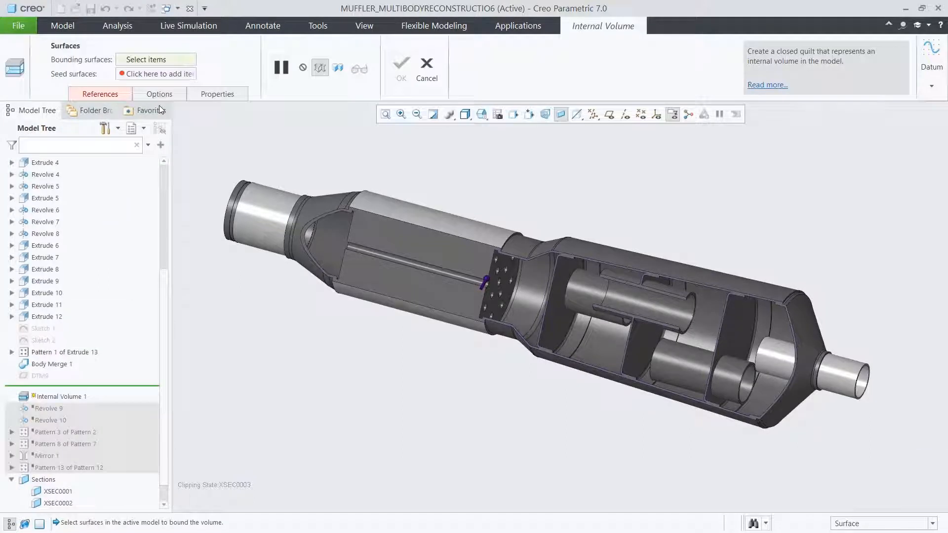
click(482, 114)
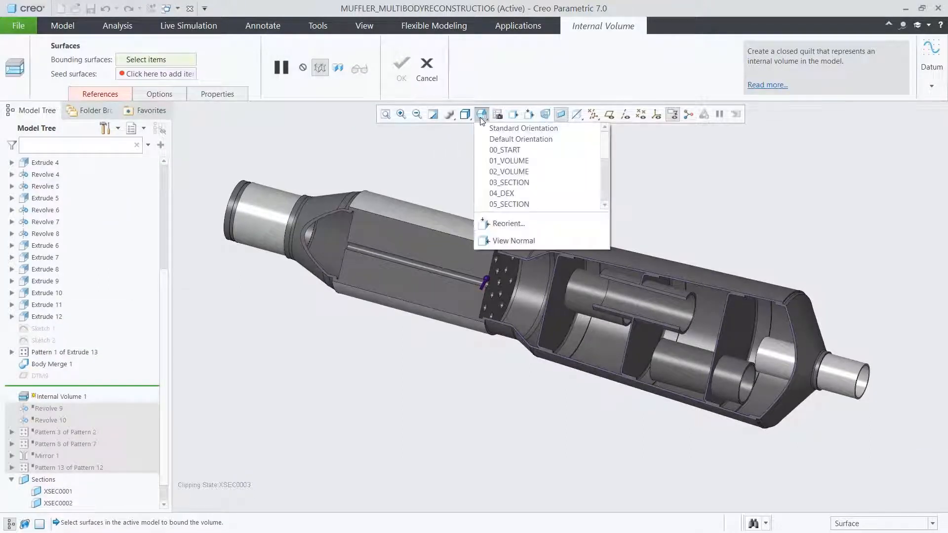
click(497, 161)
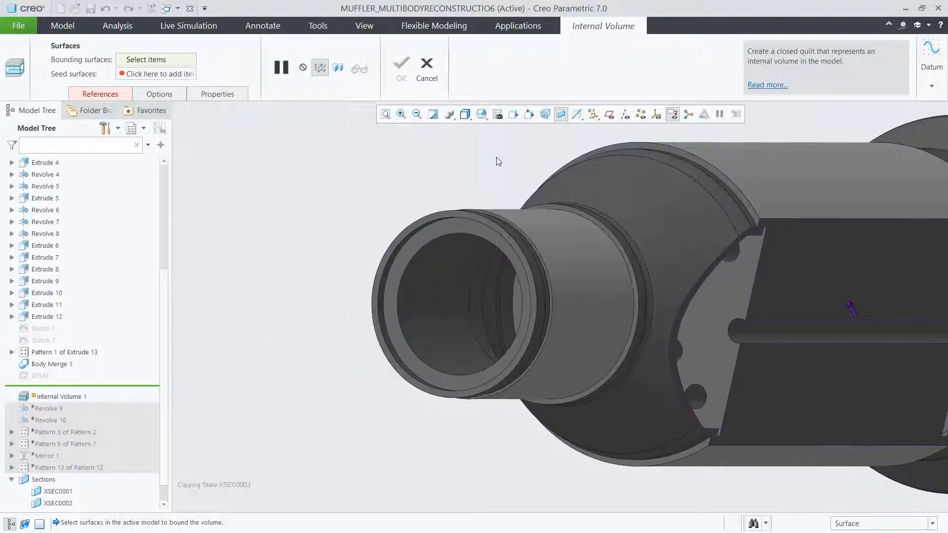
click(435, 217)
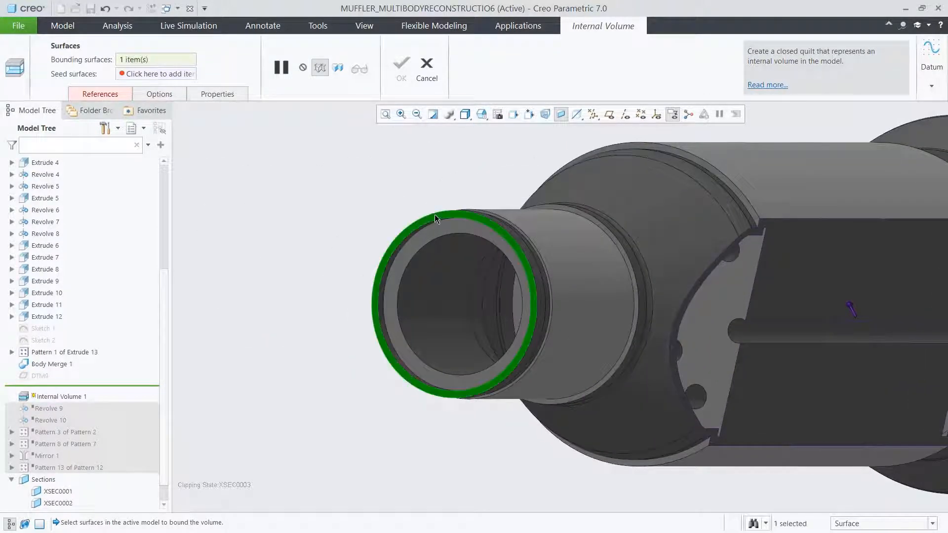
- Add the outlet pipe's annular end face as second bounding surface from the 02_VOLUME view and create the internal volume
click(482, 114)
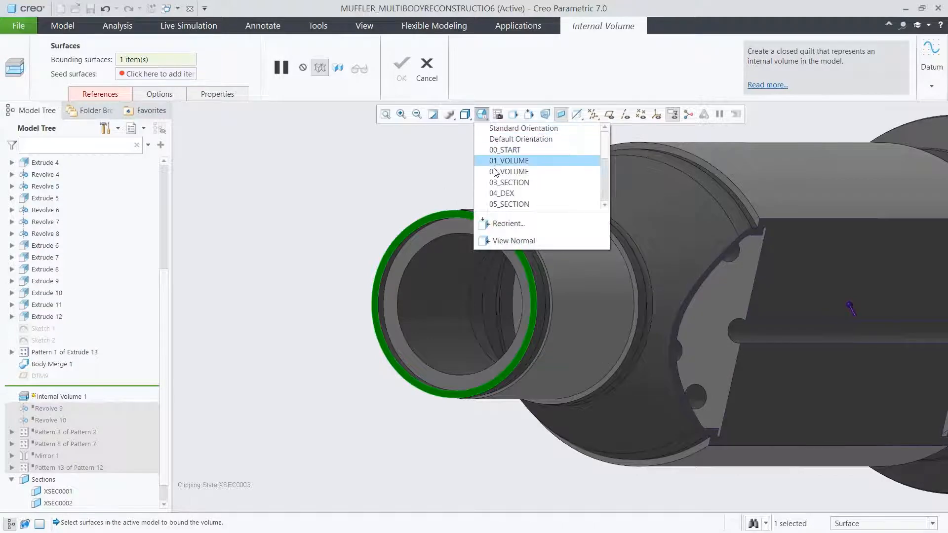
click(494, 168)
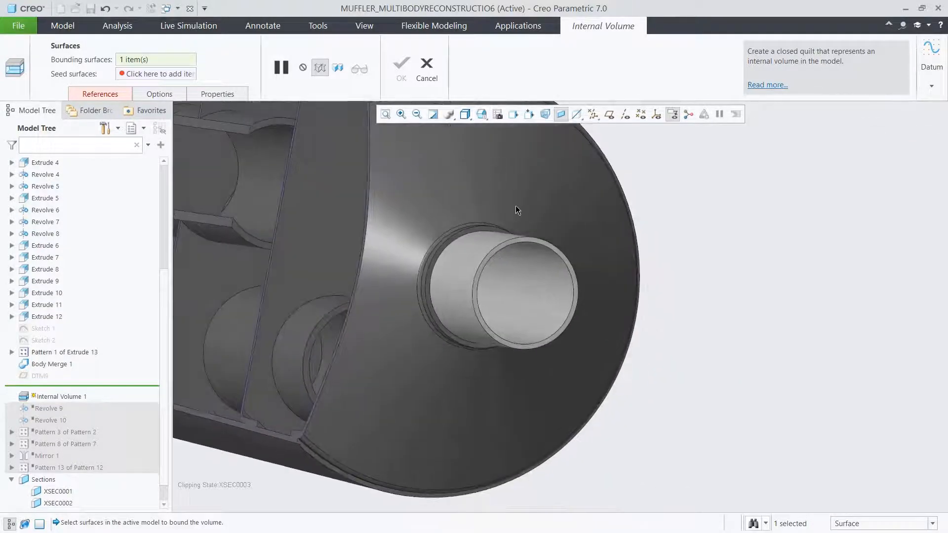
click(532, 239)
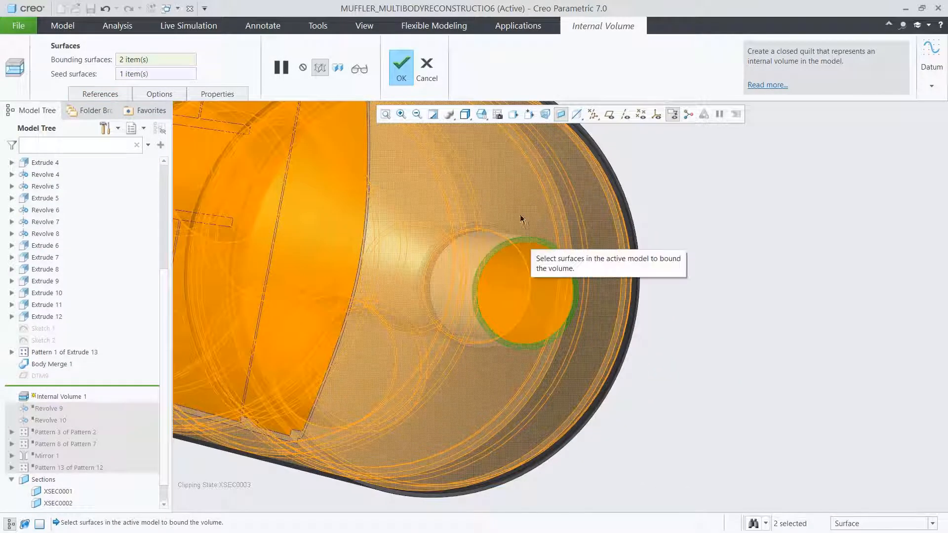
click(485, 116)
click(492, 145)
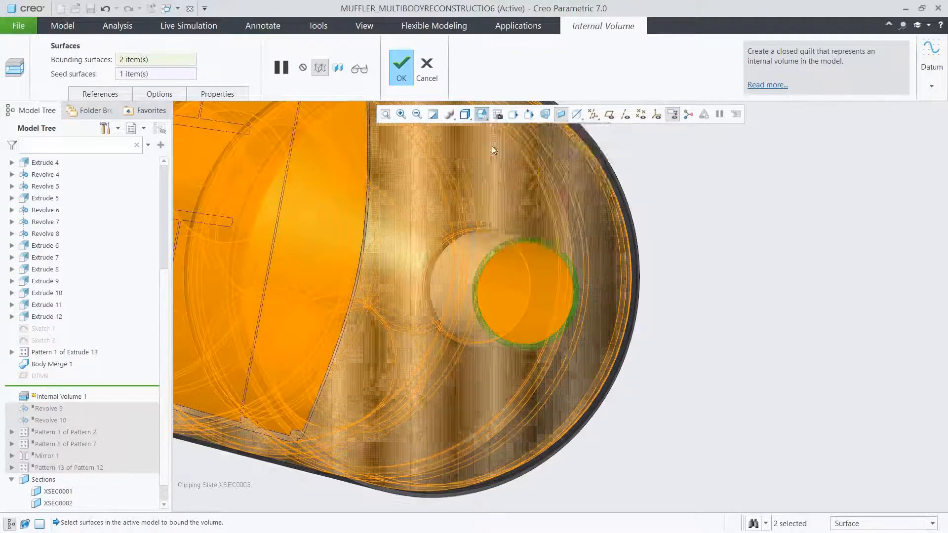
click(402, 79)
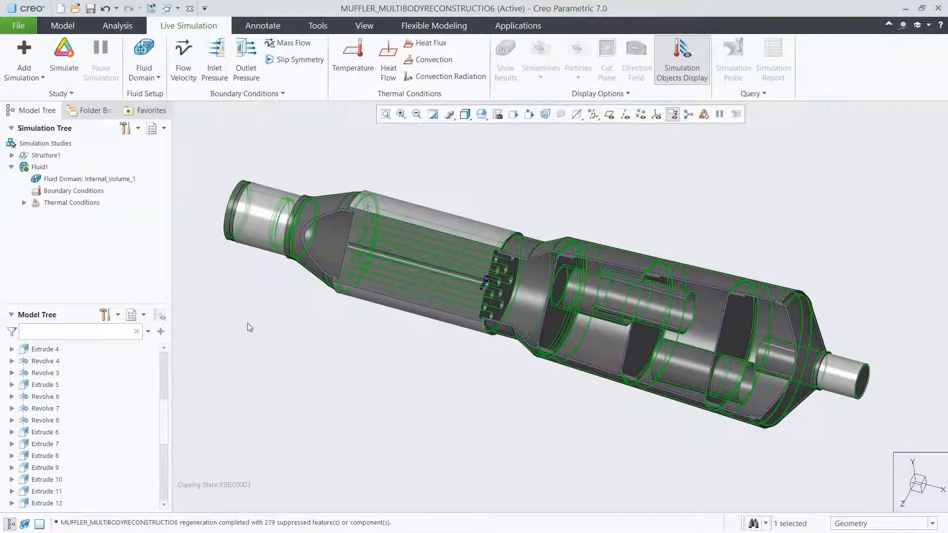
drag(165, 421, 159, 479)
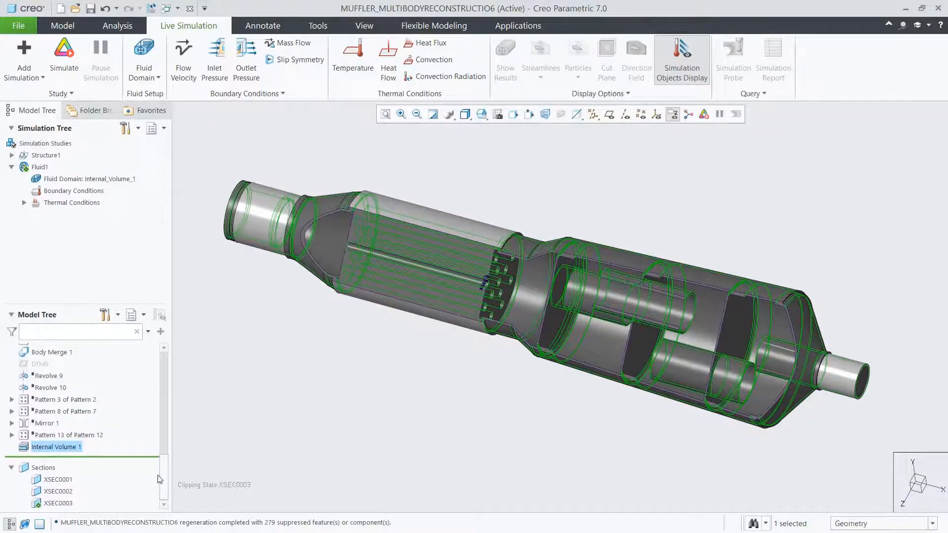
click(182, 409)
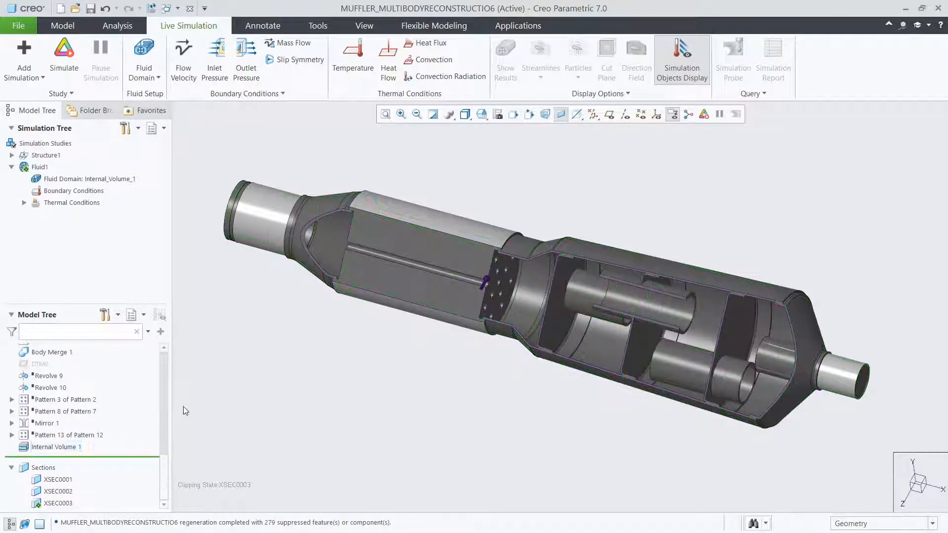
- Assign carbon_dioxide from the material library to the fluid domain, overriding the copy already in the model
right_click(78, 181)
click(90, 184)
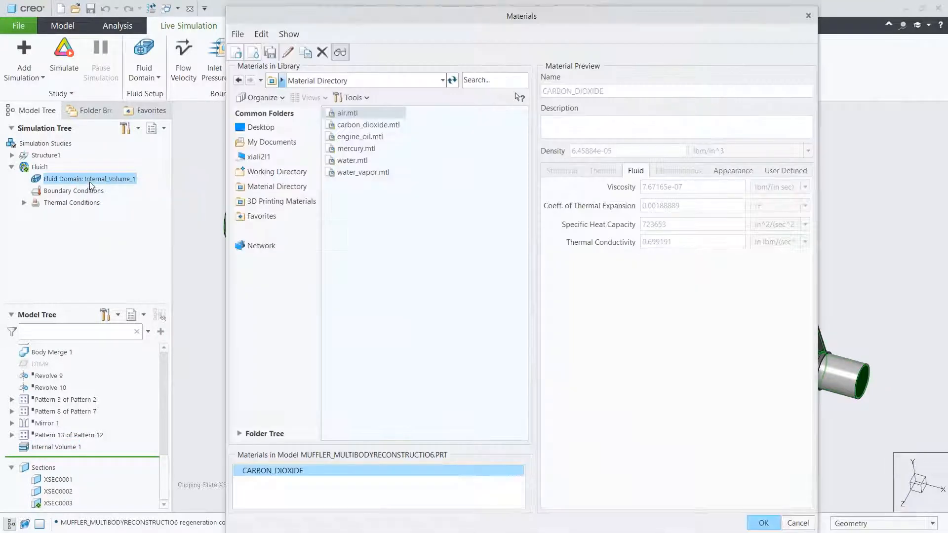
double_click(349, 125)
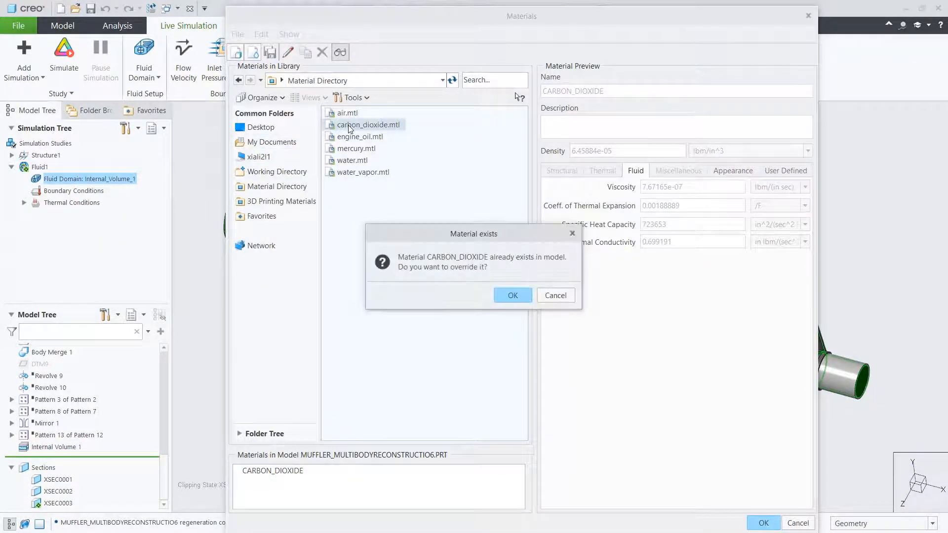
click(505, 294)
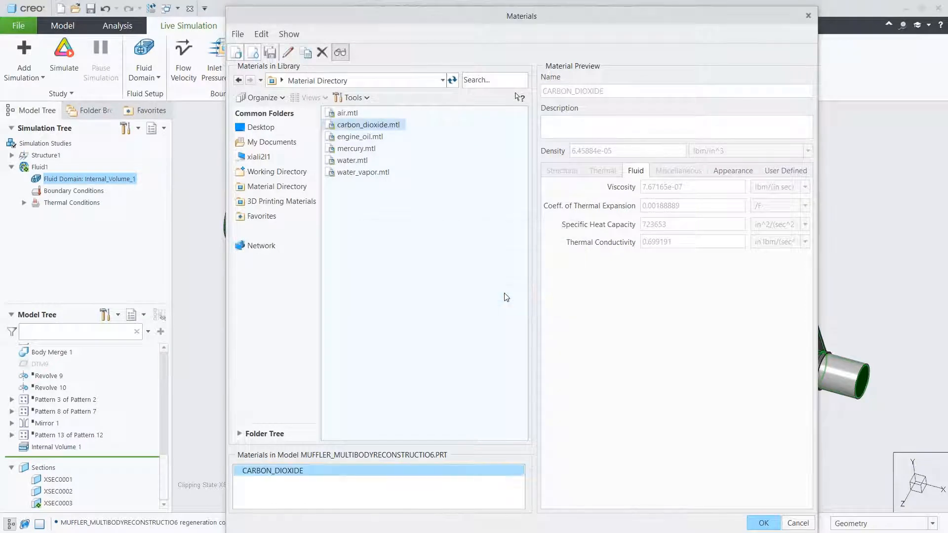
click(760, 523)
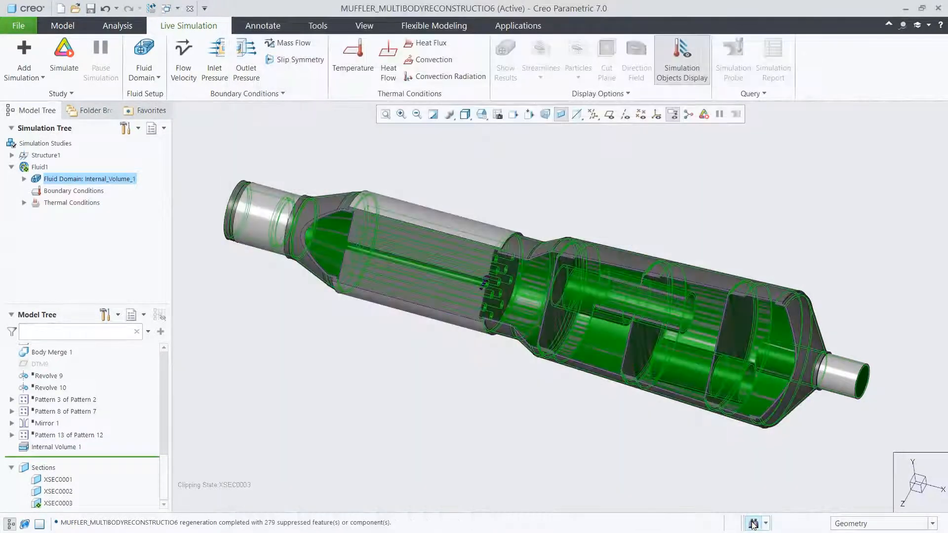
click(24, 179)
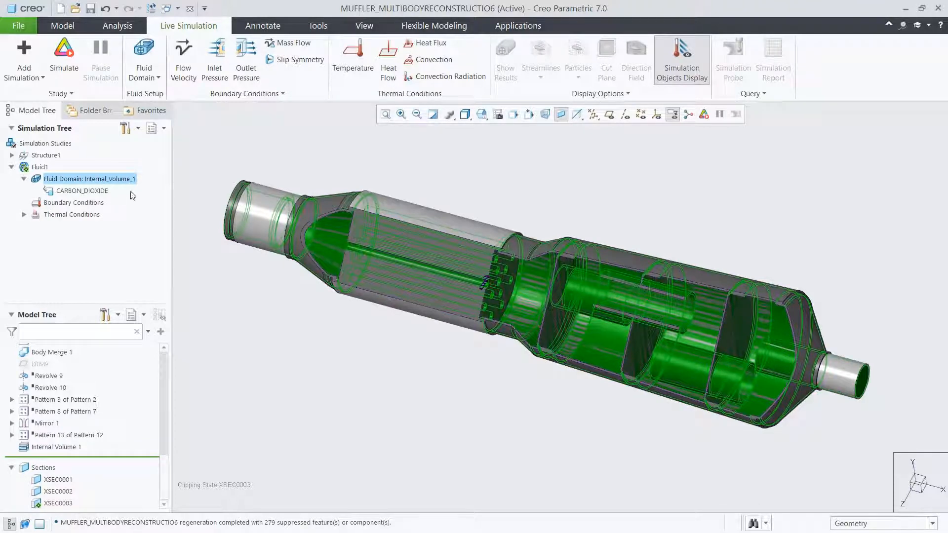
click(198, 182)
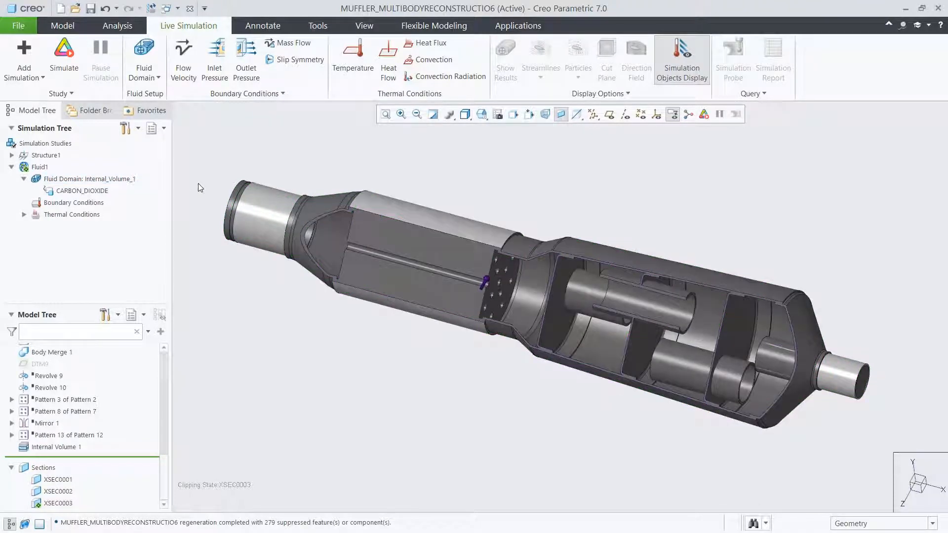
- Start a flow velocity condition on the inlet's circular surface and take its direction from that surface, using the 01_VOLUME view
click(184, 68)
click(482, 114)
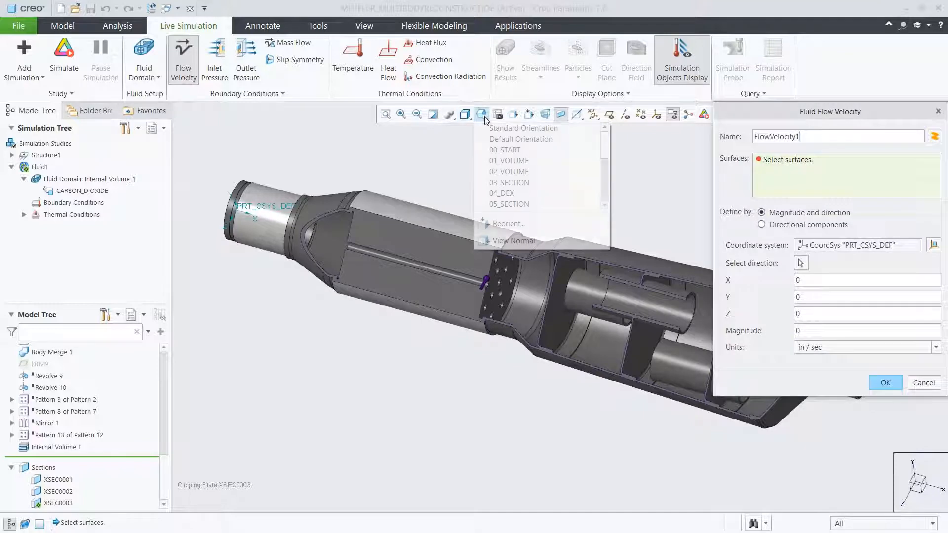
click(497, 161)
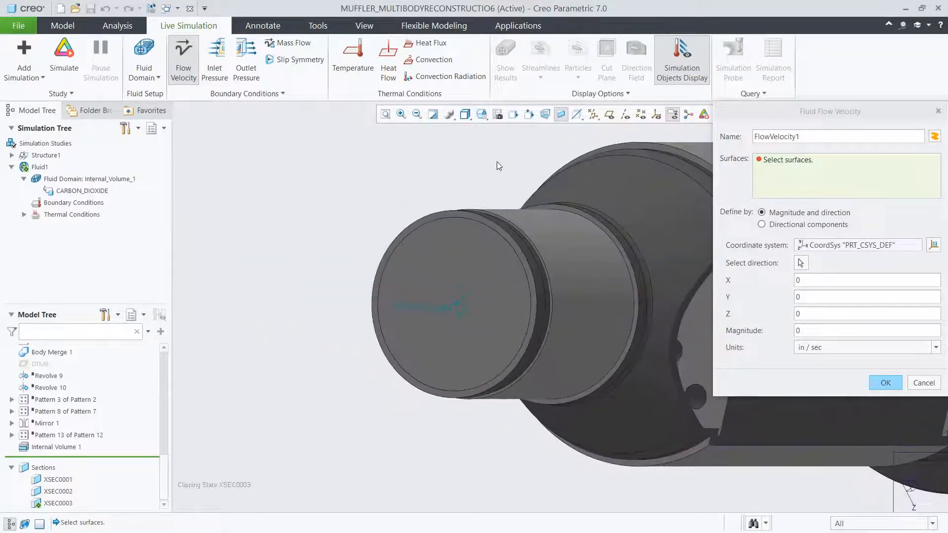
click(461, 256)
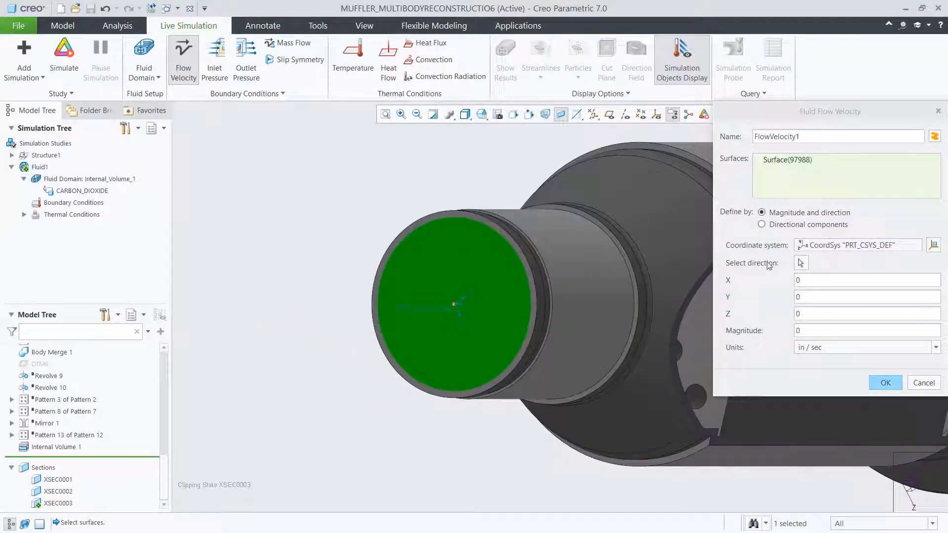
click(801, 264)
click(508, 308)
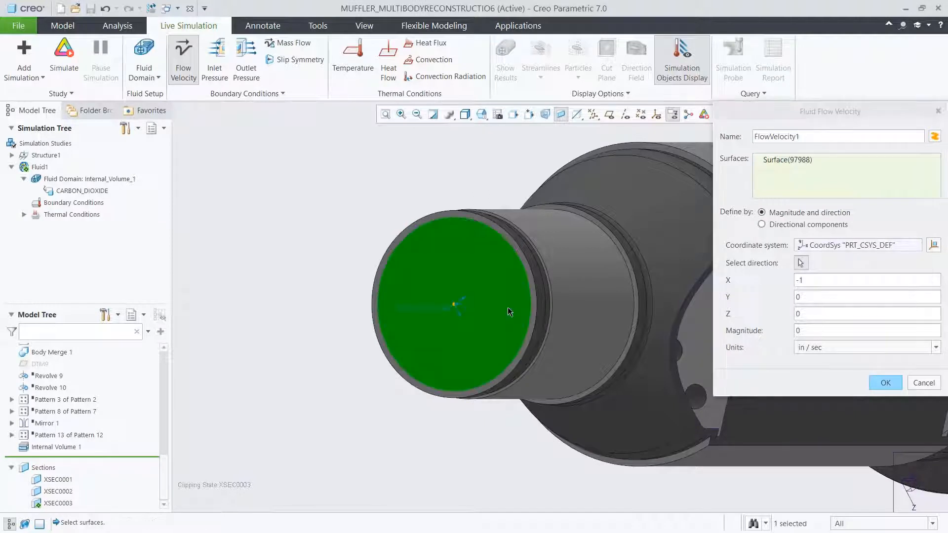
- Enter a negative magnitude for the inlet flow velocity, choose its units and create the boundary condition
click(804, 330)
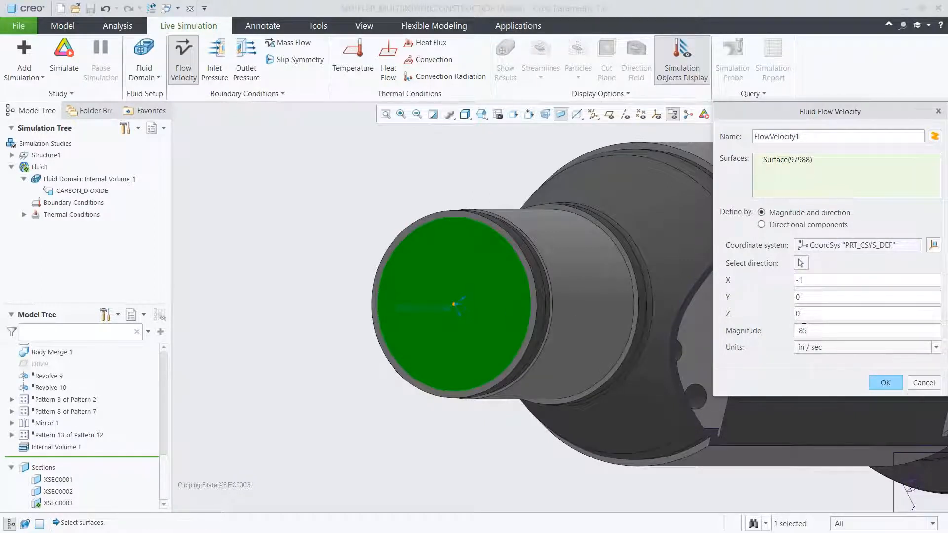
click(821, 348)
click(830, 393)
click(886, 383)
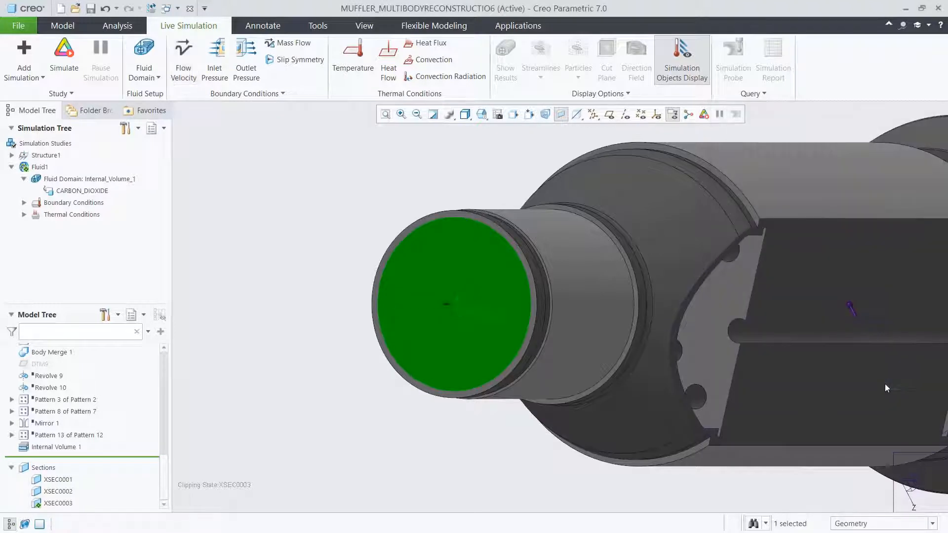
click(24, 203)
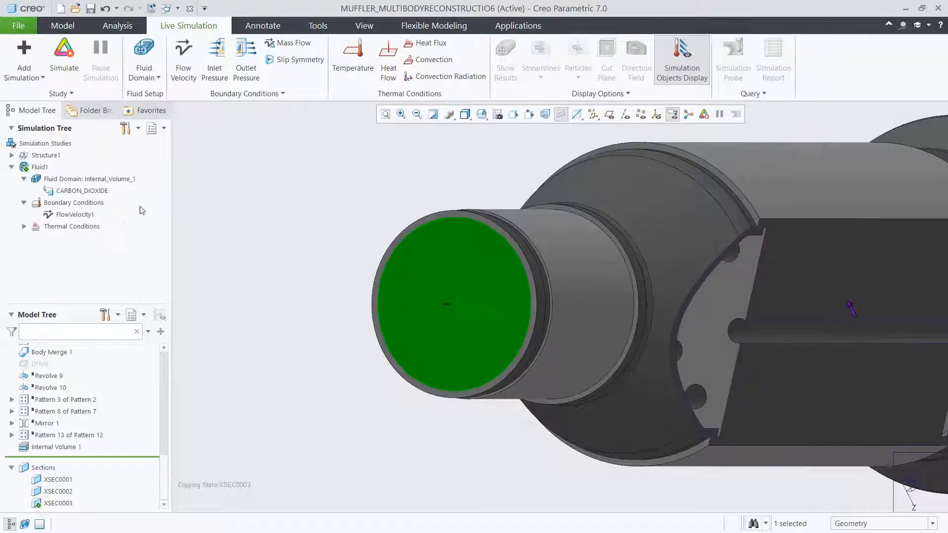
- Prescribe a temperature of 700 on the inlet's circular surface, choose its unit, and list the study's thermal conditions
click(352, 69)
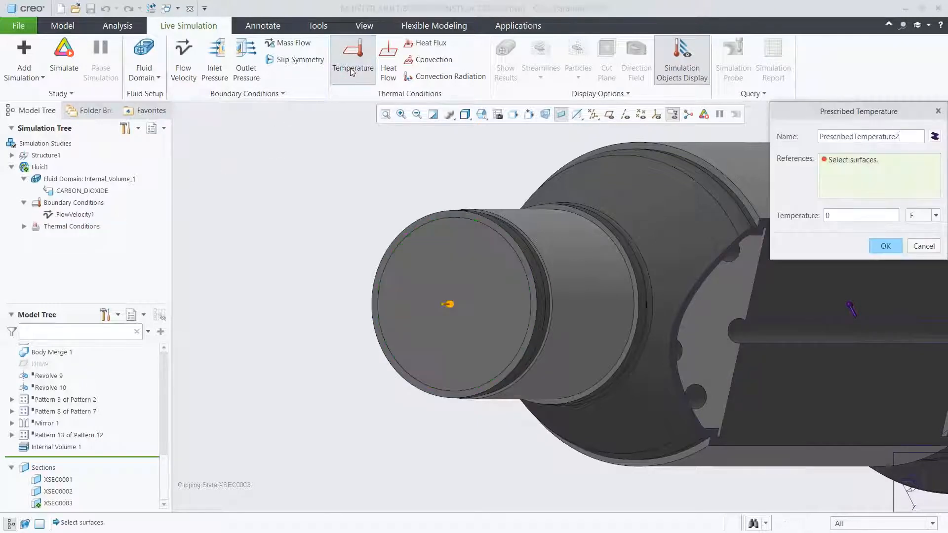
click(431, 242)
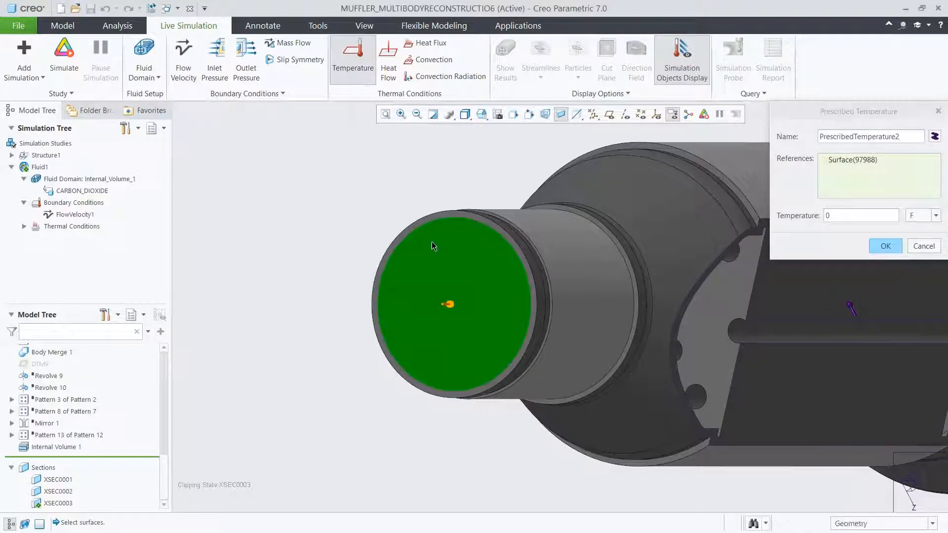
click(834, 216)
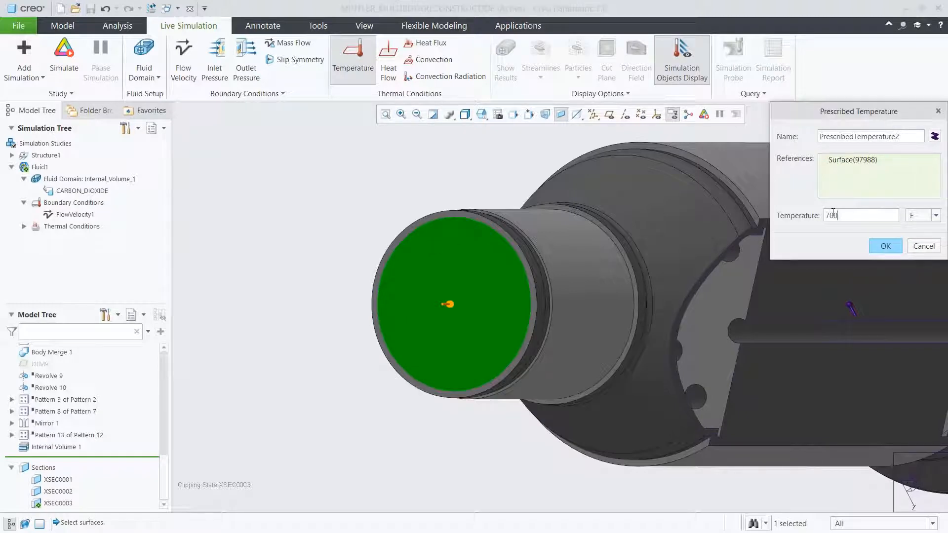
click(918, 216)
click(917, 229)
click(893, 245)
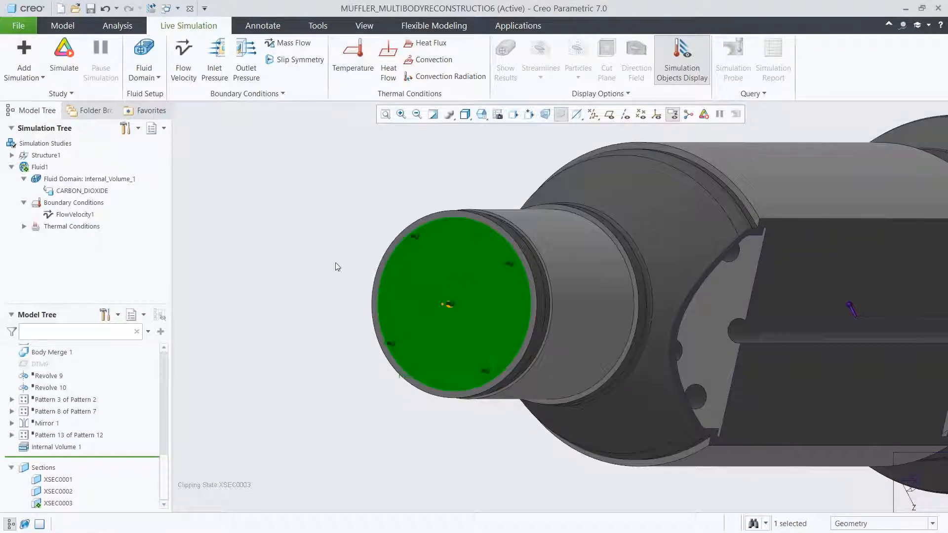
click(24, 227)
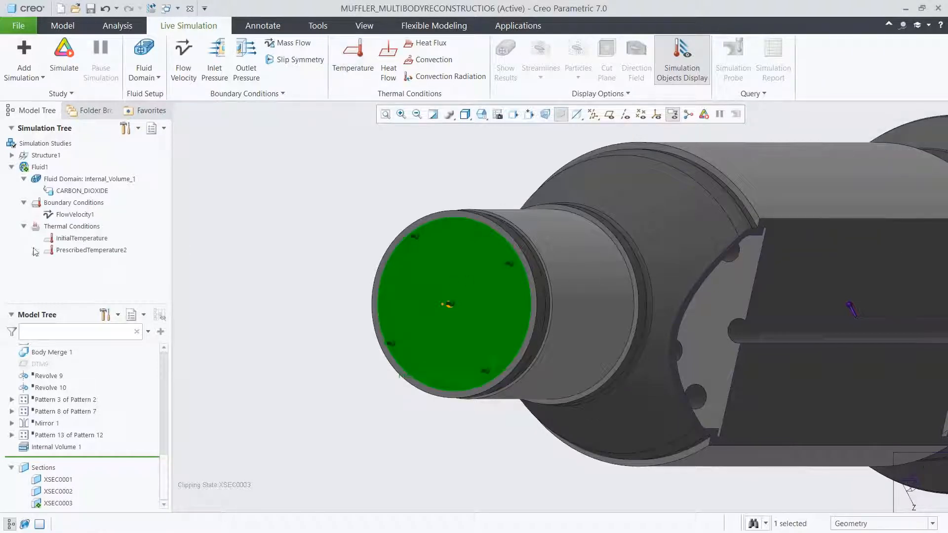
click(202, 255)
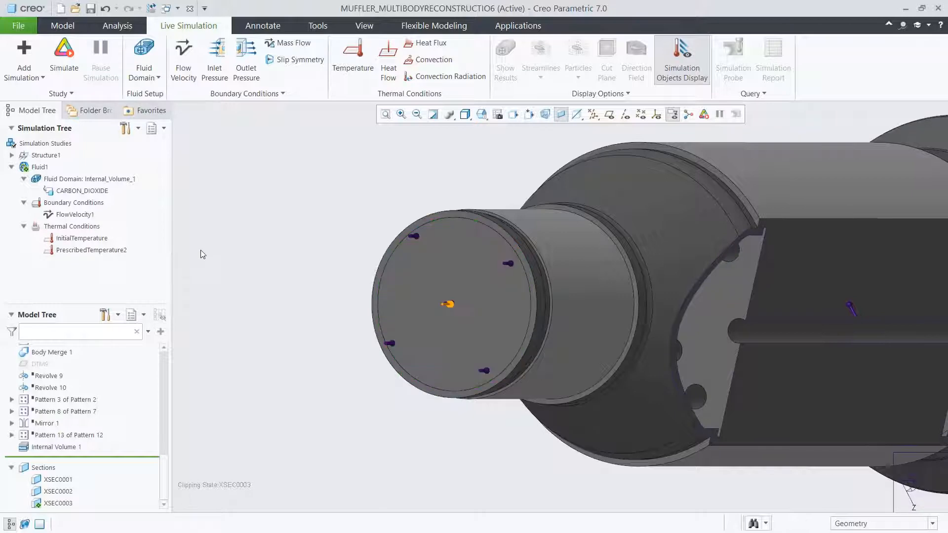
- Create an outlet pressure condition of magnitude 0 on the outlet pipe's circular surface, using the 02_VOLUME view
click(246, 59)
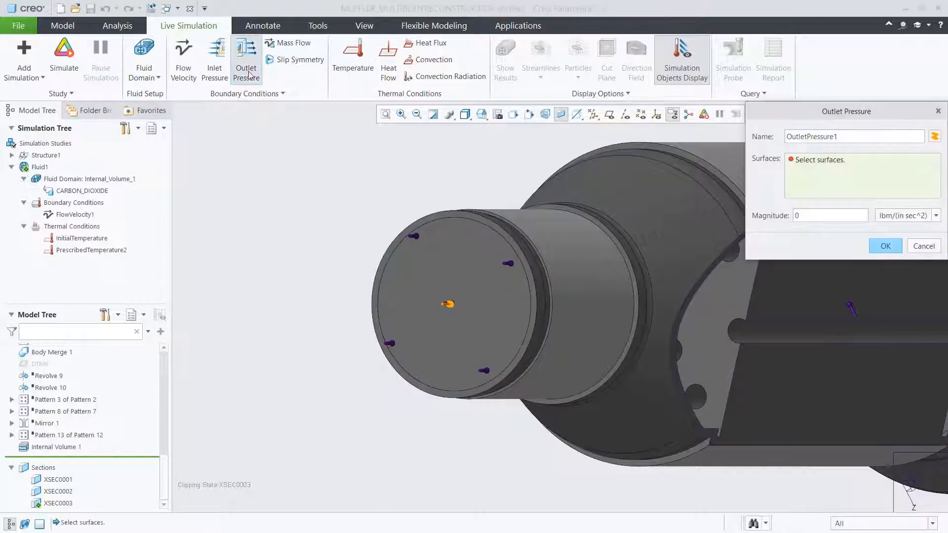
click(482, 114)
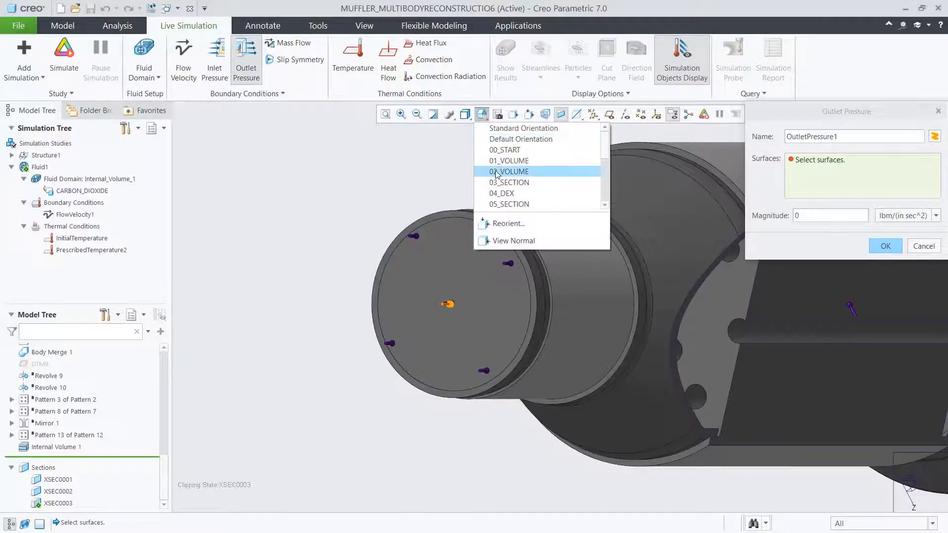
click(496, 171)
click(517, 277)
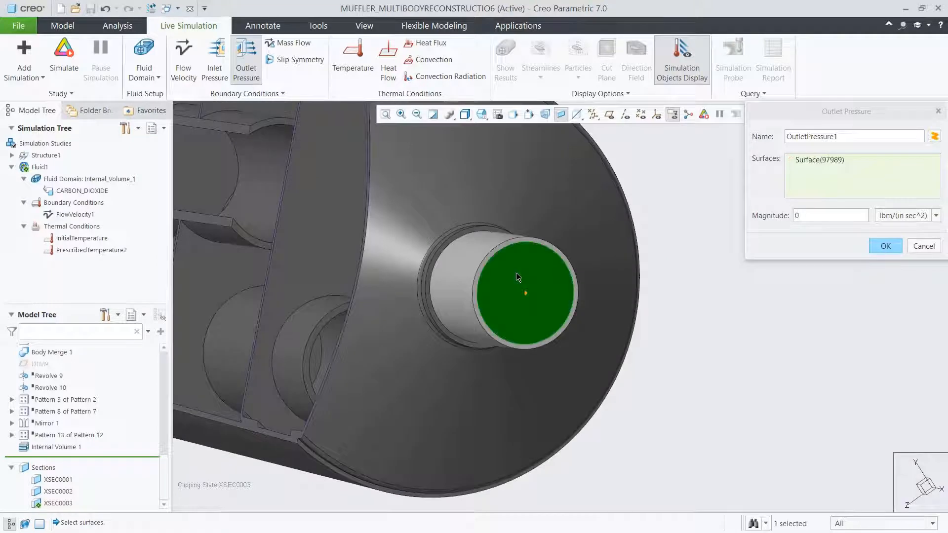
click(884, 246)
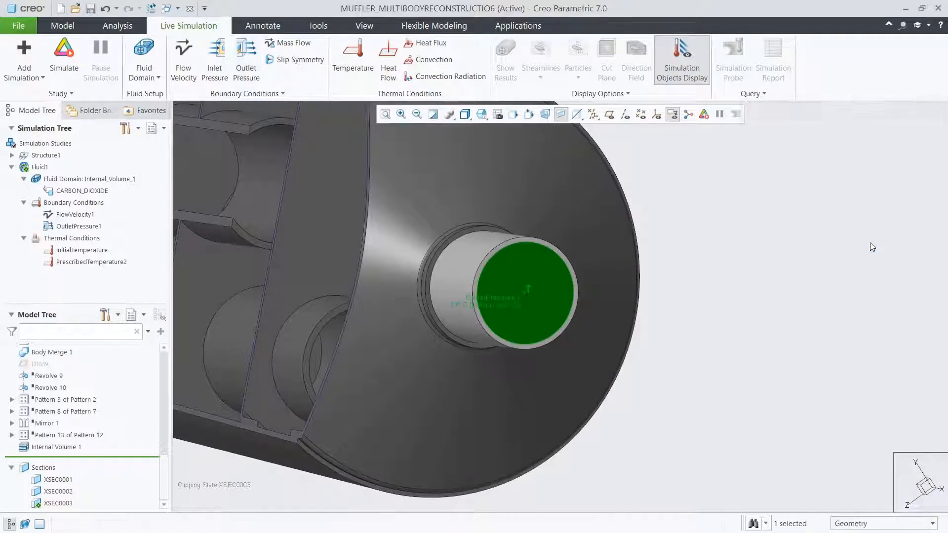
click(873, 247)
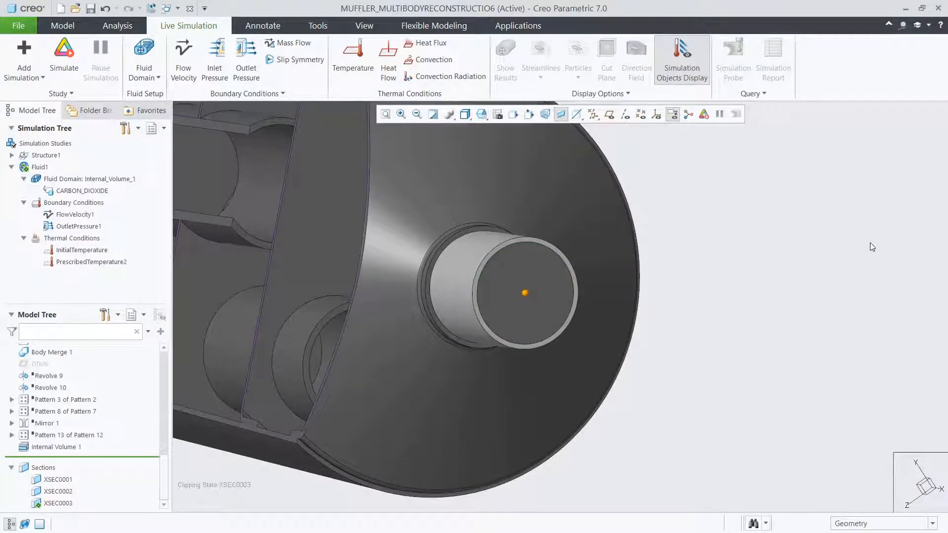
- Set the simulation quality to maximum accuracy and run the fluid simulation in the 00_START view
click(482, 115)
click(496, 147)
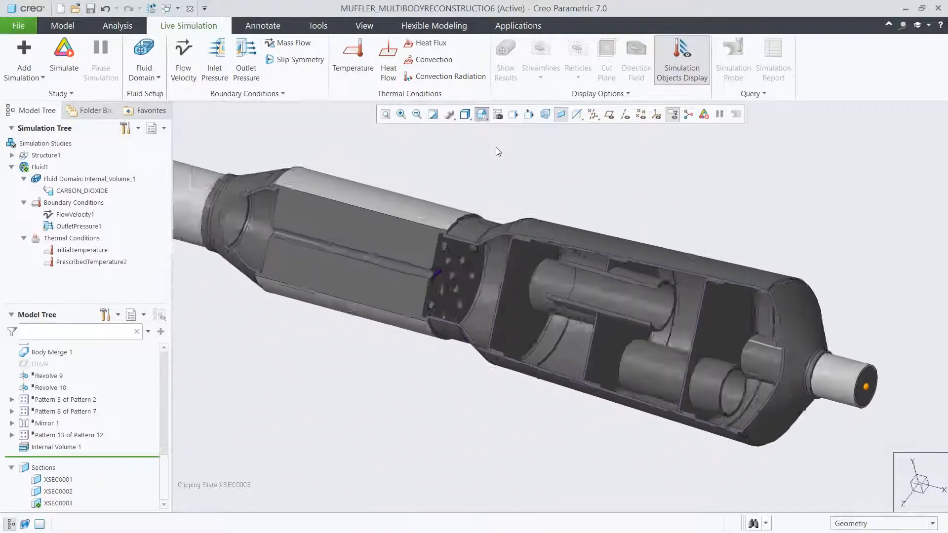
click(70, 97)
click(35, 107)
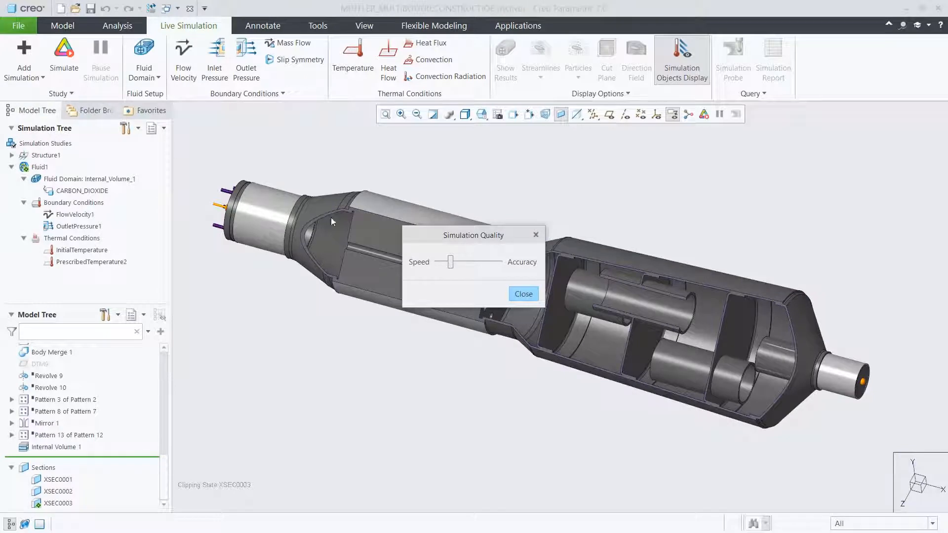
drag(450, 265, 512, 270)
click(522, 294)
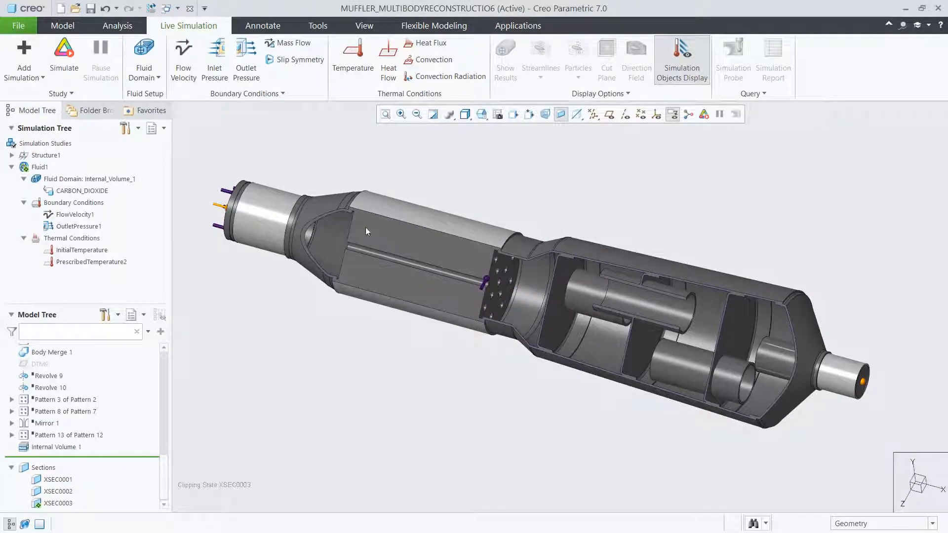
click(69, 71)
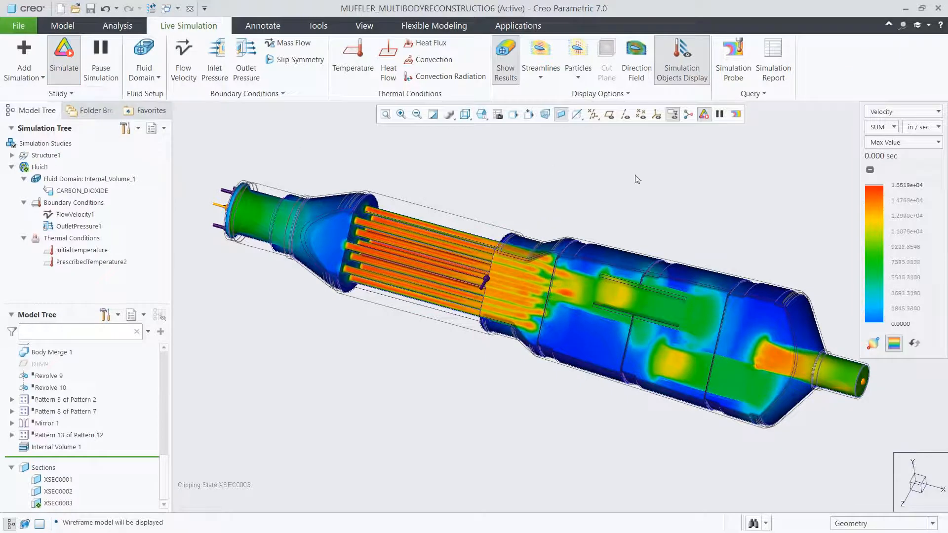
- Display the velocity results as Composite with m / sec units
click(889, 142)
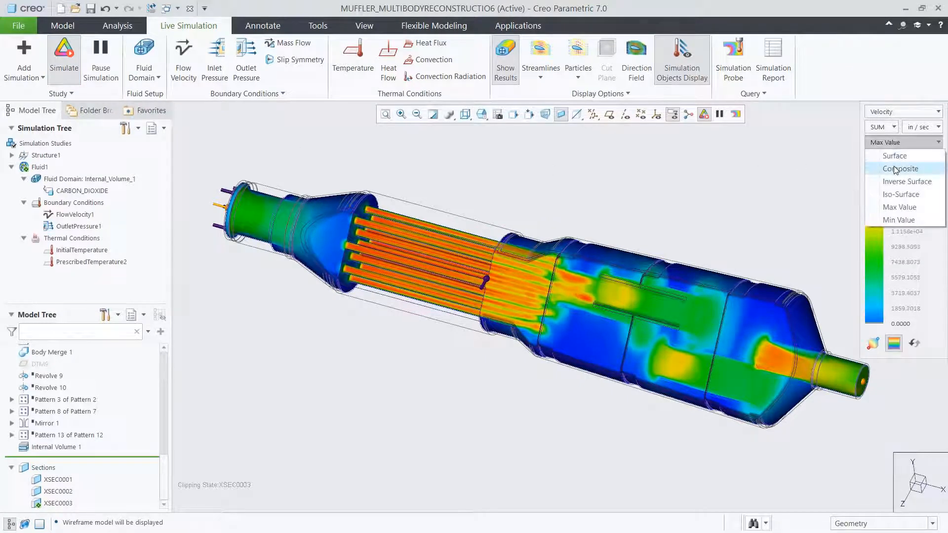
click(896, 169)
click(923, 128)
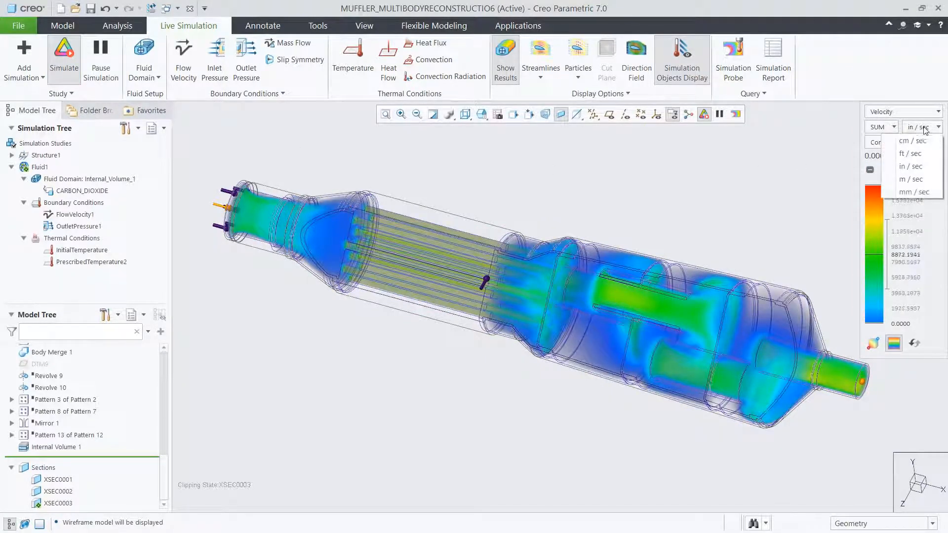
click(917, 180)
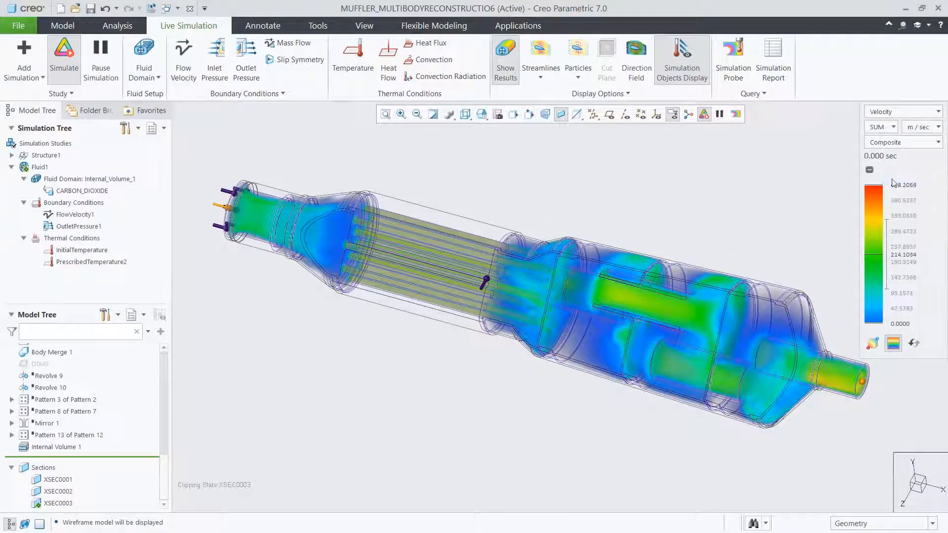
- Show the flow as animated particles, raise their Size setting to about one fifth of its range, and inspect the rear chamber
click(584, 59)
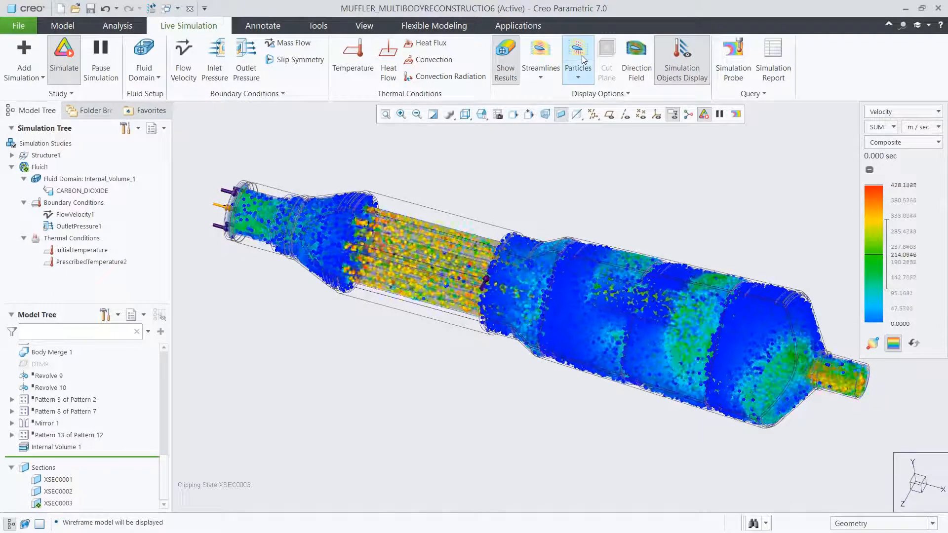
click(579, 76)
click(589, 105)
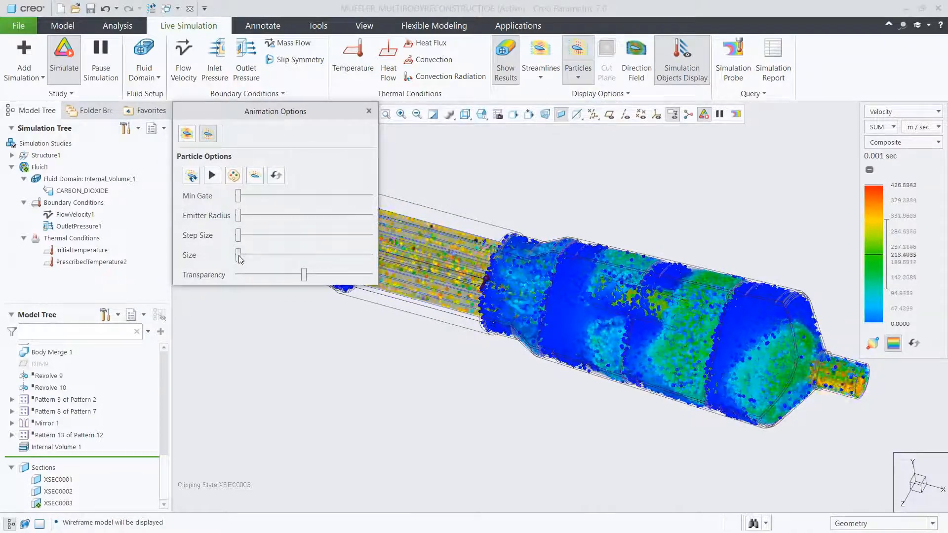
drag(239, 256, 268, 260)
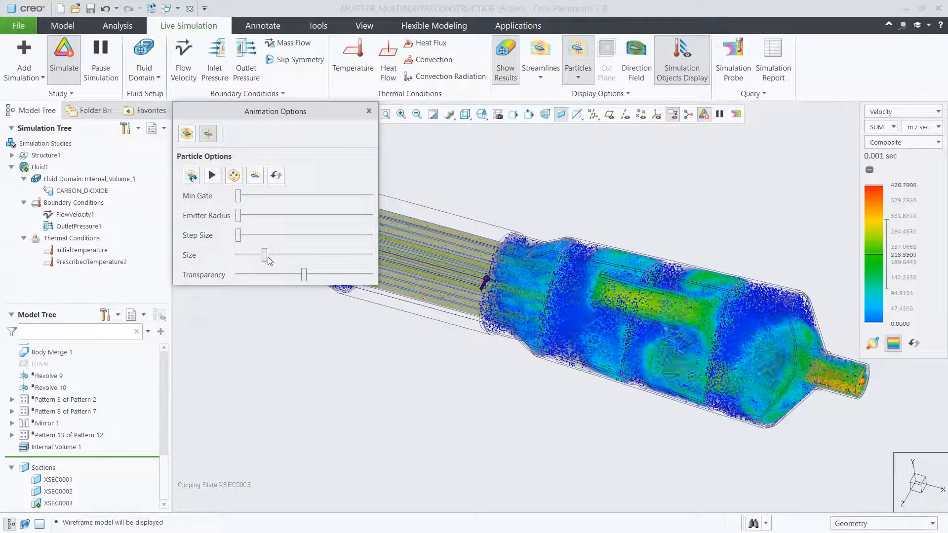
click(368, 111)
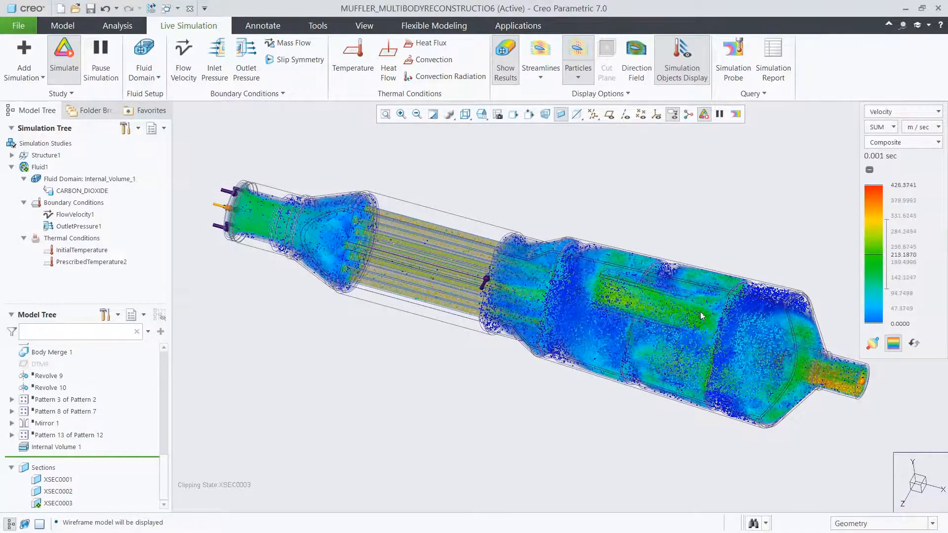
scroll(737, 328, down, 2)
scroll(737, 328, down, 2)
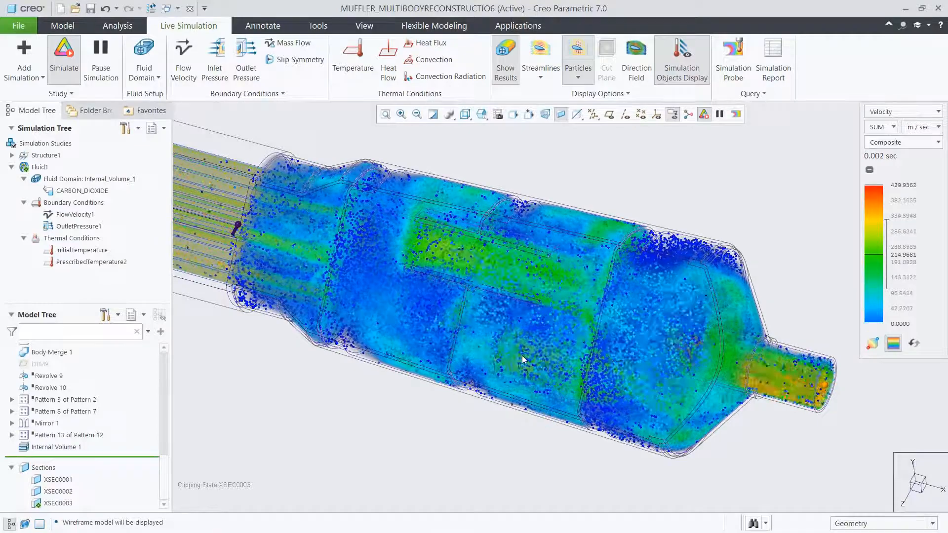
- Replace the particles and composite results with the direction field, seen in the 03_SECTION view
click(578, 51)
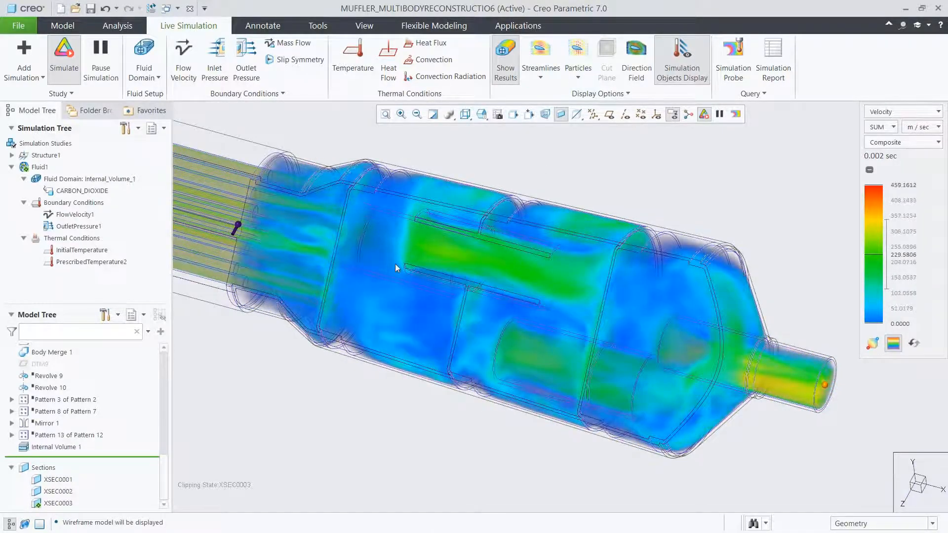
scroll(396, 264, up, 4)
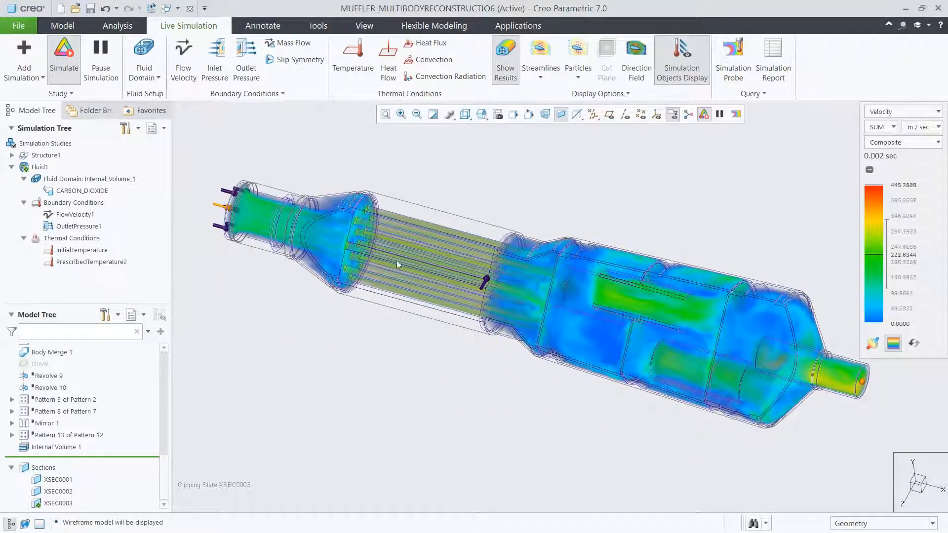
click(505, 57)
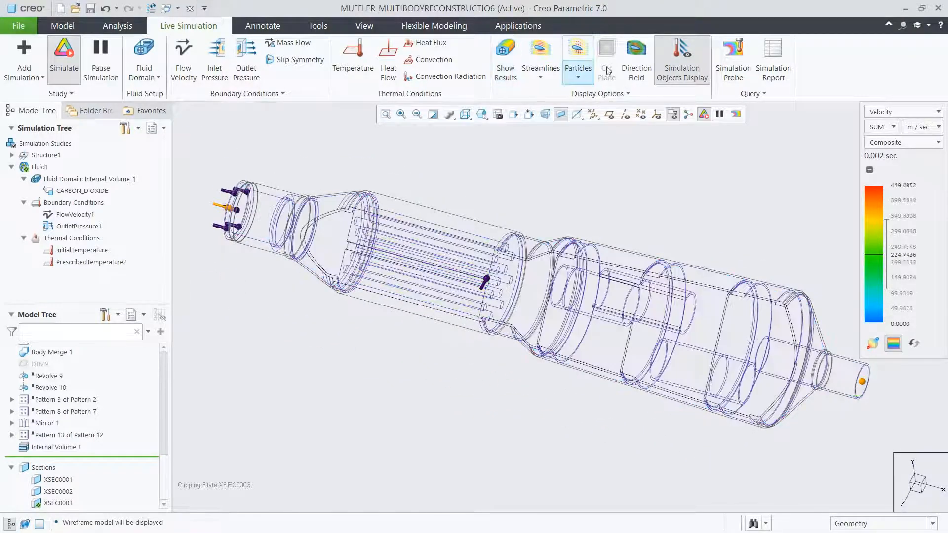
click(637, 55)
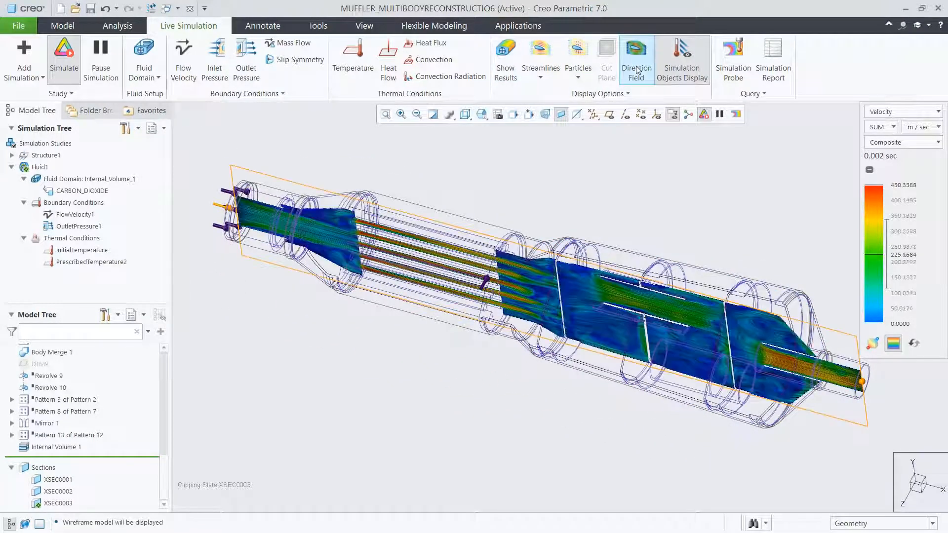
click(483, 120)
click(499, 178)
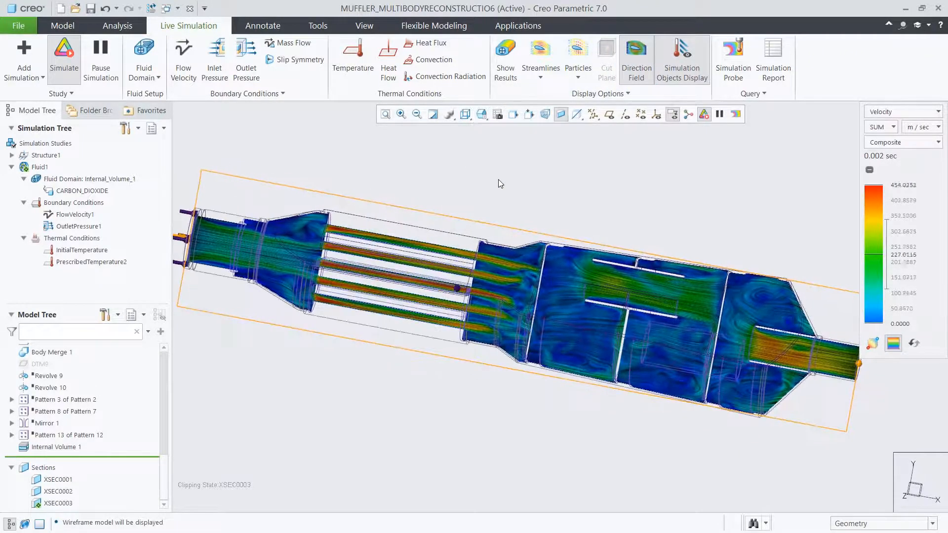
- Select the direction field plane with the Fluid Objects filter and shift it slightly using its origin handle
click(849, 524)
click(850, 512)
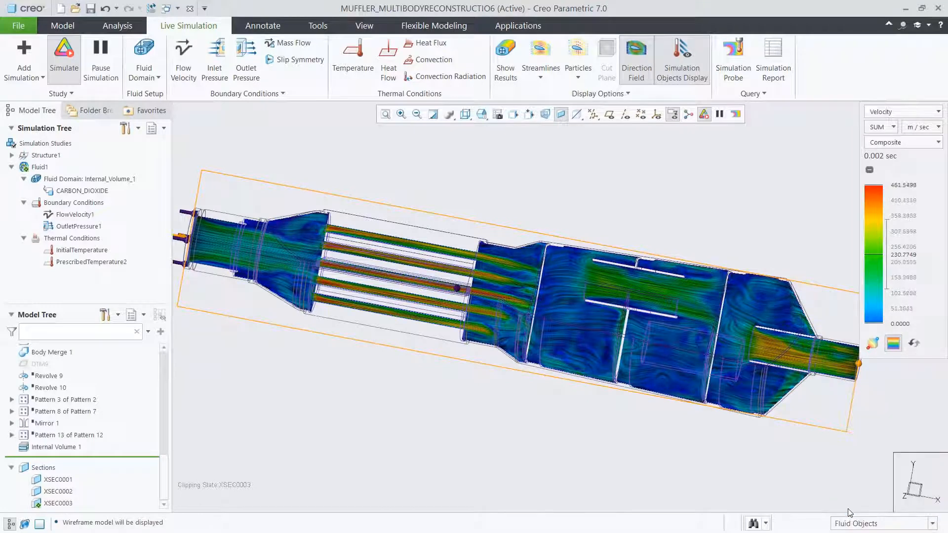
click(507, 373)
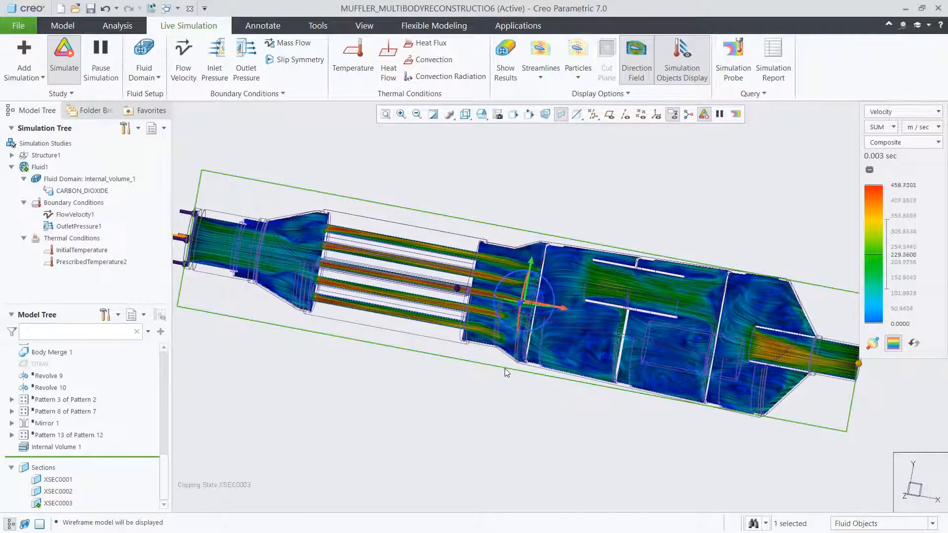
click(522, 303)
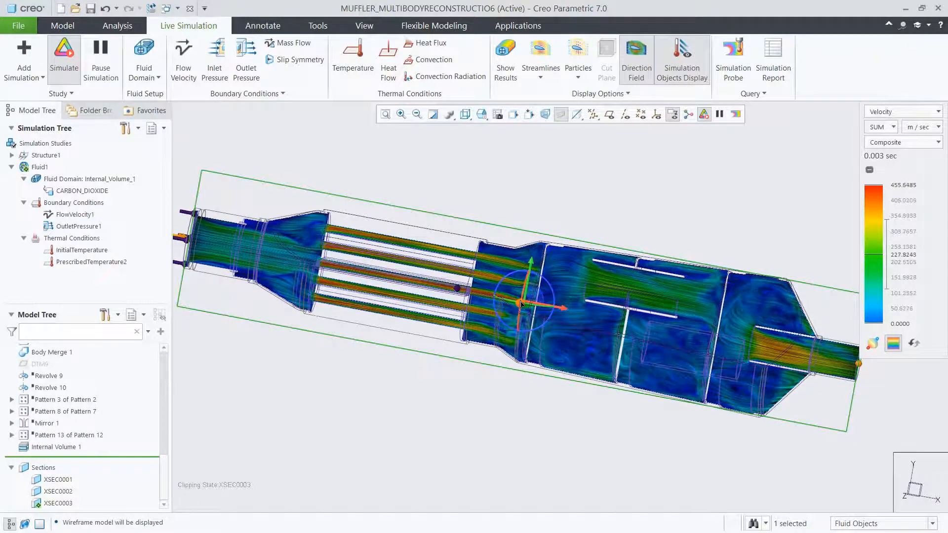
drag(521, 302, 517, 304)
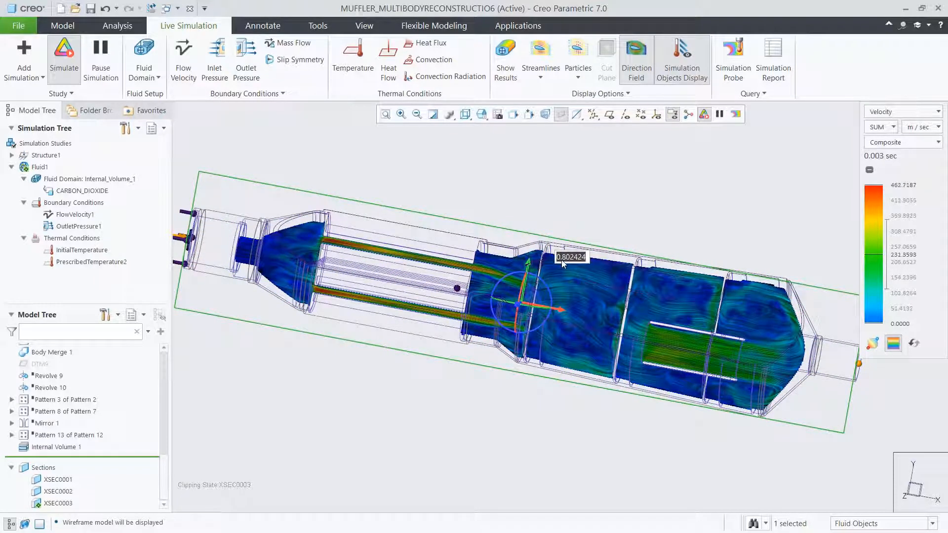
- Turn off the direction field and show the composite velocity results again in the 00_START view
click(634, 74)
click(509, 80)
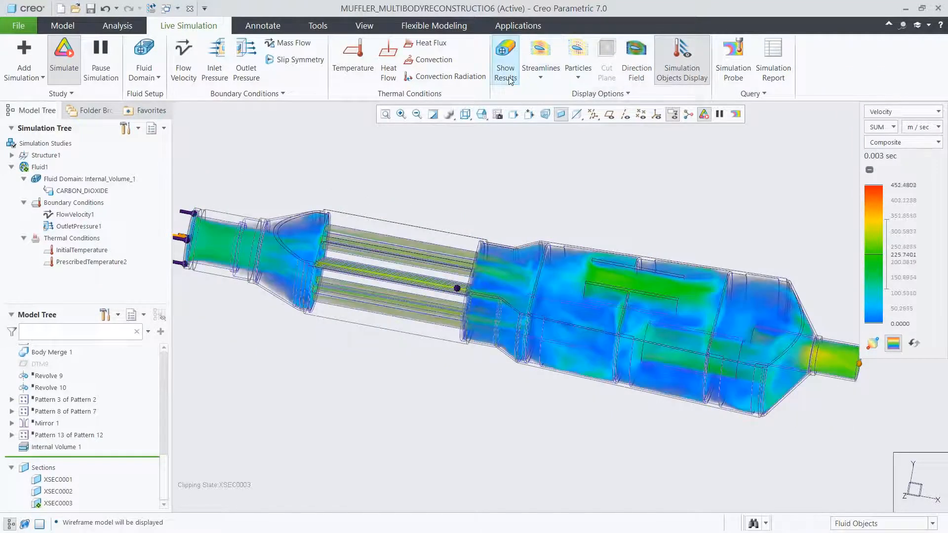
click(481, 114)
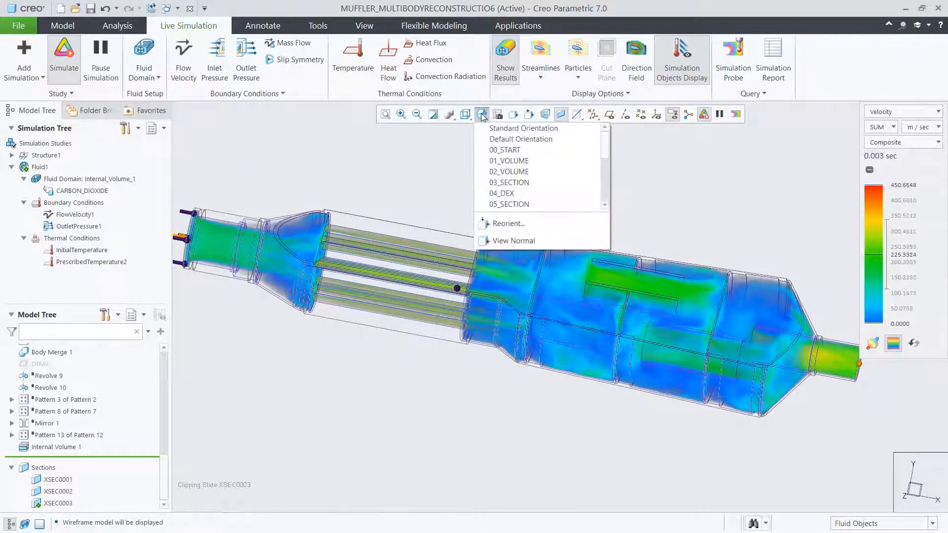
click(495, 153)
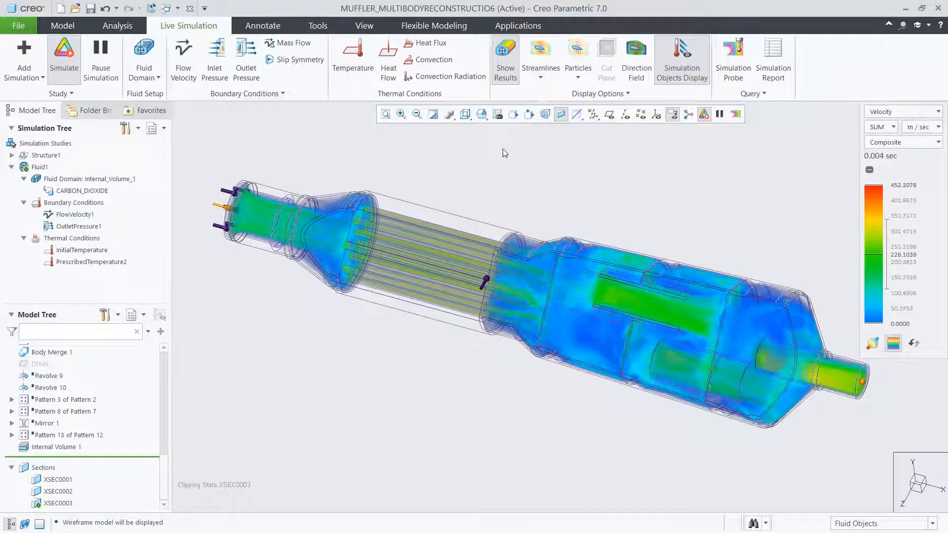
- Create a Maximum simulation probe on the outlet end surface of the internal volume and place its label above the muffler
click(731, 69)
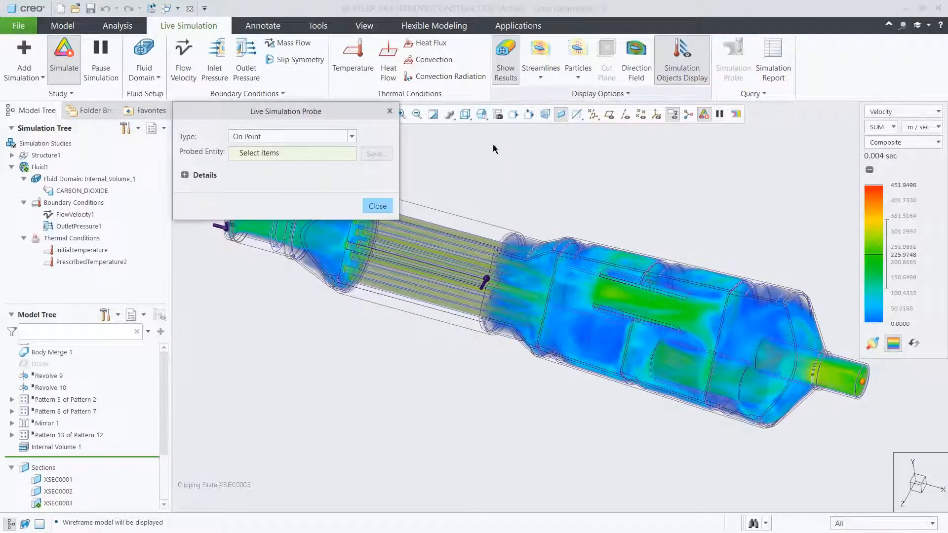
click(344, 140)
click(334, 160)
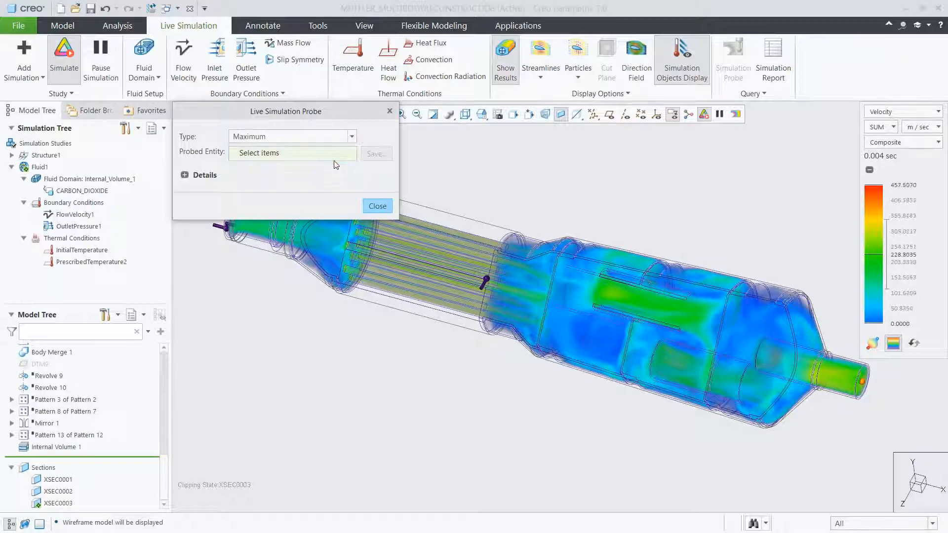
click(864, 378)
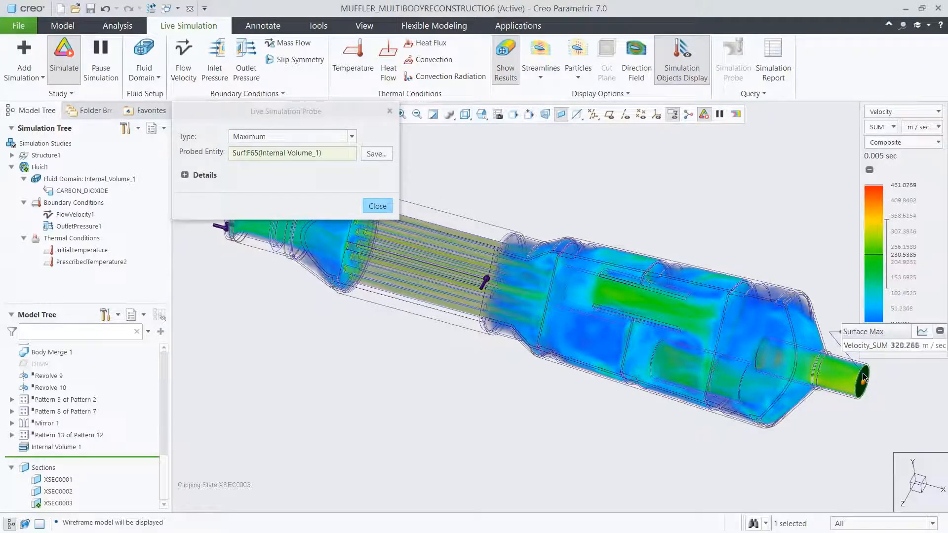
drag(869, 331, 636, 176)
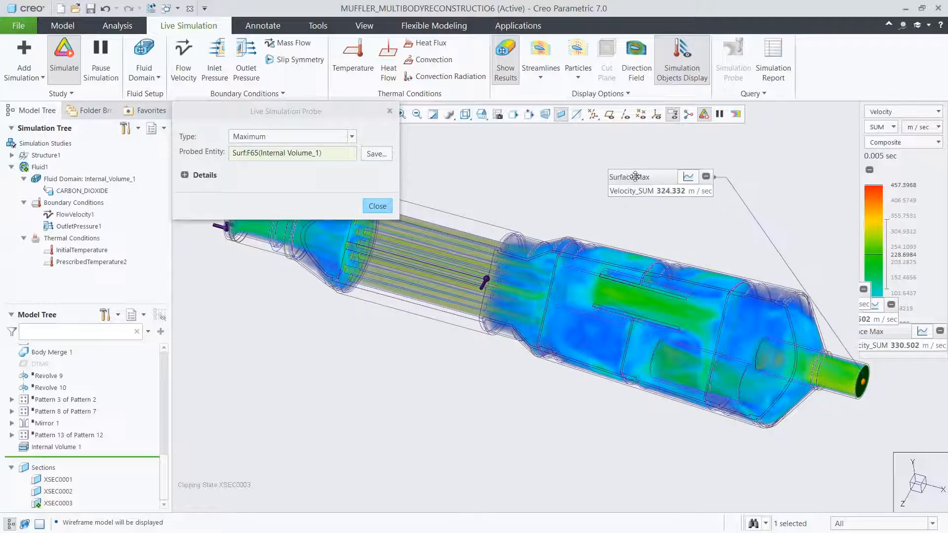
- Save the outlet probe as FLUID1_VELOCITY_SUM_MAX_1 and view its velocity graph before returning to the numeric display
click(375, 154)
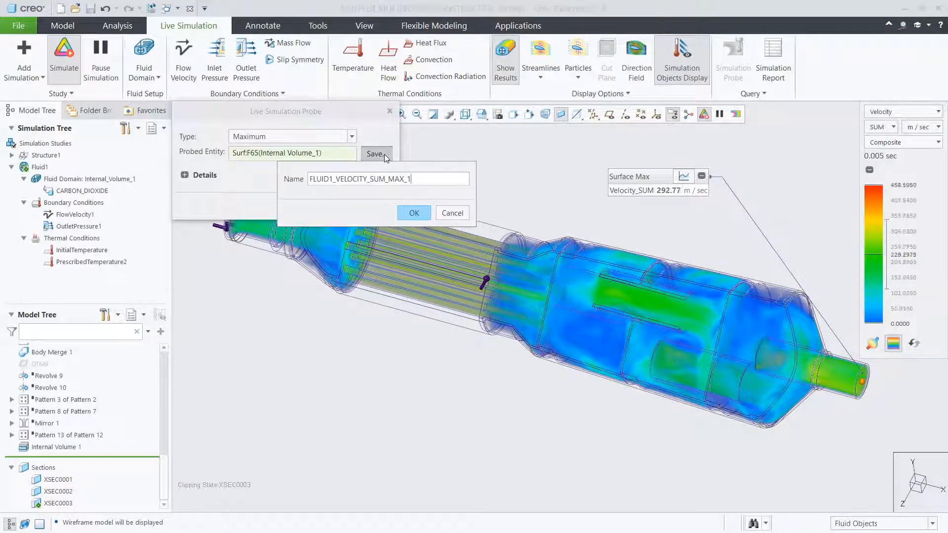
click(412, 210)
click(378, 206)
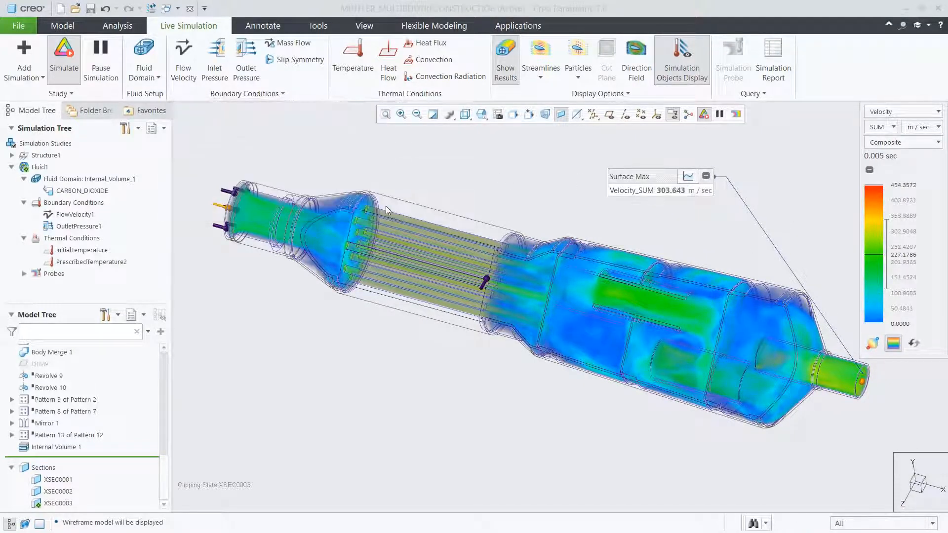
click(687, 177)
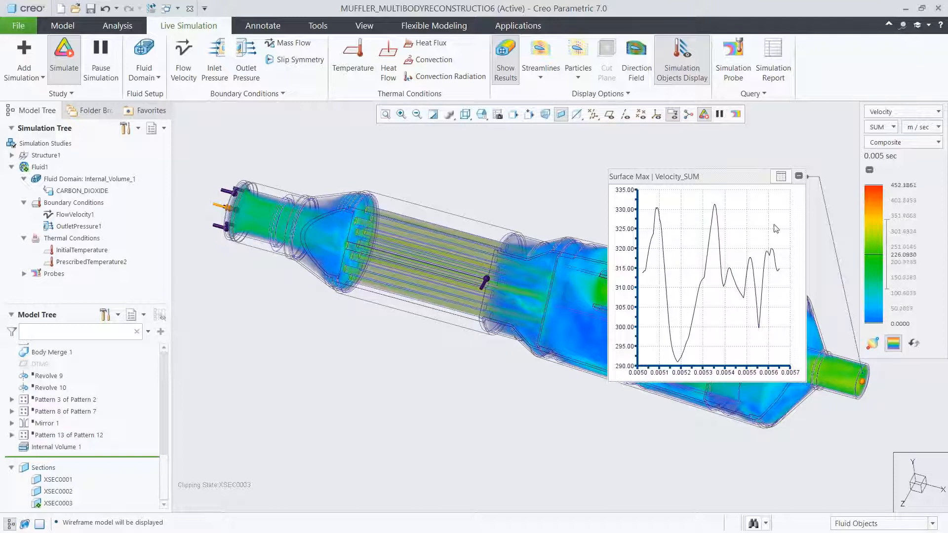
click(781, 178)
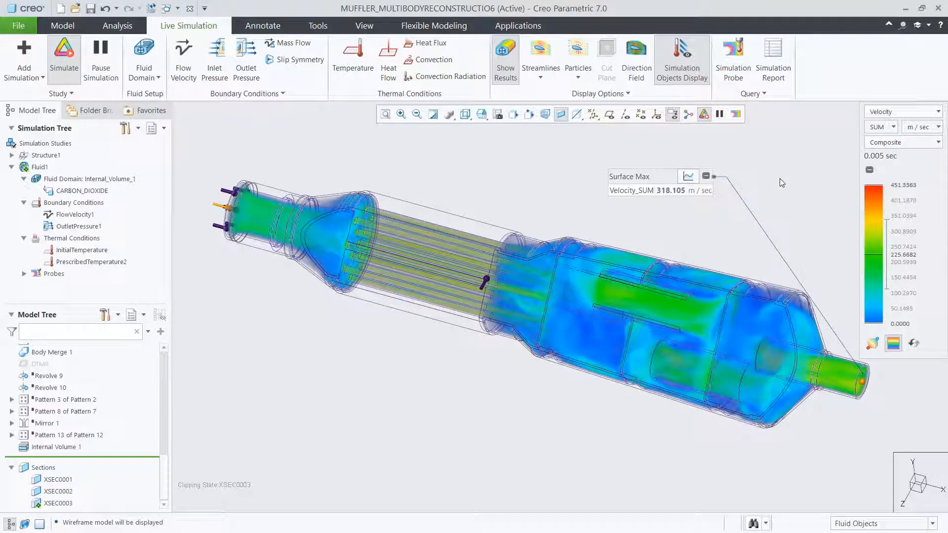
- Examine the pressure results in the muffler and return to the velocity results
click(877, 115)
click(878, 138)
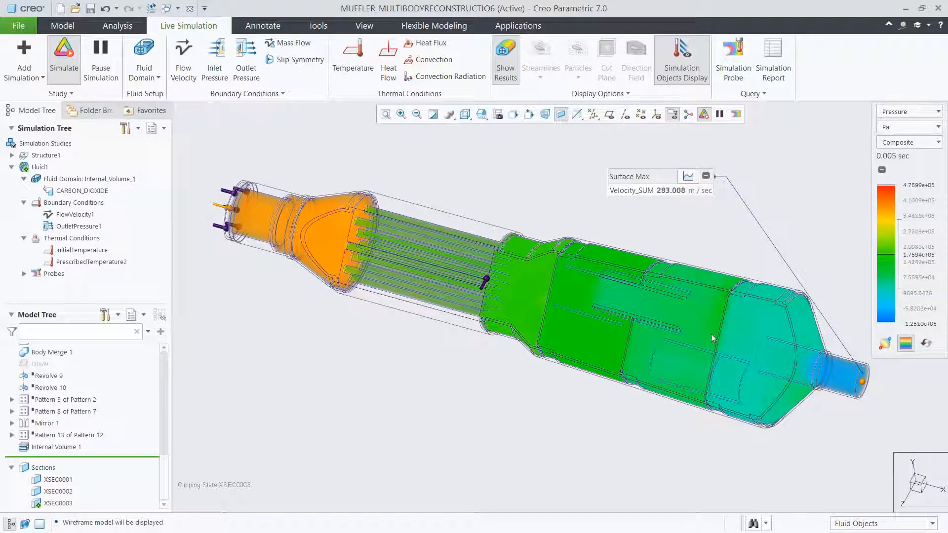
click(895, 113)
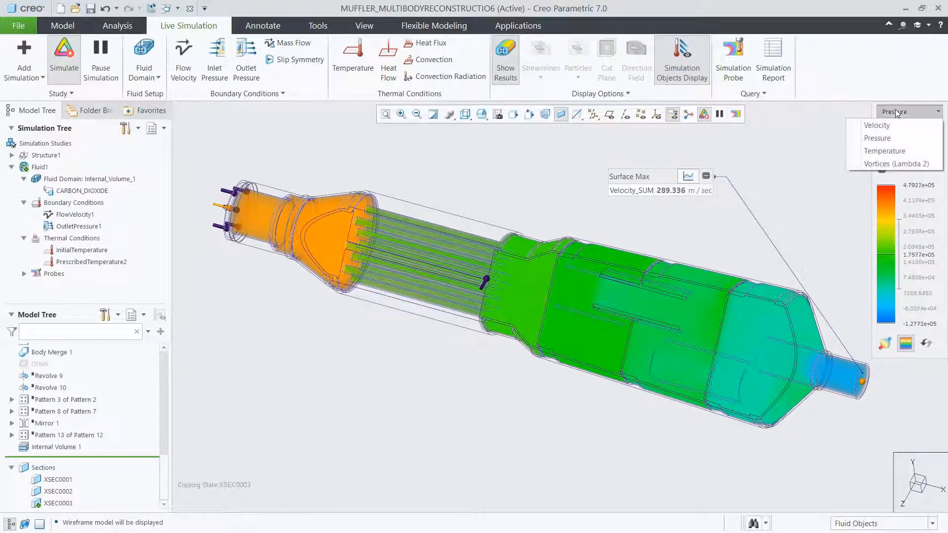
click(891, 126)
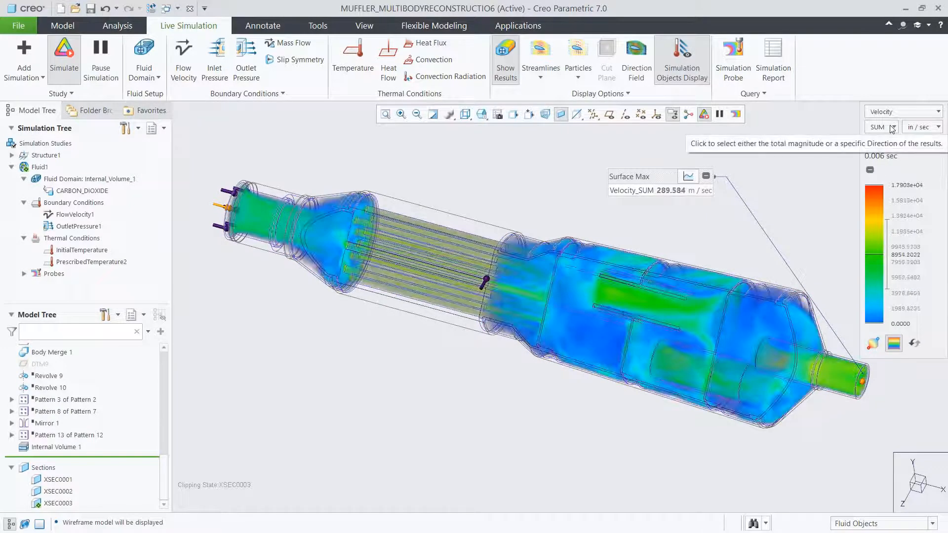
- Start a Design Exploration session named Muffler_Design_Explore
click(17, 26)
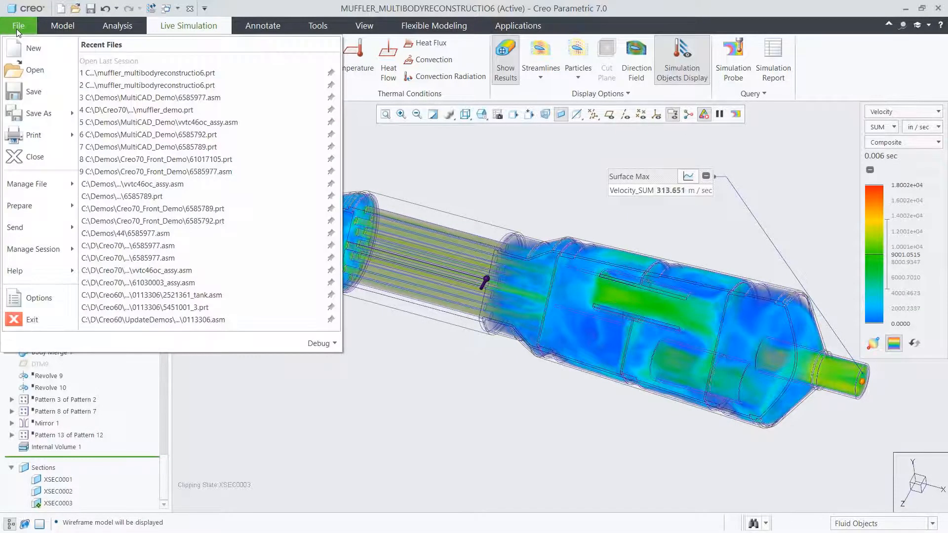
mouse_move(49, 251)
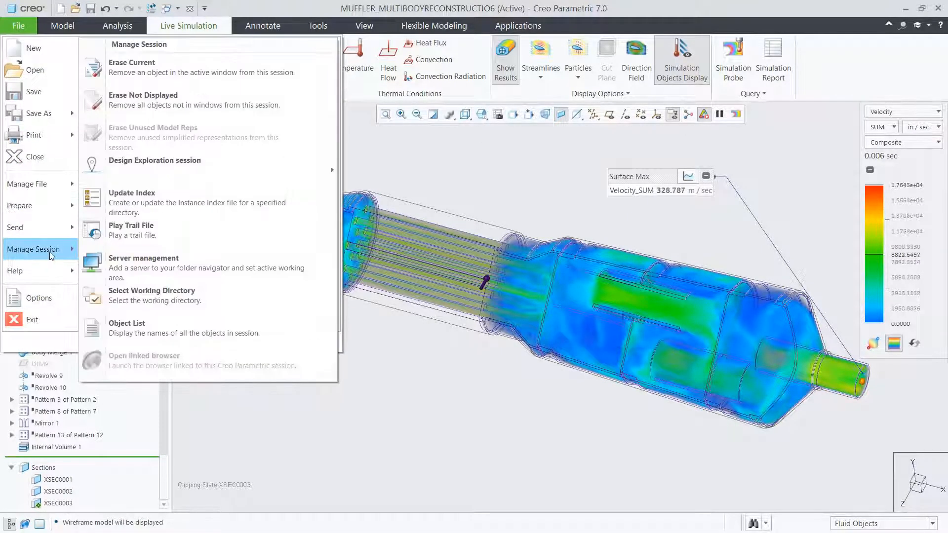
mouse_move(174, 167)
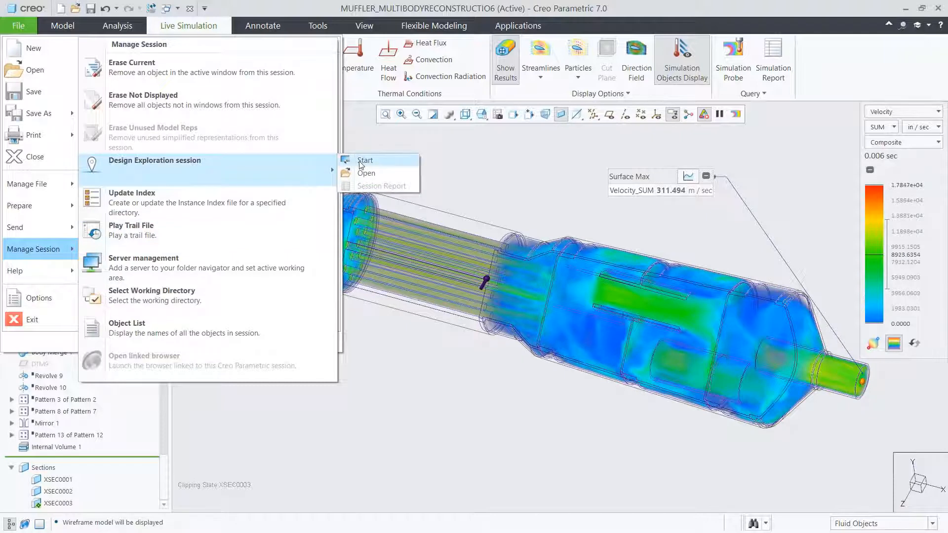
click(360, 161)
text(Muffler_Design_Explore)
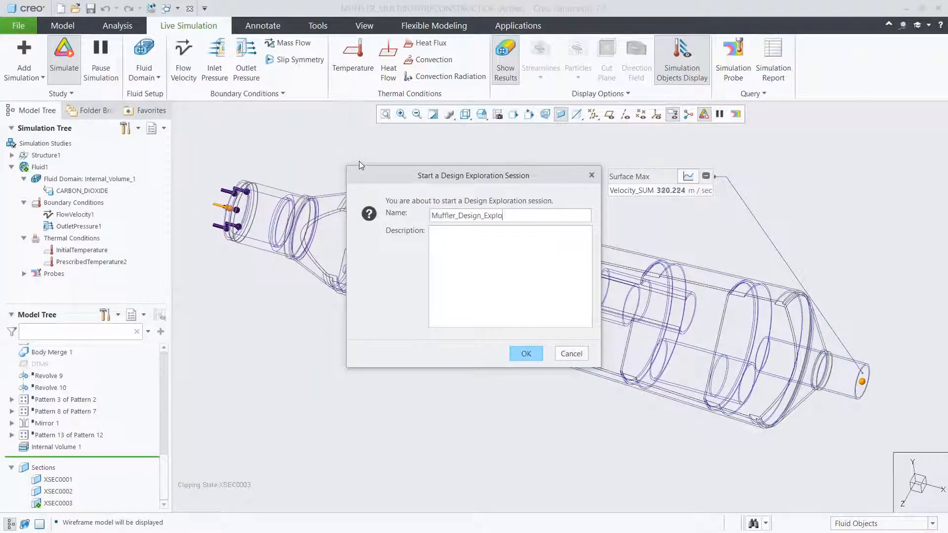
click(516, 353)
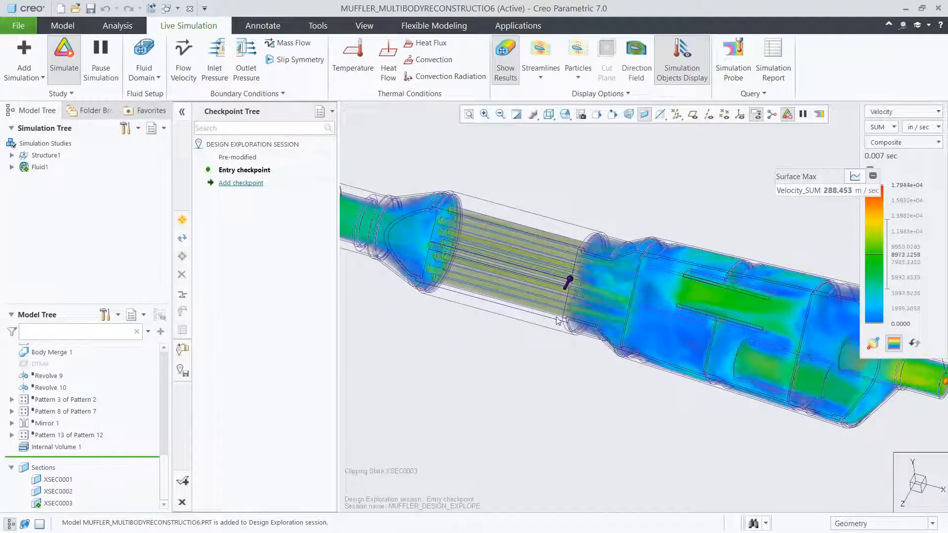
- Display the sectioned muffler as Shading With Edges and hide the Internal Volume 1 feature
scroll(578, 276, up, 5)
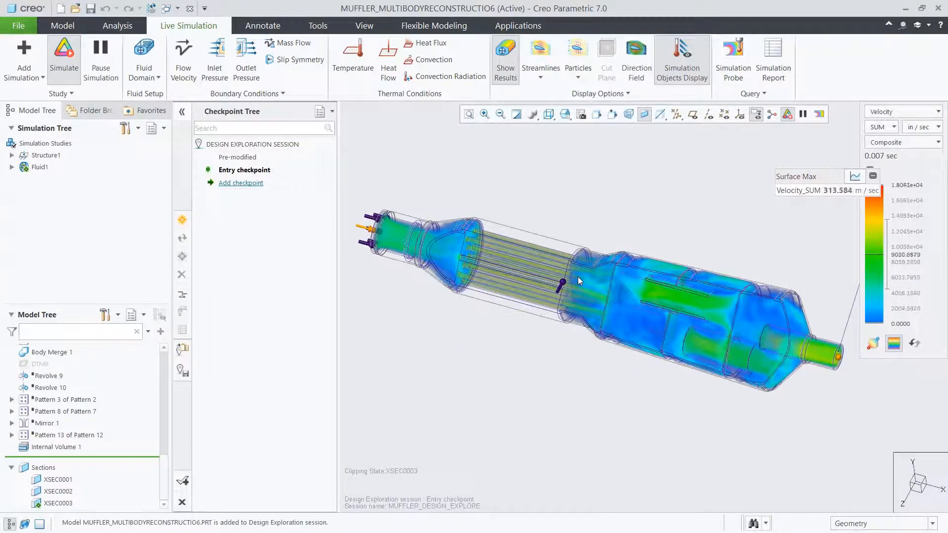
click(549, 114)
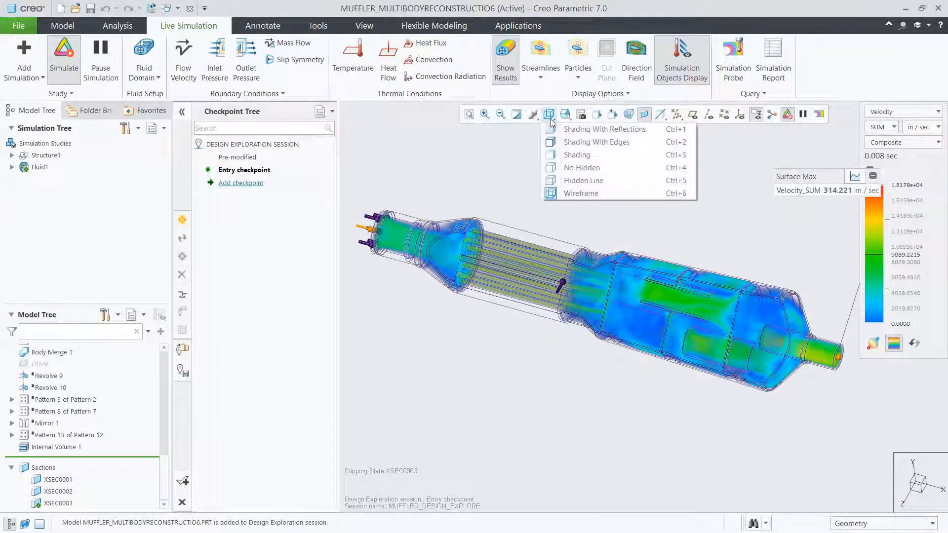
click(558, 143)
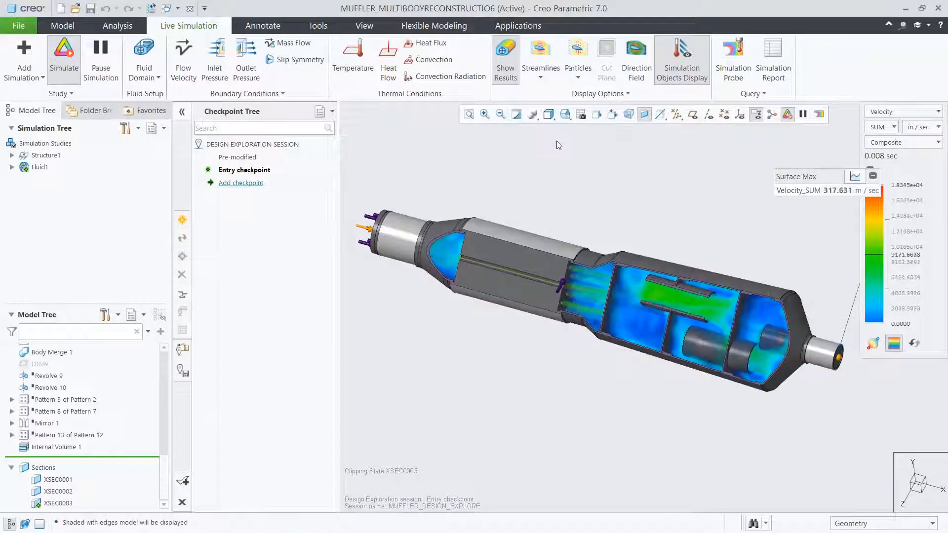
click(62, 447)
click(83, 412)
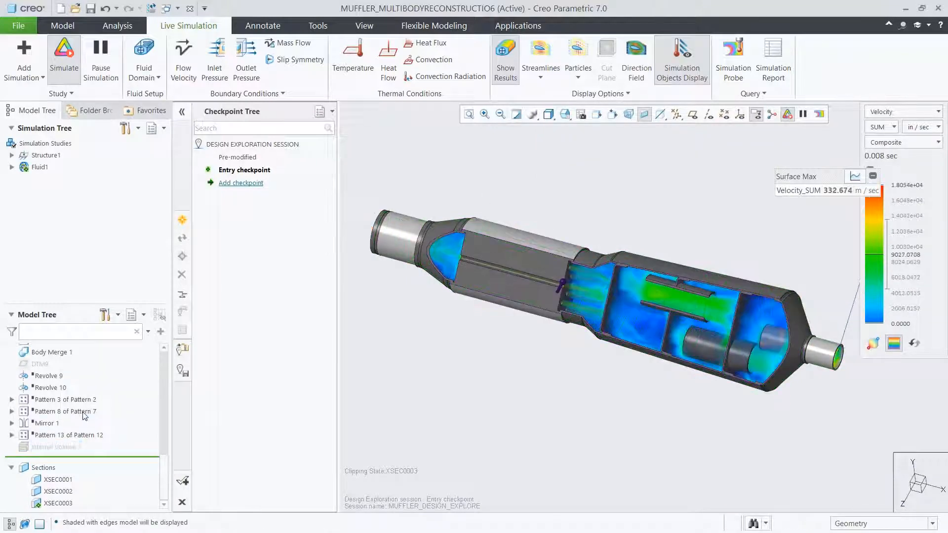
- Set the depth of the lower tube in the rear chamber (Extrude 9) to 4.19
click(699, 345)
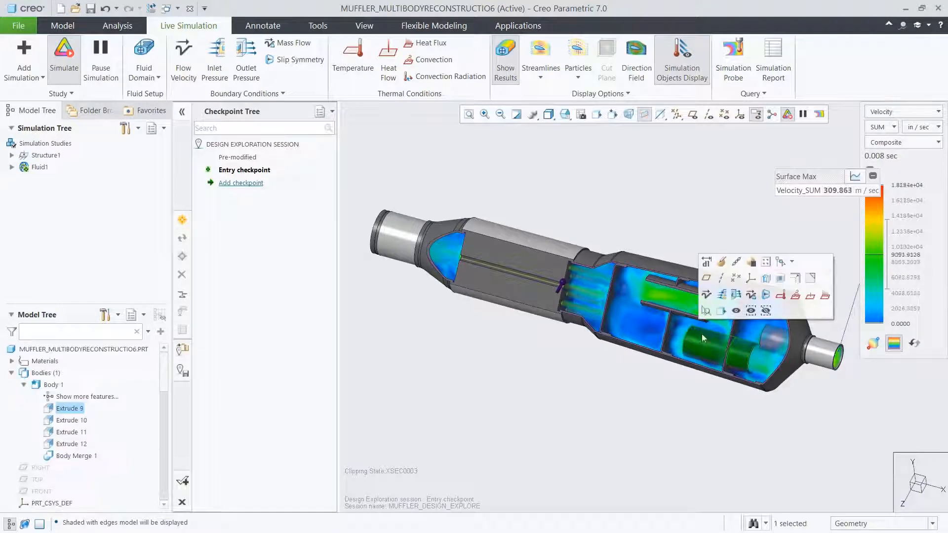
click(706, 264)
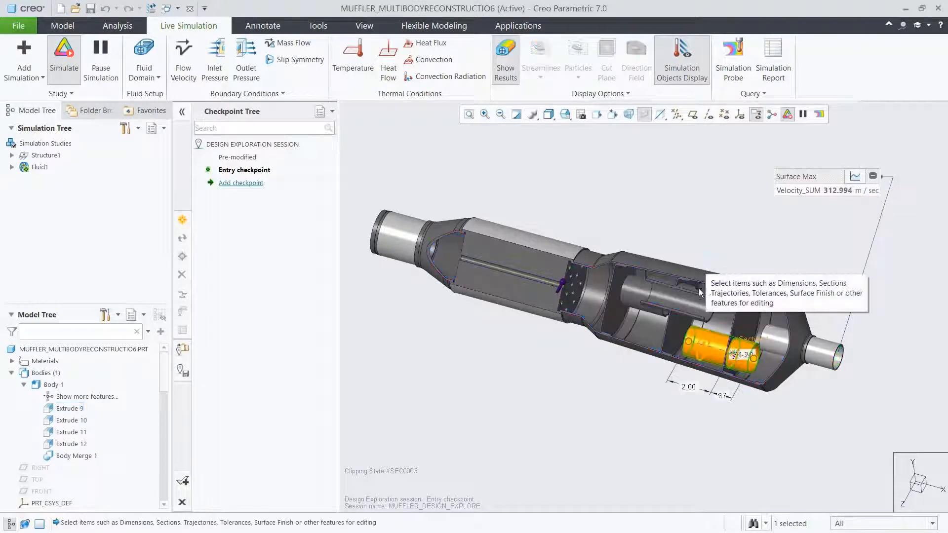
double_click(687, 387)
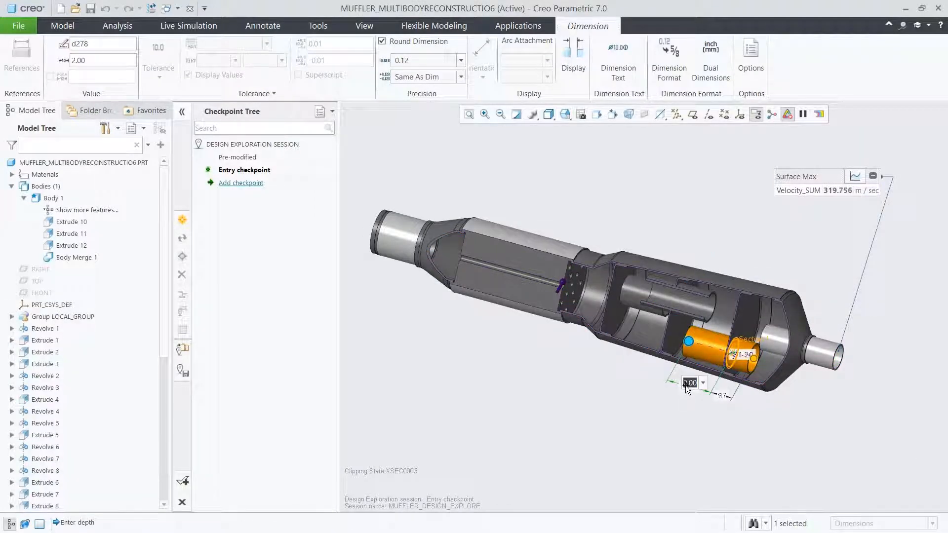
text(4.19)
key(Return)
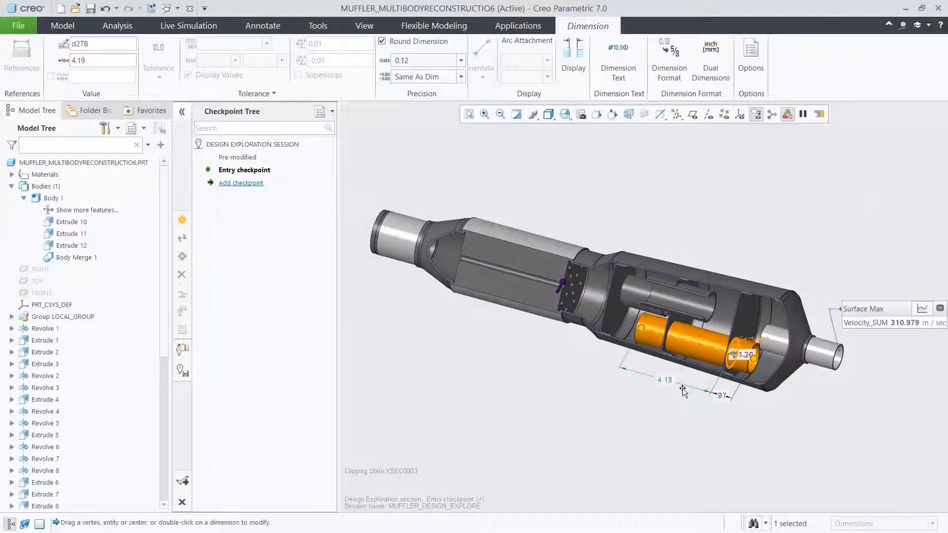
click(663, 412)
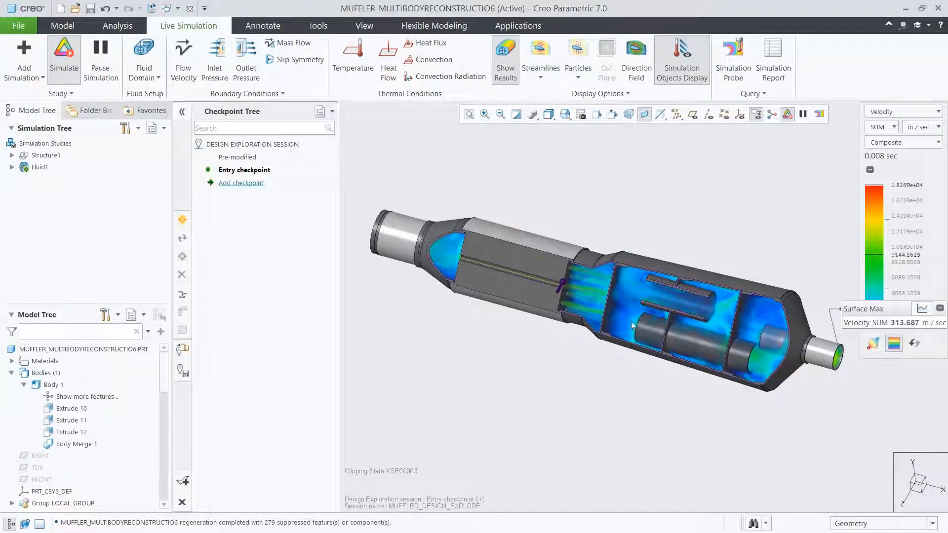
- Set the depth of the upper tube in the rear chamber (Extrude 7) to 4.39
click(629, 291)
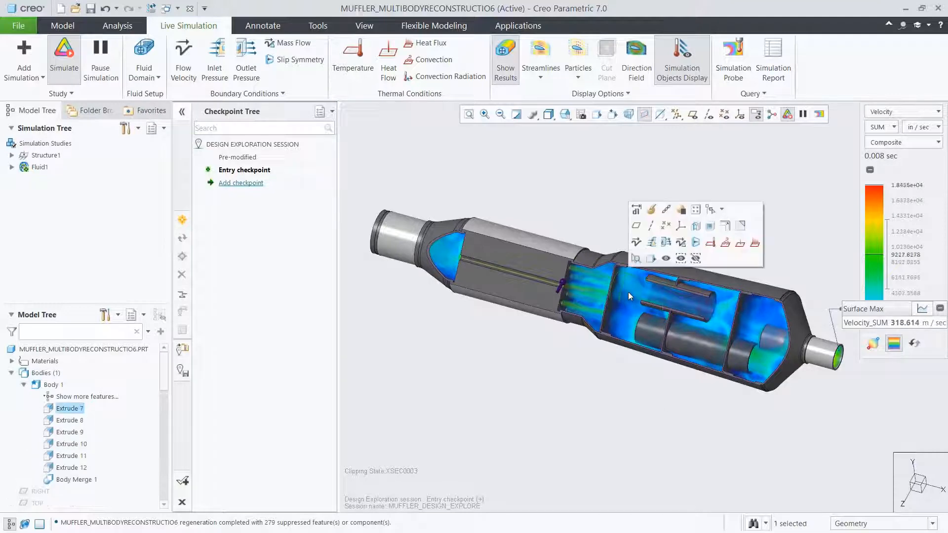
click(638, 210)
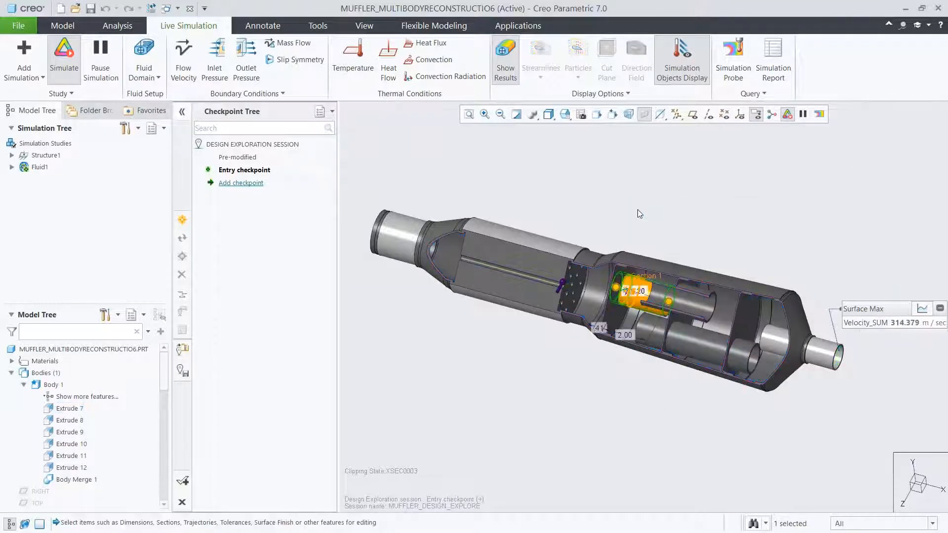
double_click(623, 334)
text(4.3)
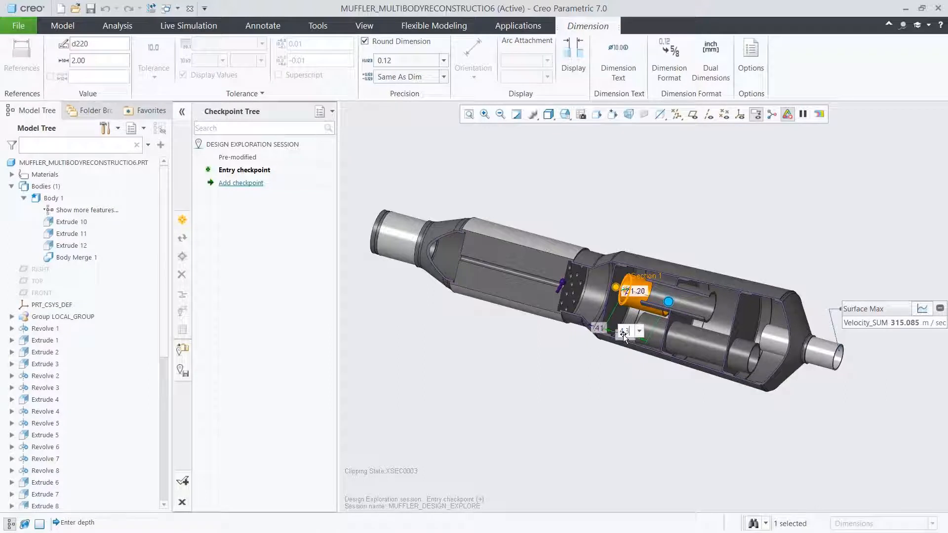
text(9)
key(Return)
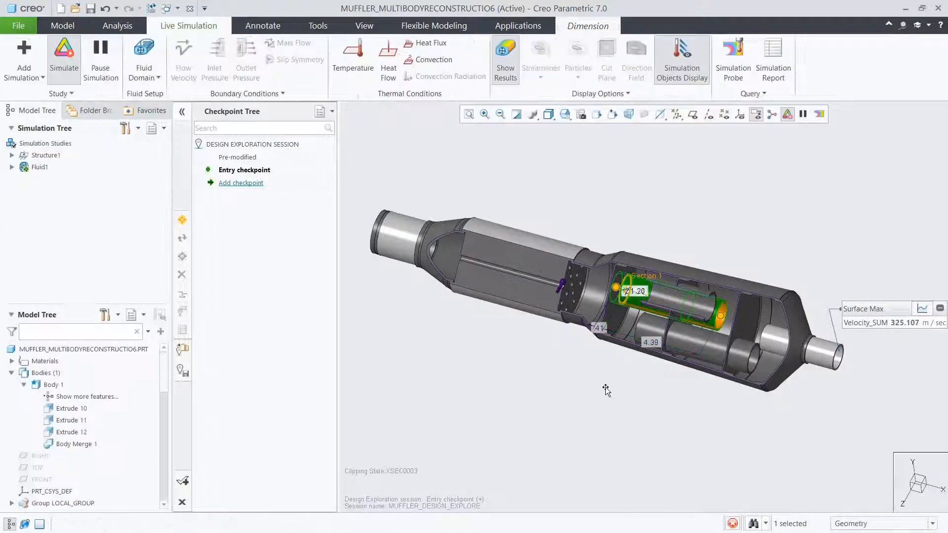
click(606, 387)
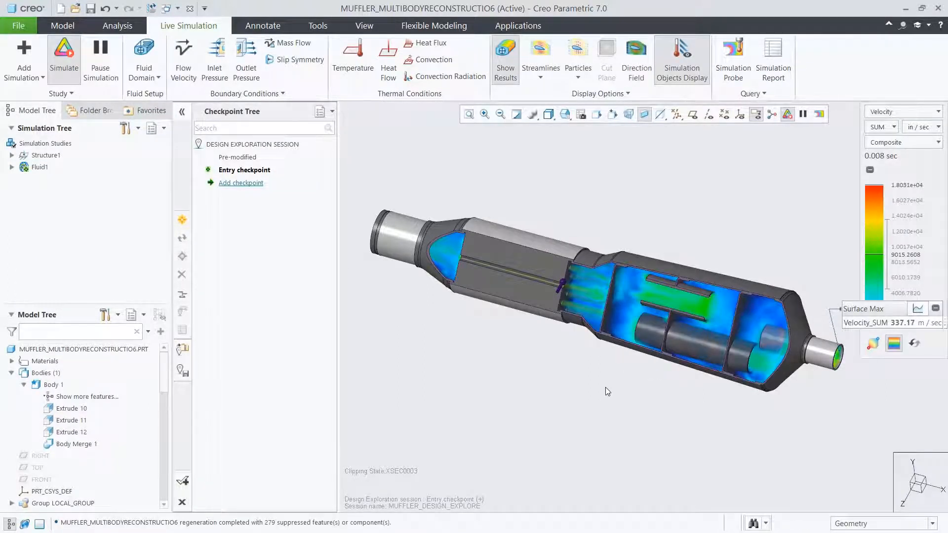
- Inspect the modified muffler's flow in Wireframe with particles briefly shown, and place the Surface Max label above the model
click(549, 117)
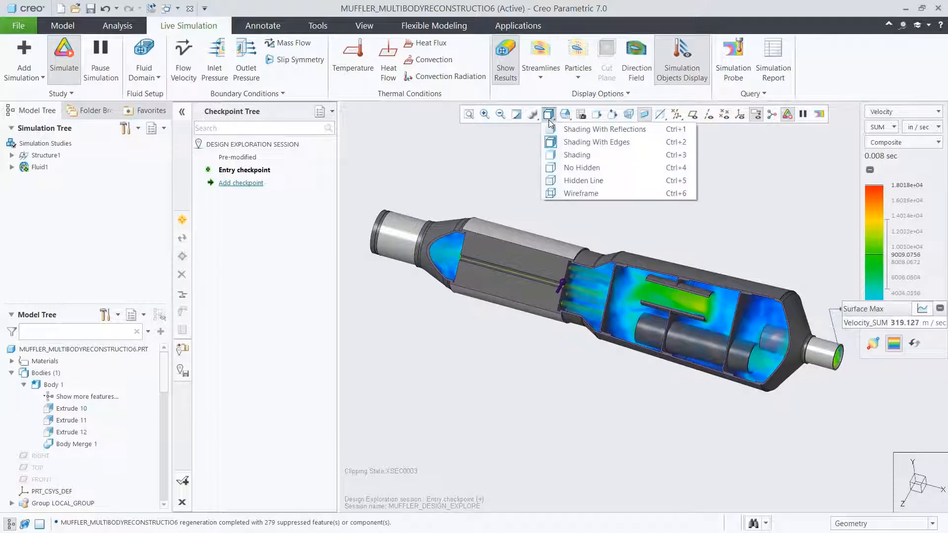
click(573, 193)
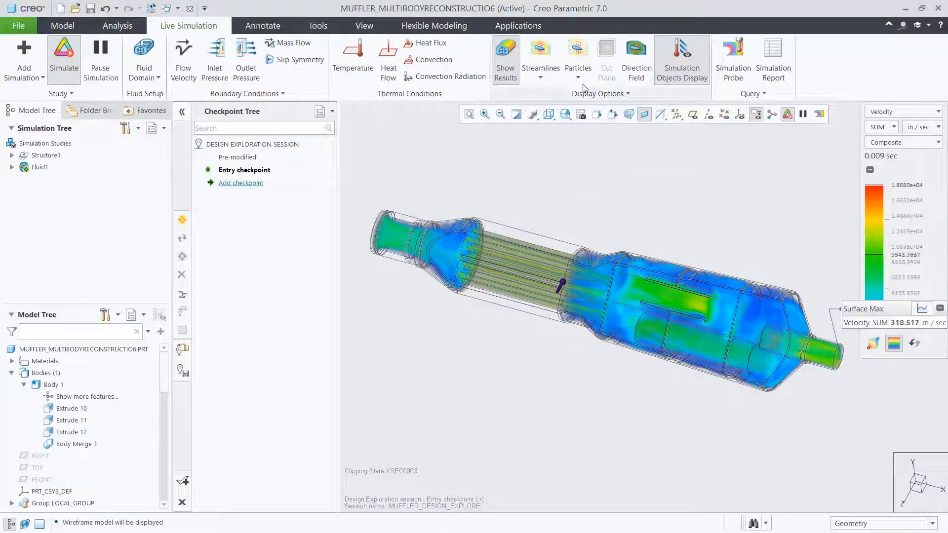
click(581, 59)
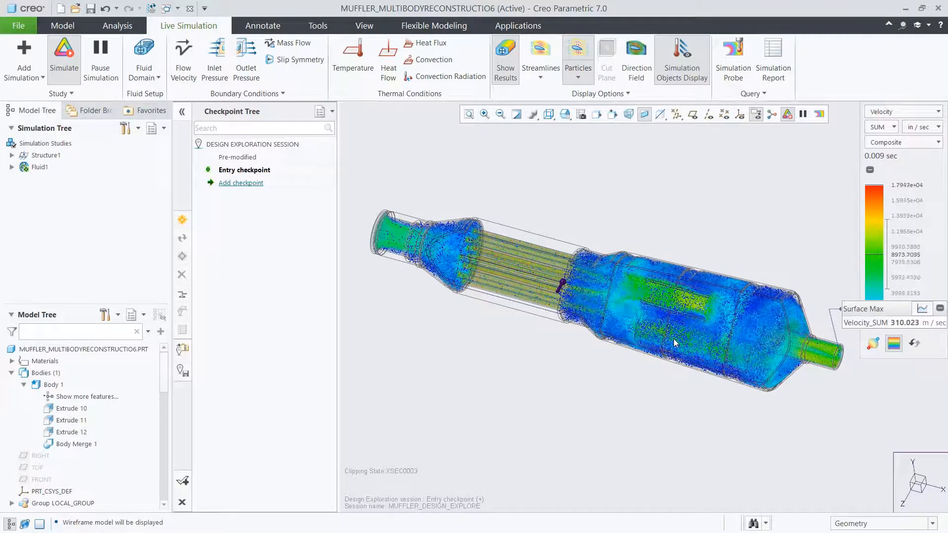
click(573, 52)
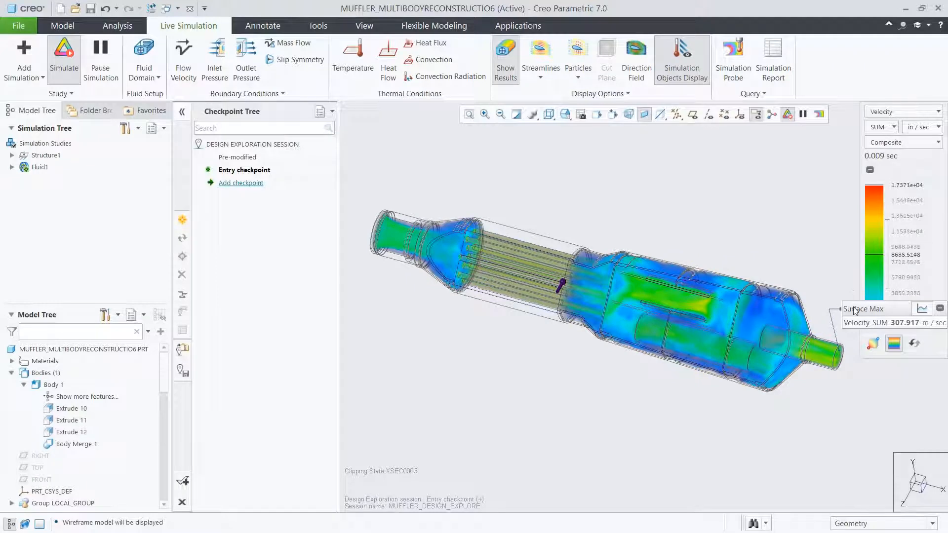
drag(855, 310, 632, 154)
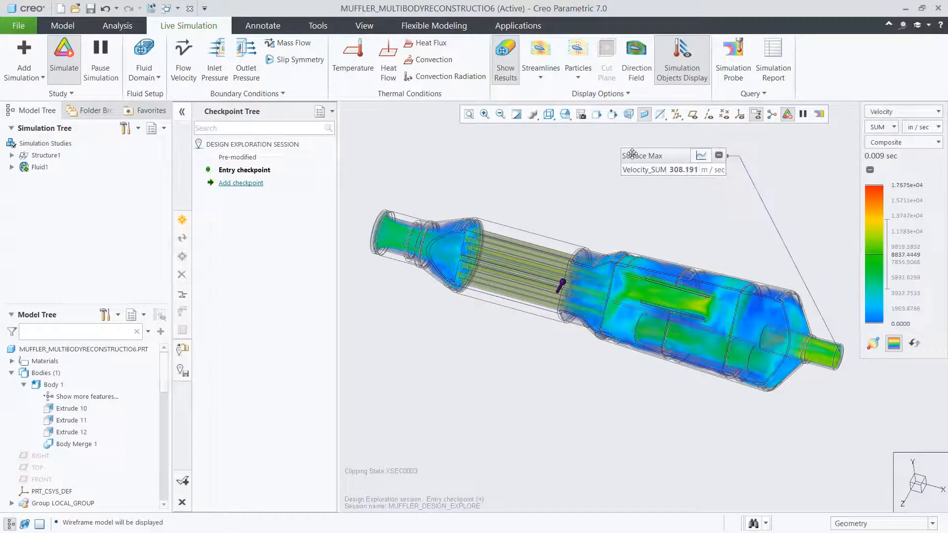
- Review the Surface Max velocity graph and examine the muffler's pressure distribution in Composite display, ending with Velocity displayed
click(700, 155)
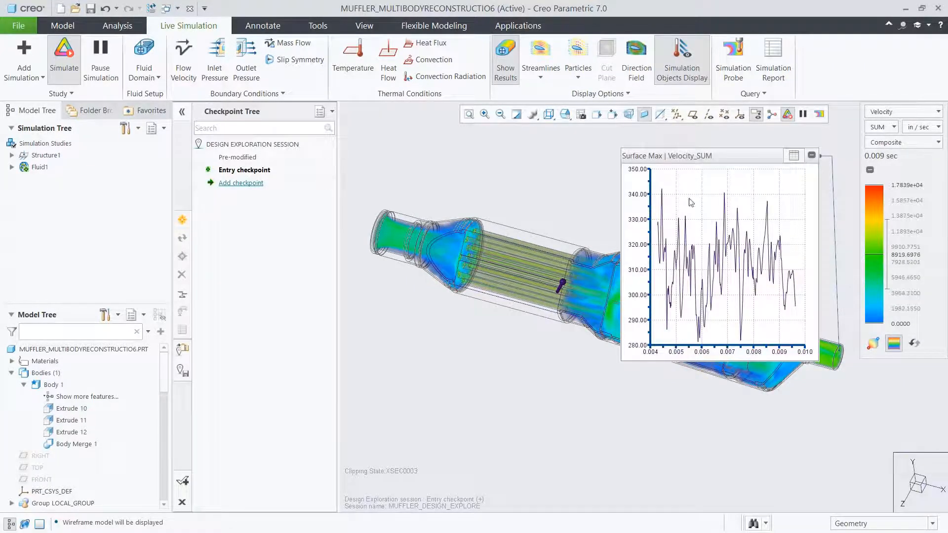
click(794, 158)
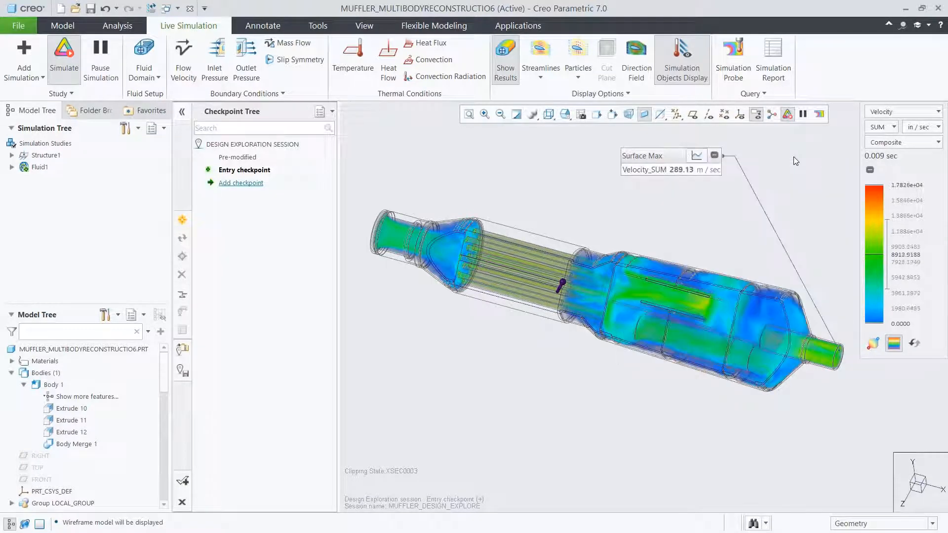
click(879, 113)
click(878, 138)
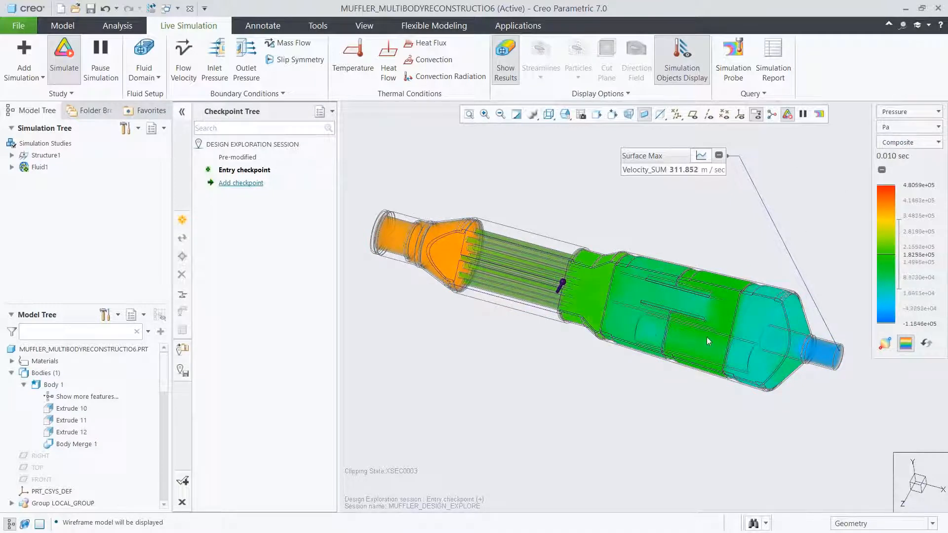
click(884, 115)
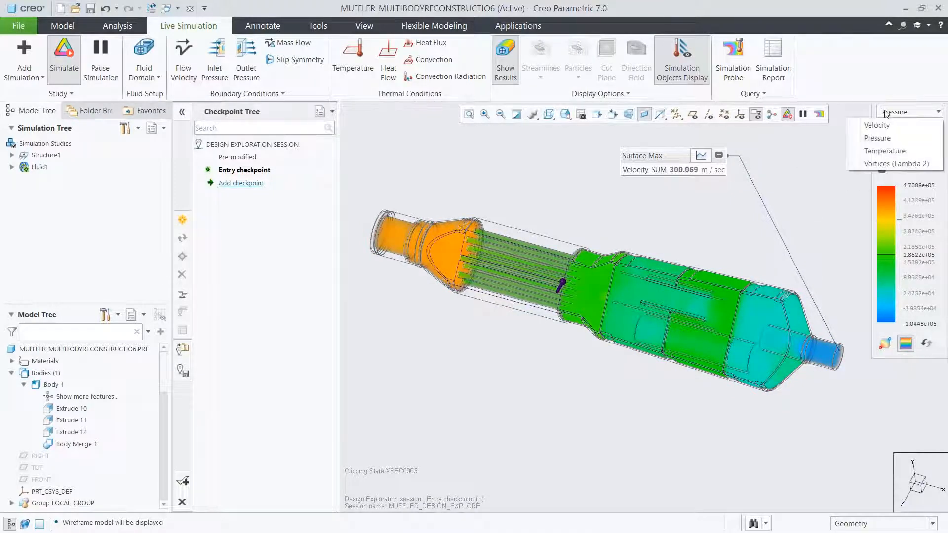
click(881, 125)
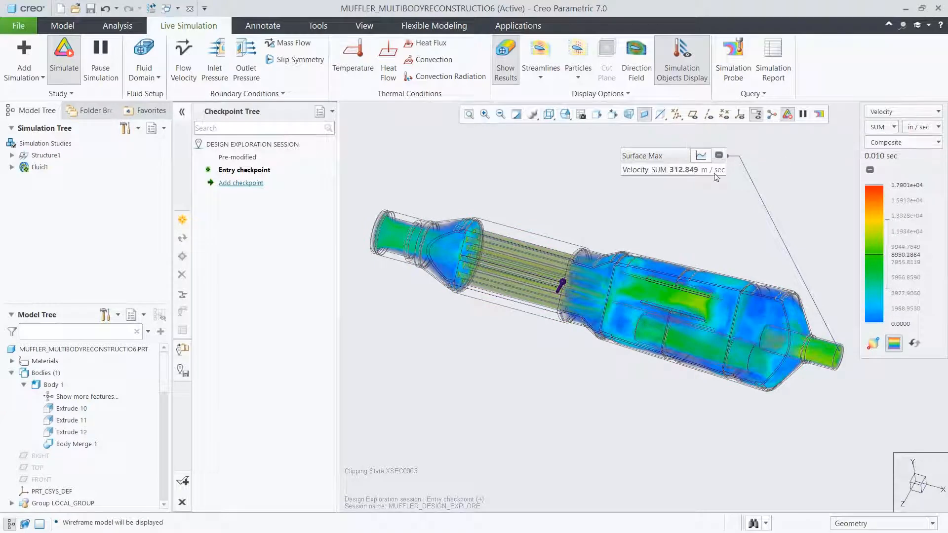
- Add a design exploration checkpoint named Long_Pipe
click(252, 184)
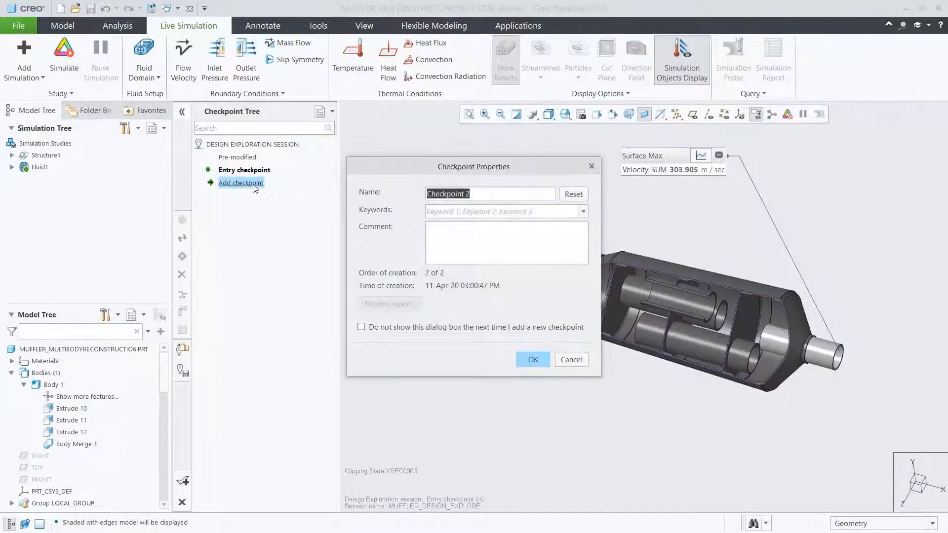
text(Long_Pipe)
click(524, 357)
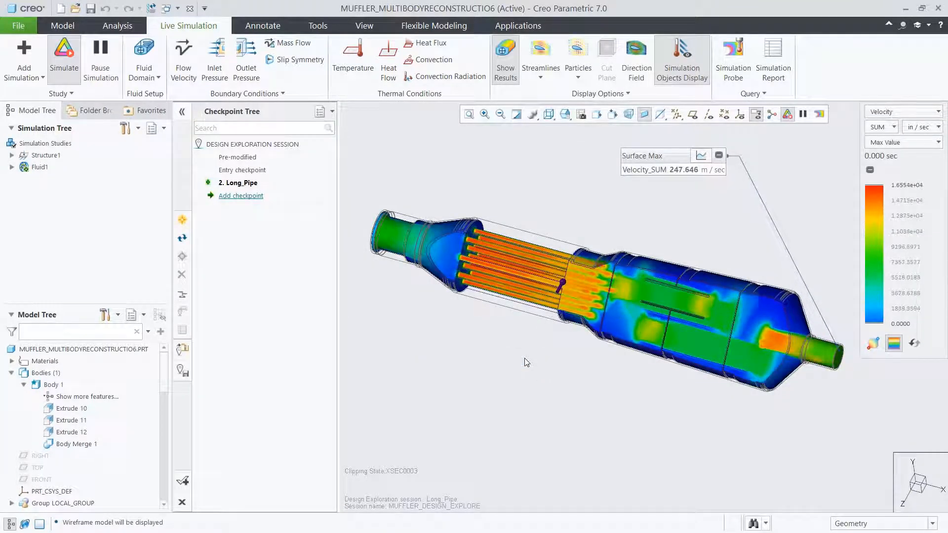
- Display the model as Shading With Edges and resume the suppressed features from Revolve 9 through Pattern 13 of Pattern 12
click(548, 114)
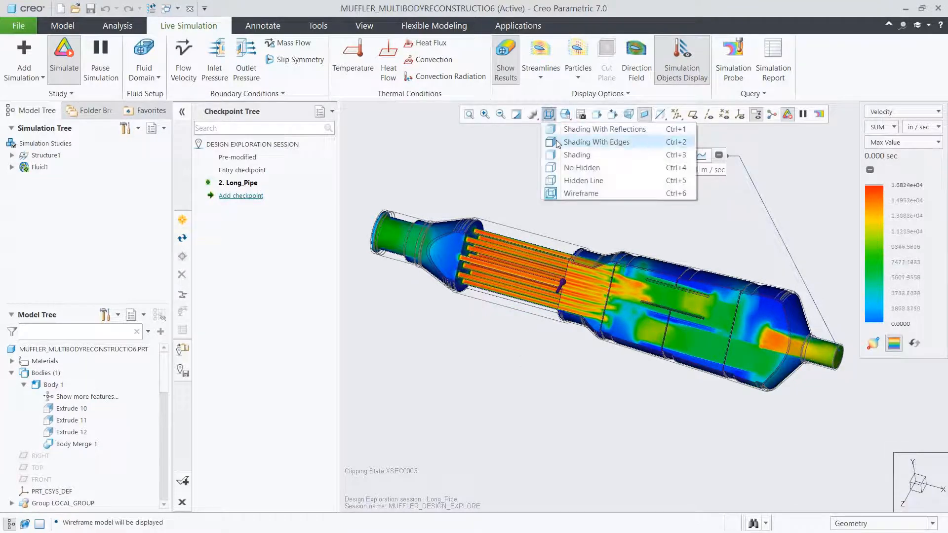
click(556, 141)
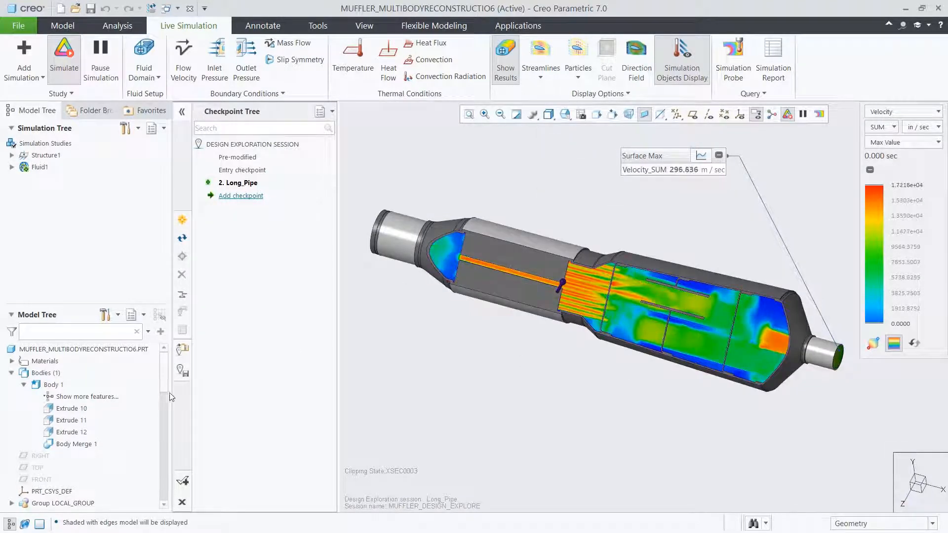
drag(164, 384, 158, 504)
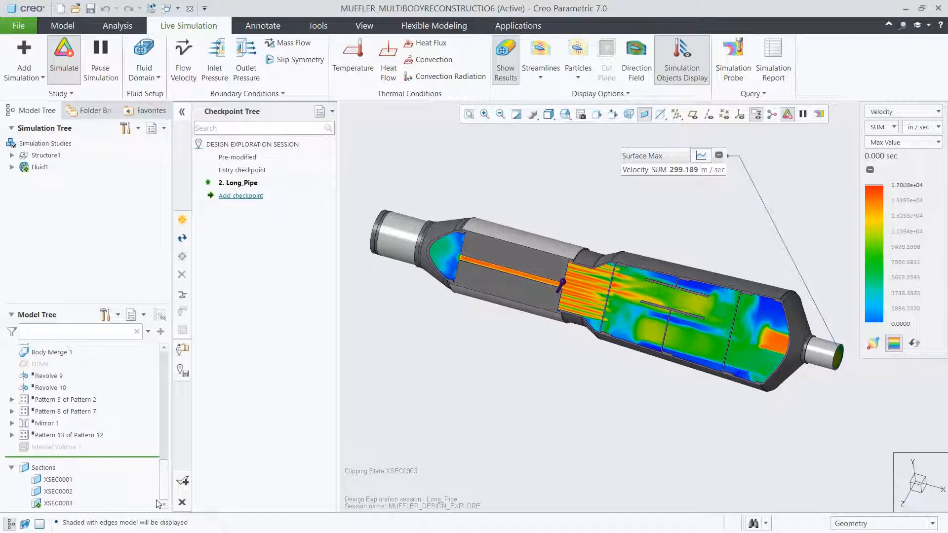
click(52, 377)
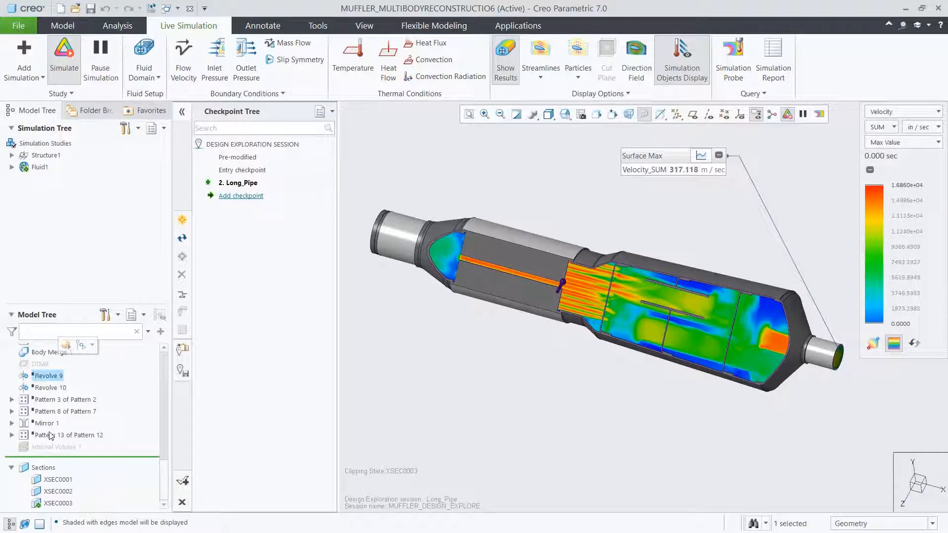
shift+click(52, 435)
click(57, 384)
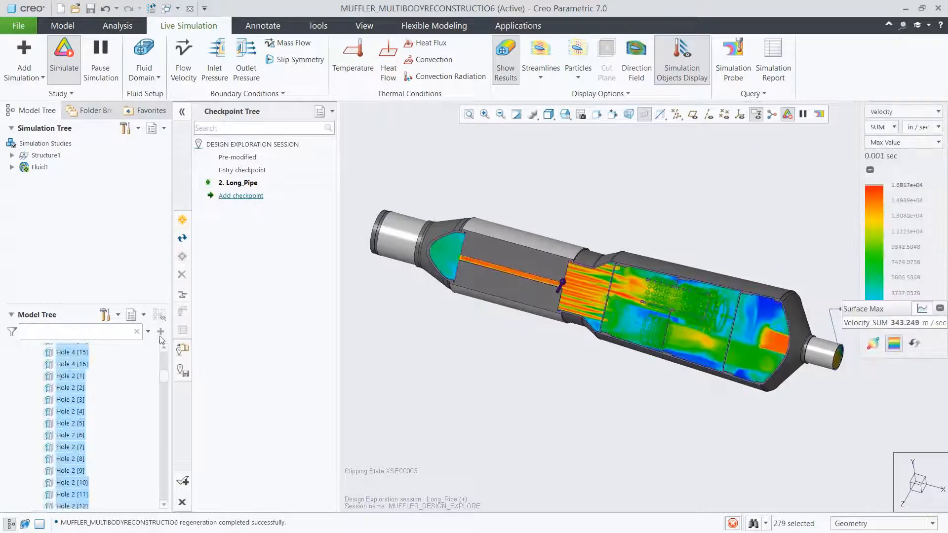
- Hide the simulation results to examine the perforated inner tubes, and show the results again
click(507, 74)
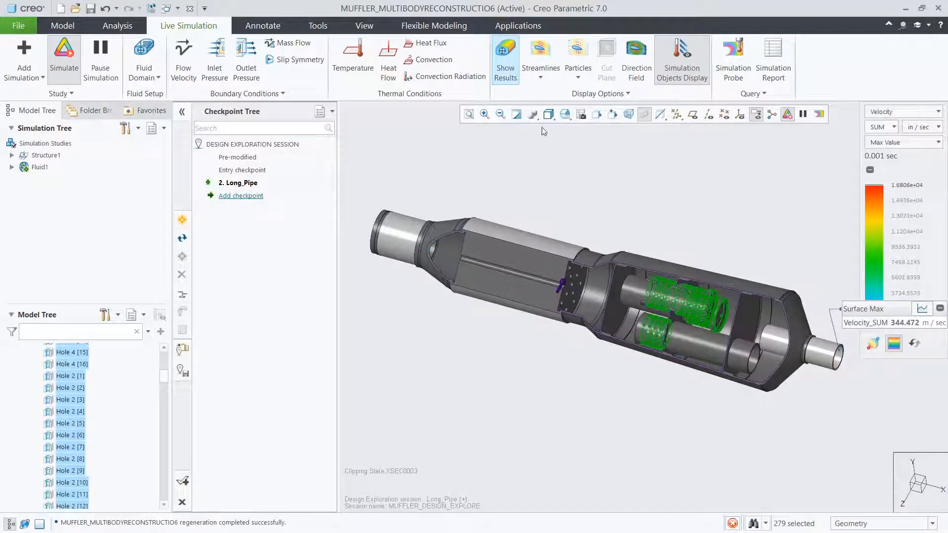
click(693, 230)
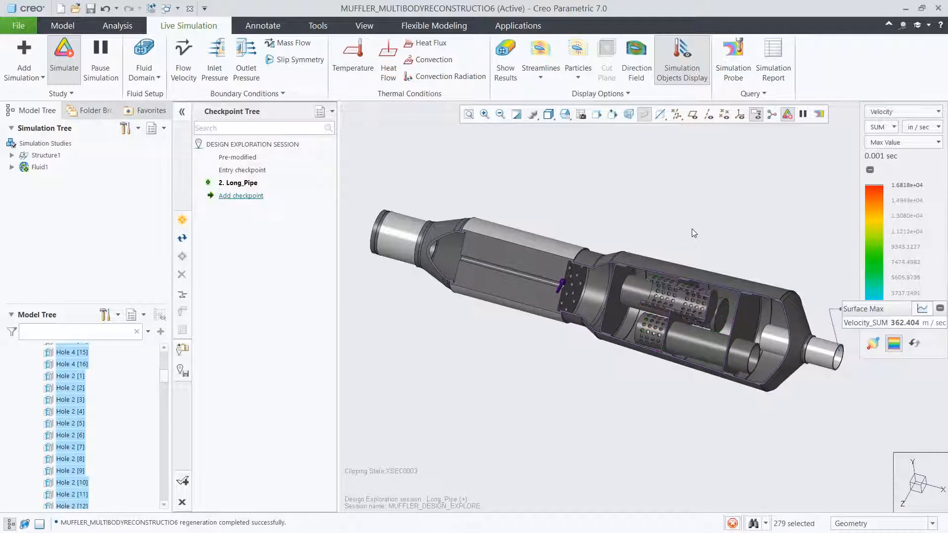
click(507, 74)
- Display the model in Wireframe and place the Surface Max label above the muffler
click(548, 114)
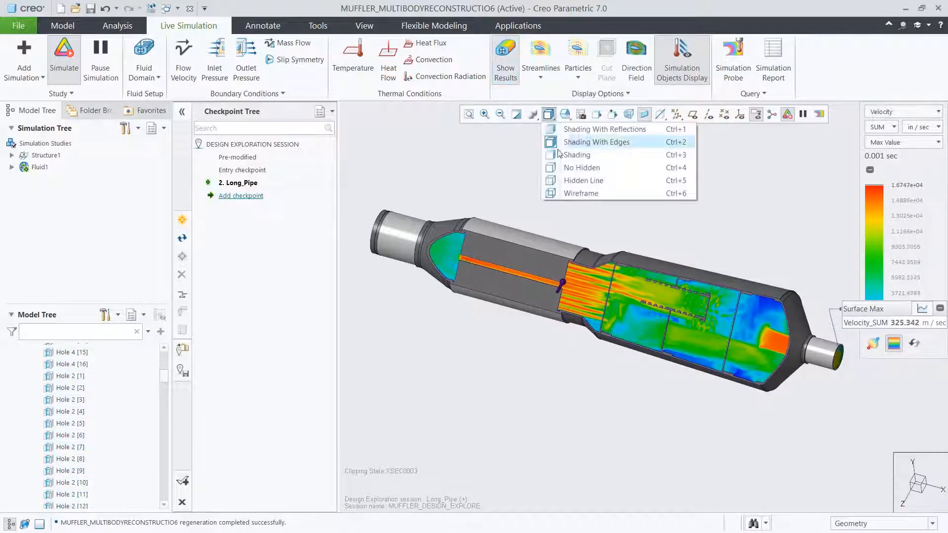
click(561, 192)
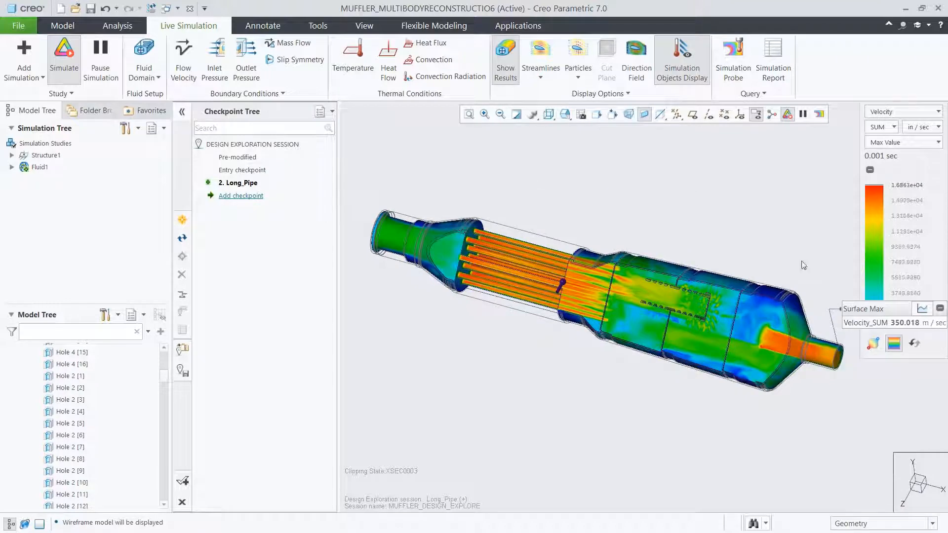
drag(853, 308, 621, 157)
- Check the Surface Max velocity graph, and switch the velocity results to Composite display
click(690, 157)
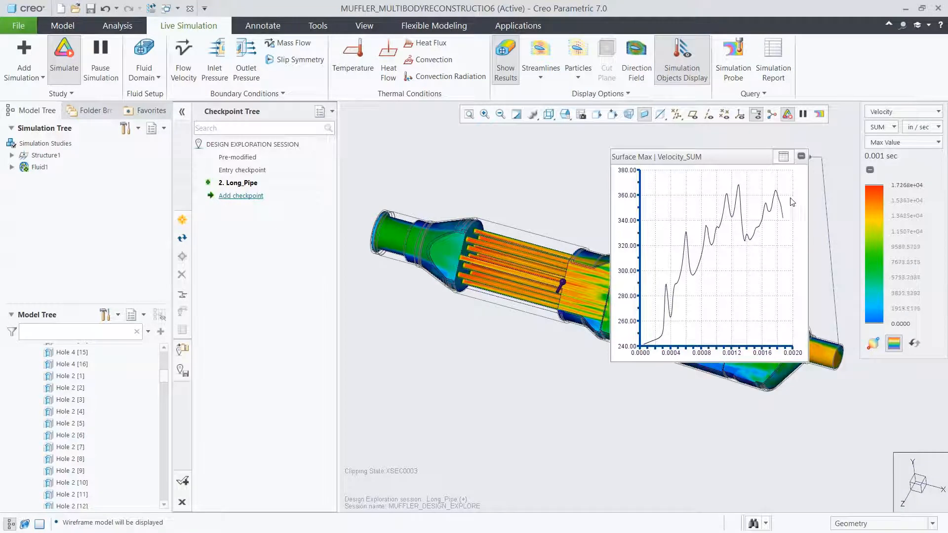
click(783, 156)
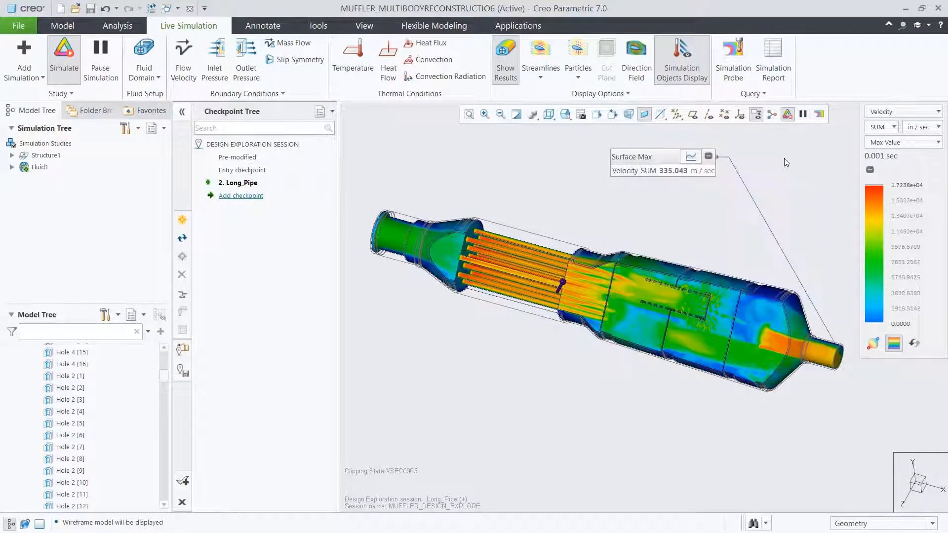
click(873, 143)
click(878, 168)
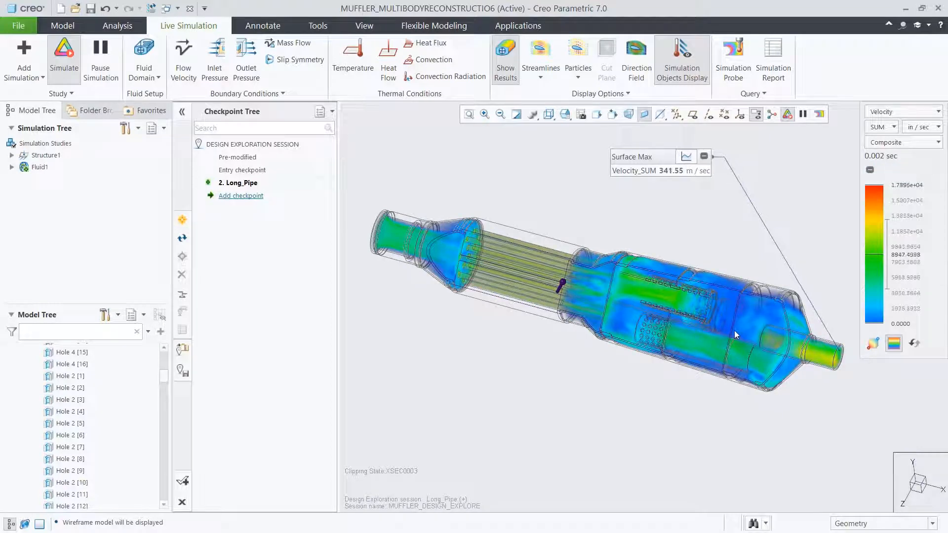
- Examine the pressure distribution in the perforated muffler, and return to Velocity shown as Max Value
click(887, 112)
click(878, 141)
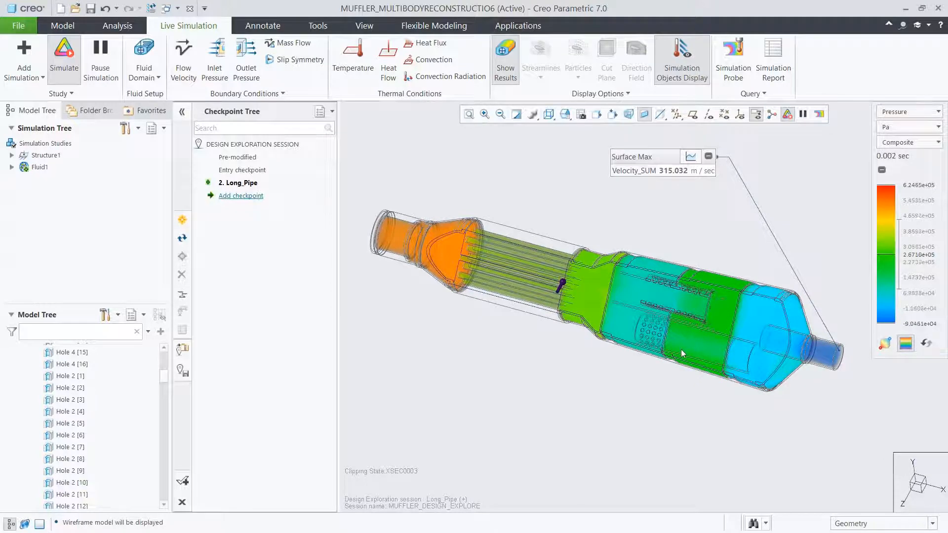
click(888, 113)
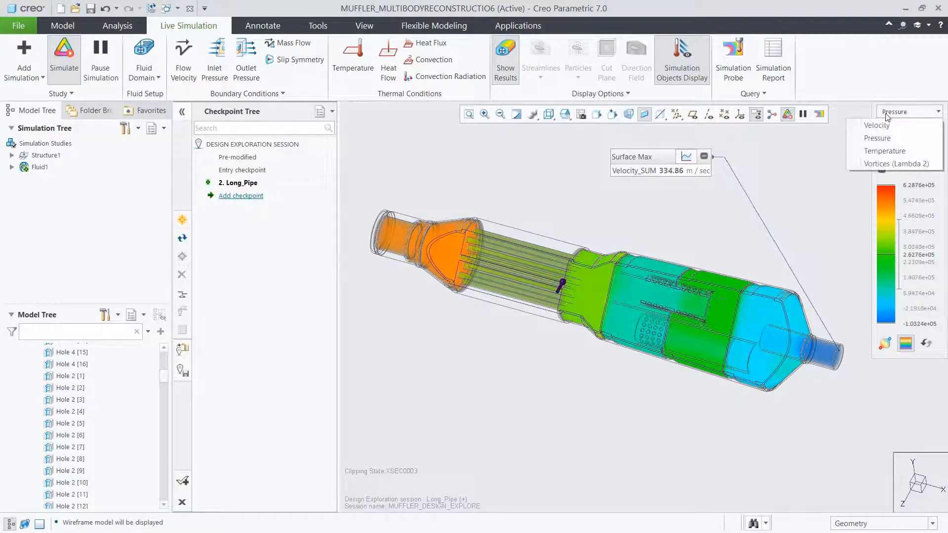
click(886, 123)
click(907, 144)
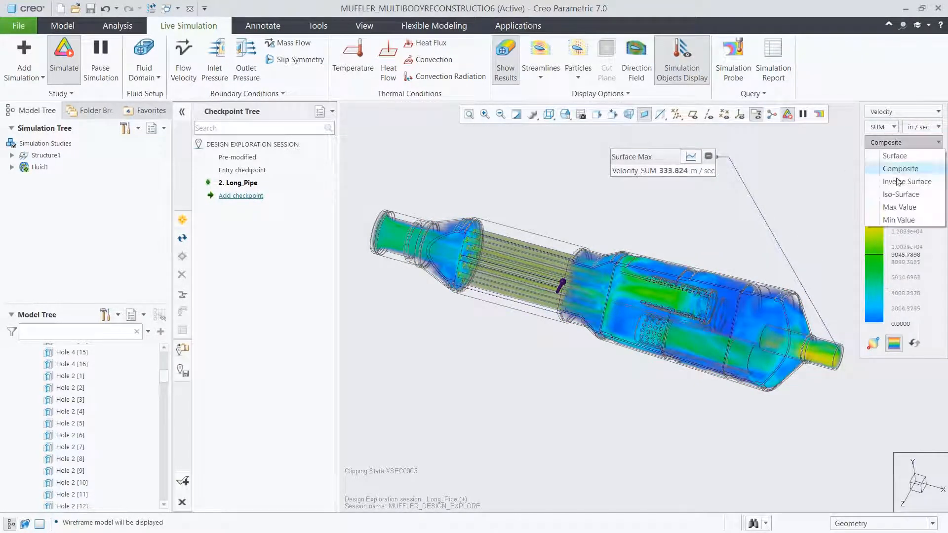
click(894, 206)
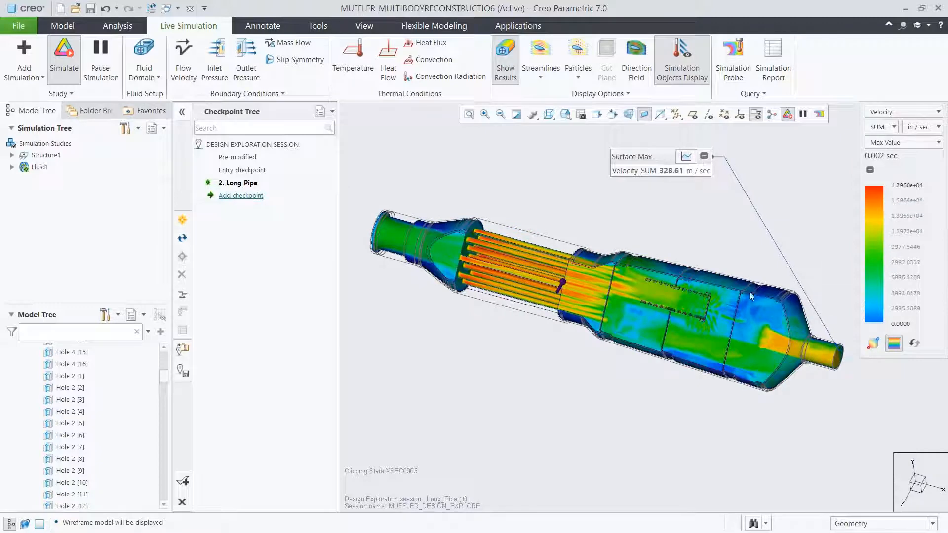
- Activate cross section XSEC0001 to examine the flow around the perforated tubes
scroll(704, 321, down, 4)
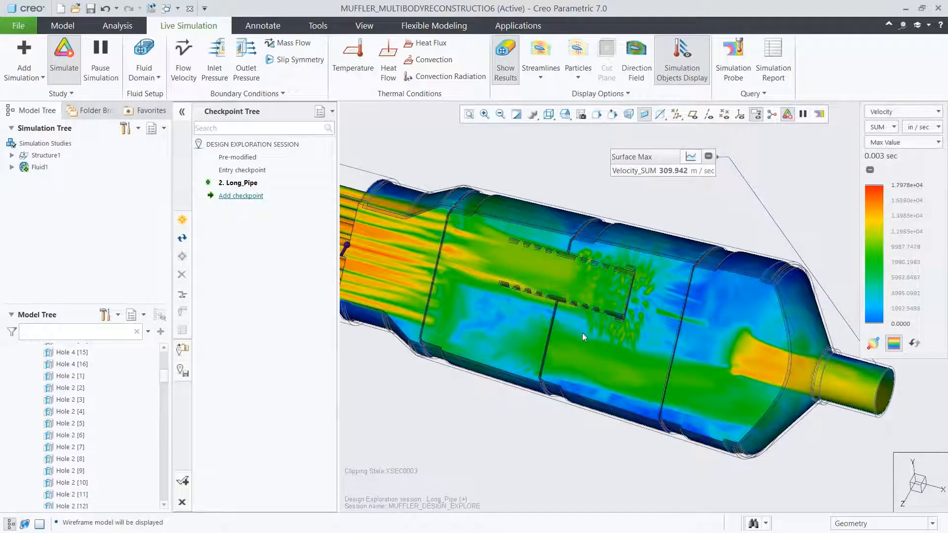
drag(165, 377, 156, 505)
right_click(58, 480)
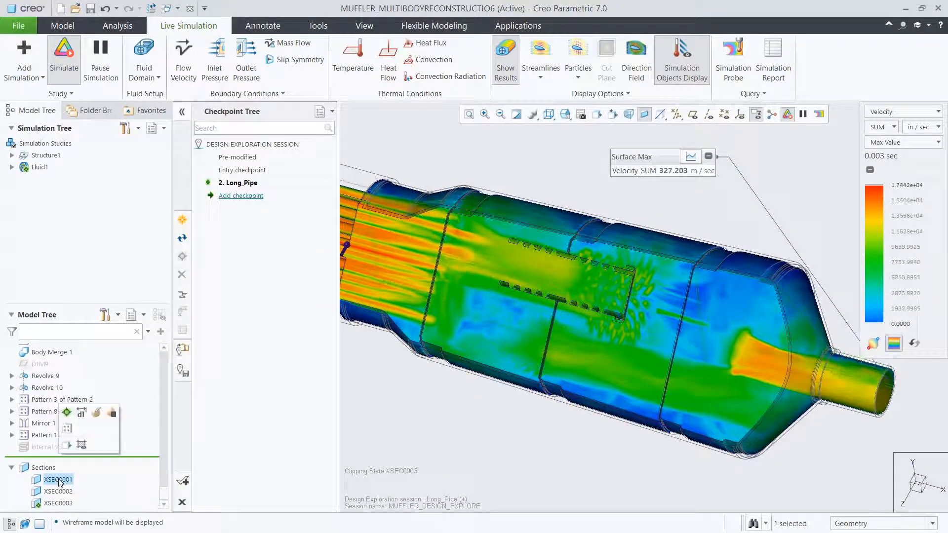
click(72, 418)
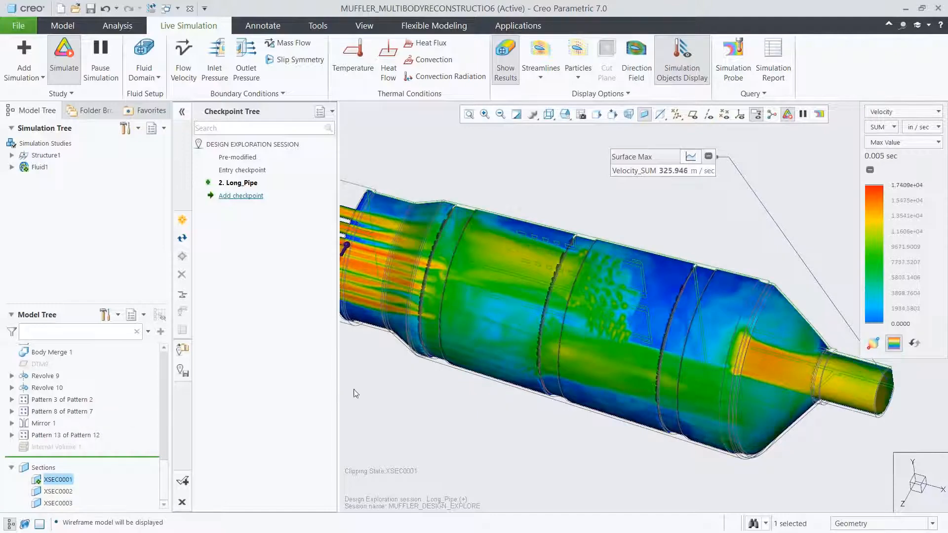
click(404, 389)
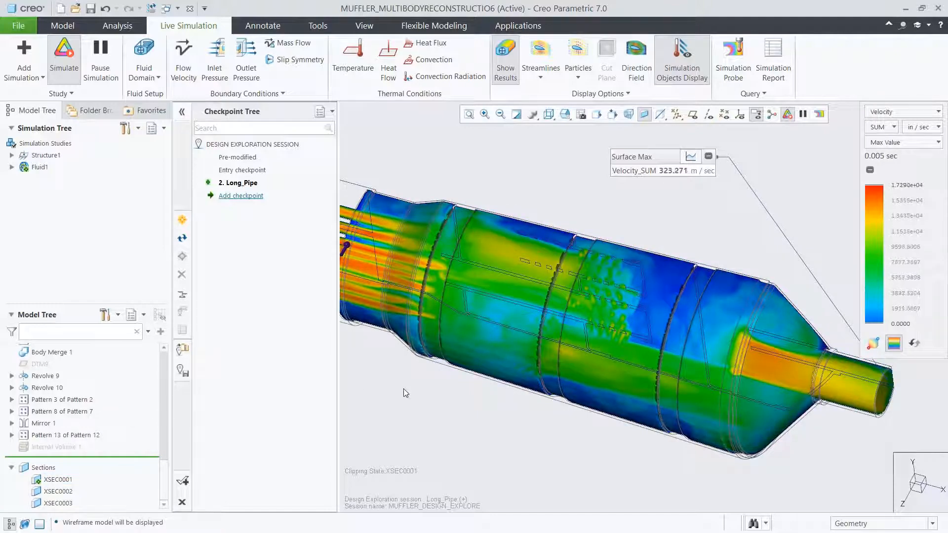
- Orient the view square to the section and examine the flow's Direction Field with the standard results hidden
click(565, 114)
click(582, 201)
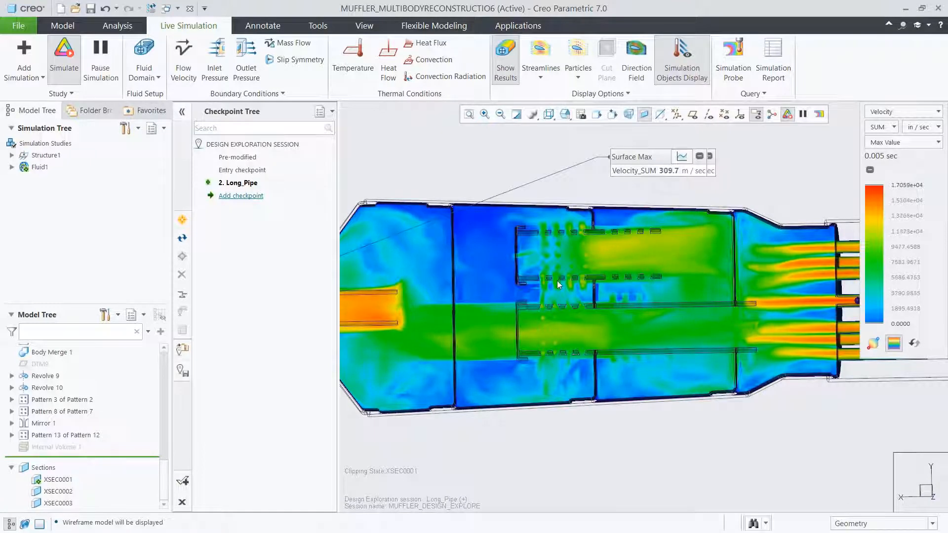
click(511, 76)
click(637, 57)
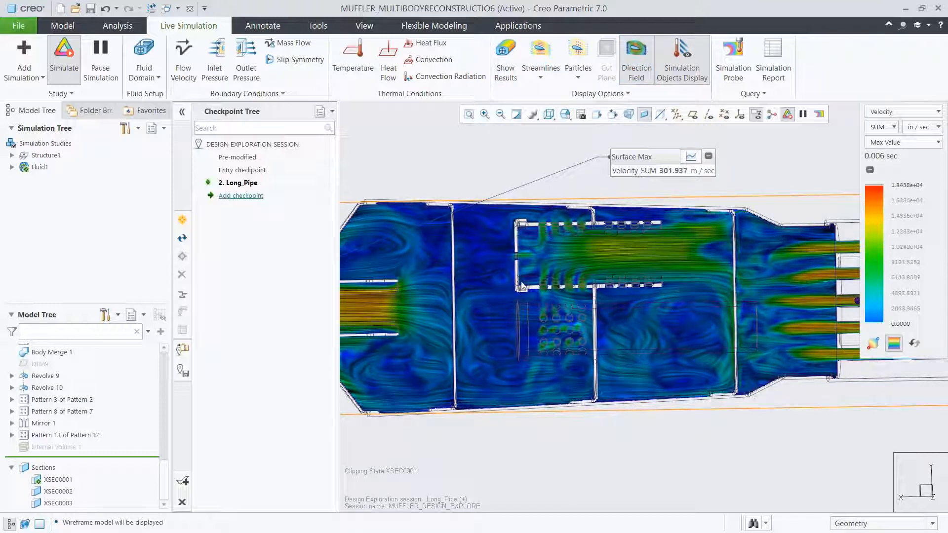
click(640, 70)
- Restore the 04_DEX view orientation and activate cross section XSEC0003 with the results shown
click(566, 115)
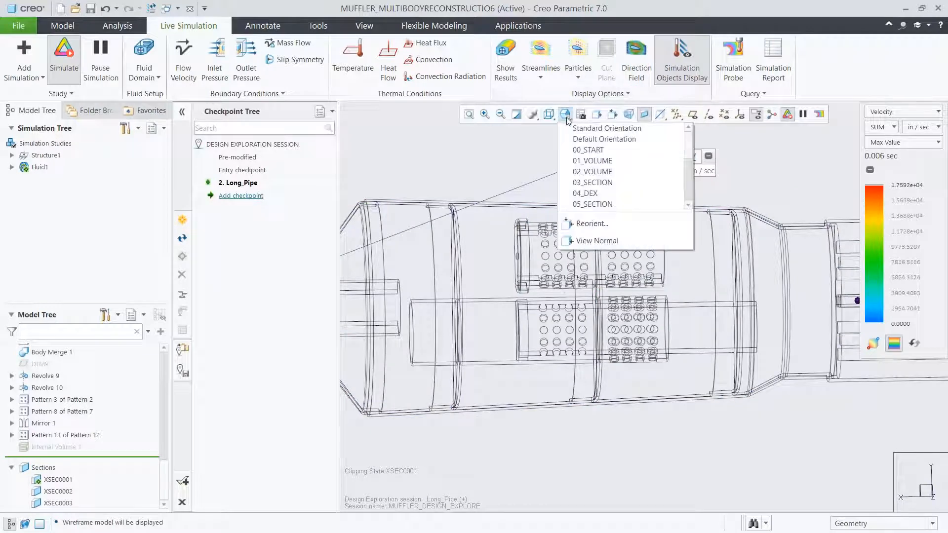
click(577, 194)
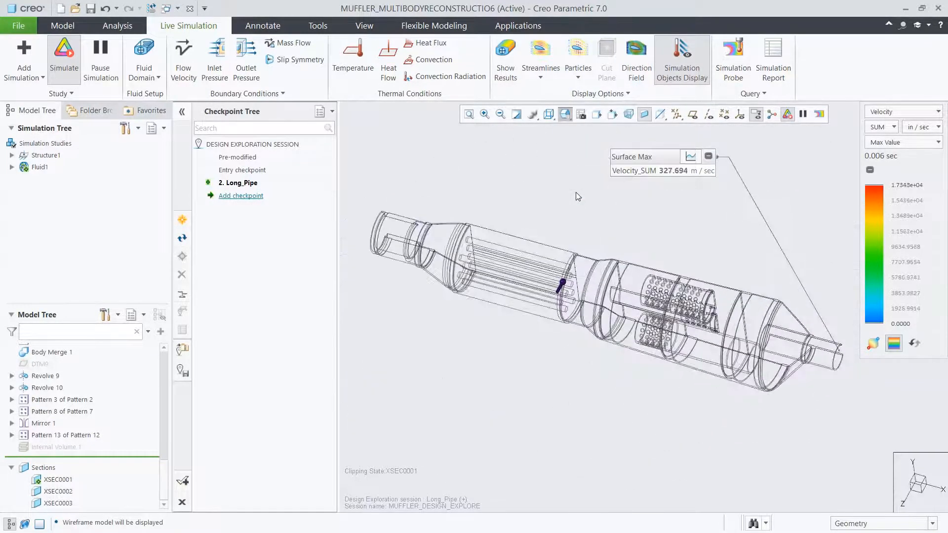
click(58, 503)
click(70, 435)
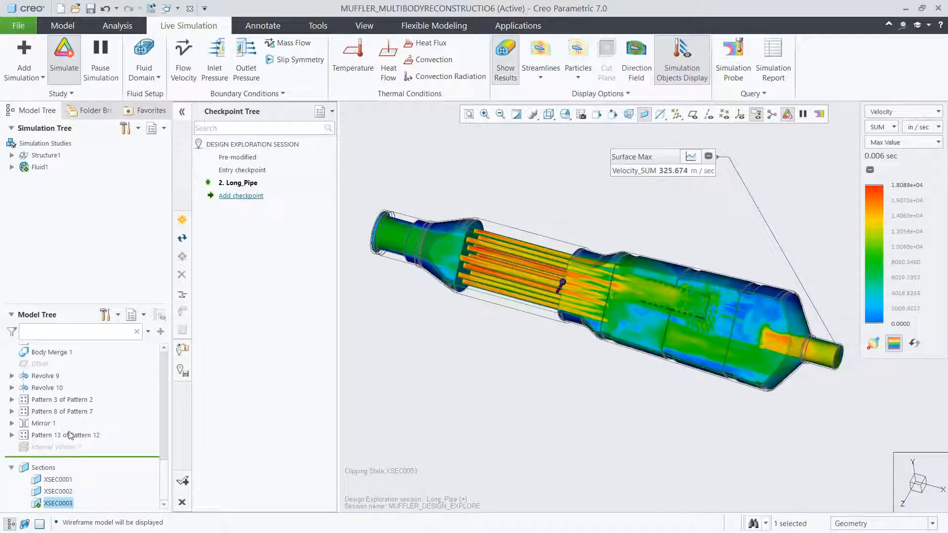
- Add a design exploration checkpoint named Pipe_with_Holes
click(241, 196)
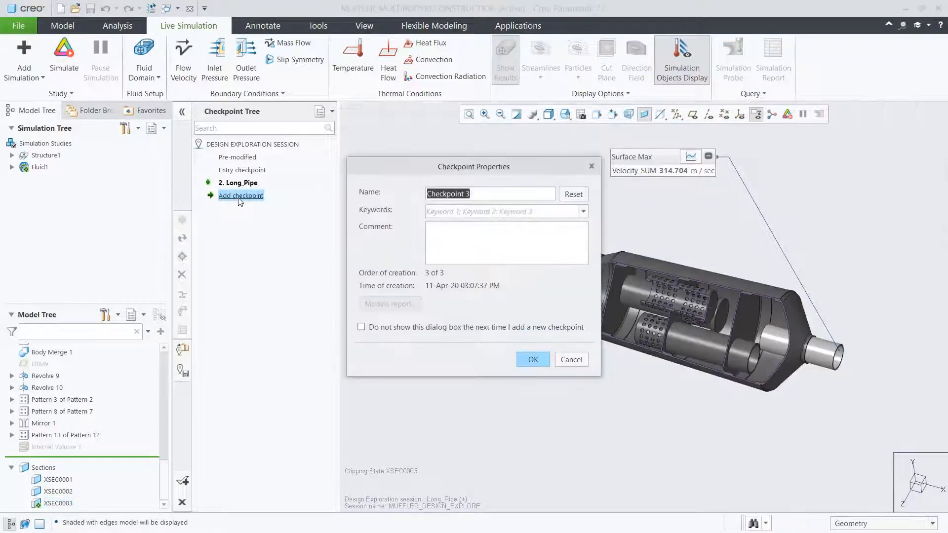
text(Pipe_with_Hole)
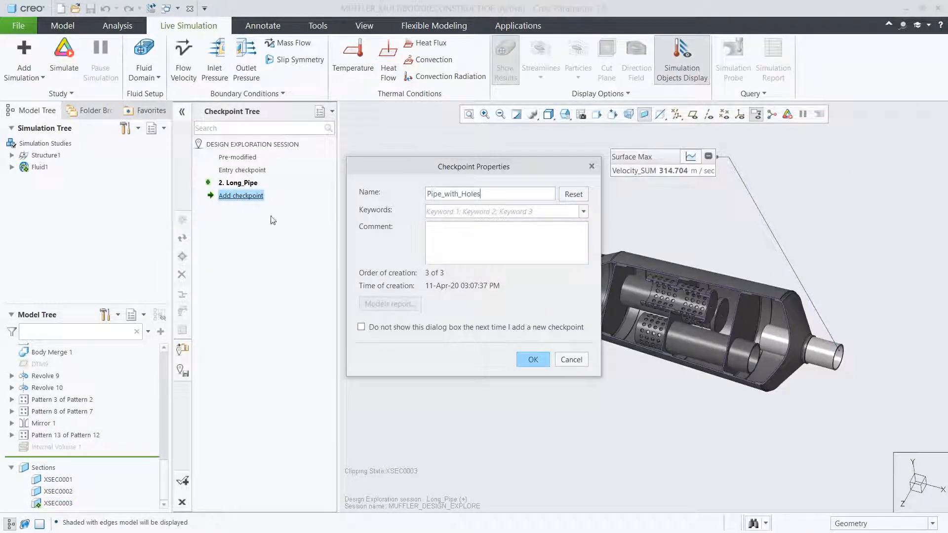
text(s)
click(532, 360)
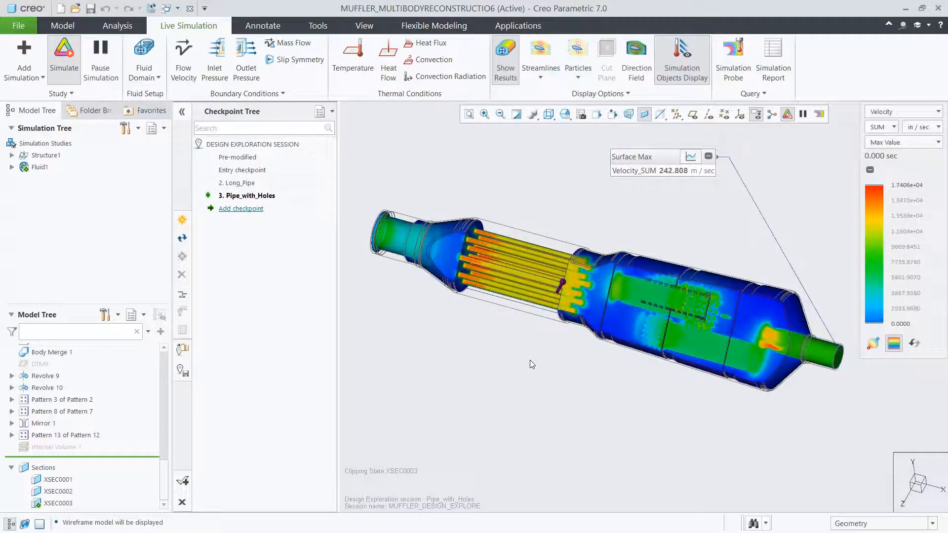
- Display the Pressure results in the Composite style to examine the pressure distribution through the muffler
click(881, 111)
click(878, 139)
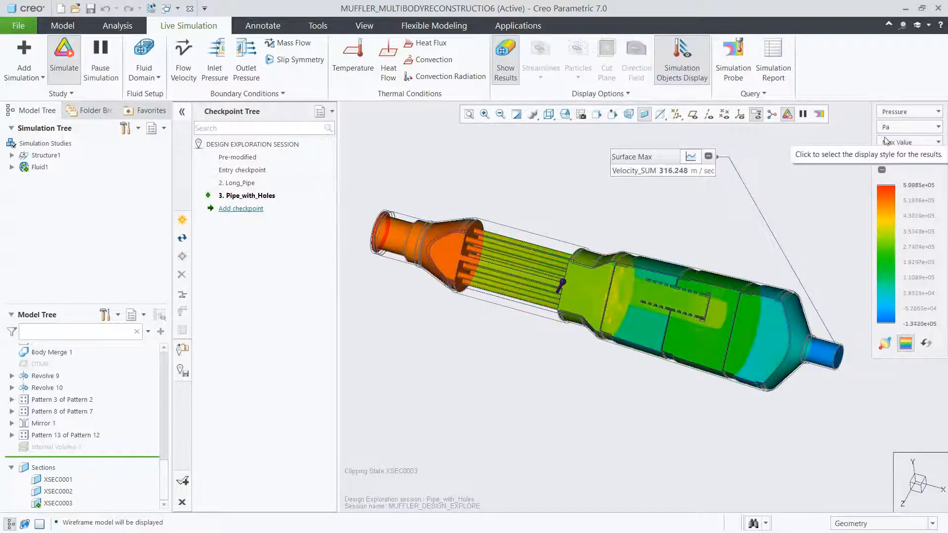
click(894, 144)
click(892, 168)
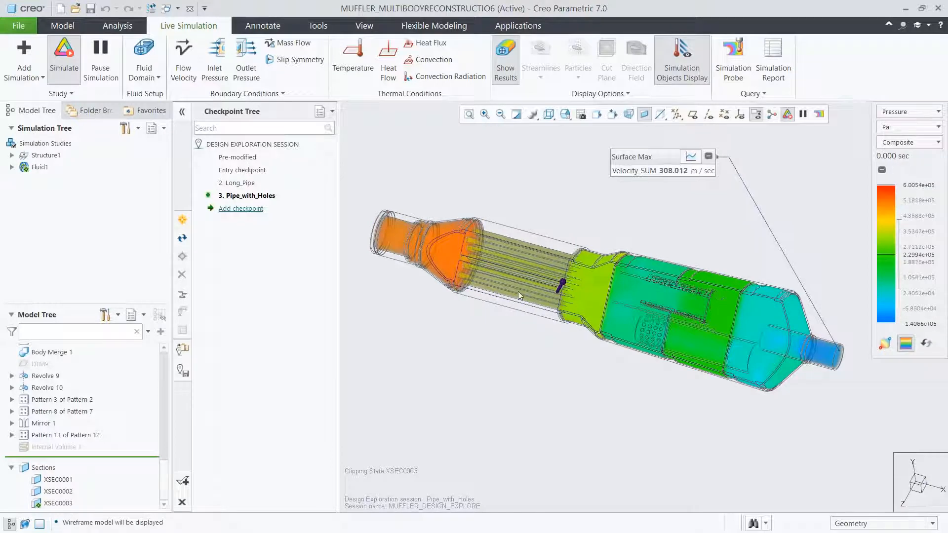
- Switch the displayed result quantity back to Velocity and show the model shaded with edges
click(892, 113)
click(884, 125)
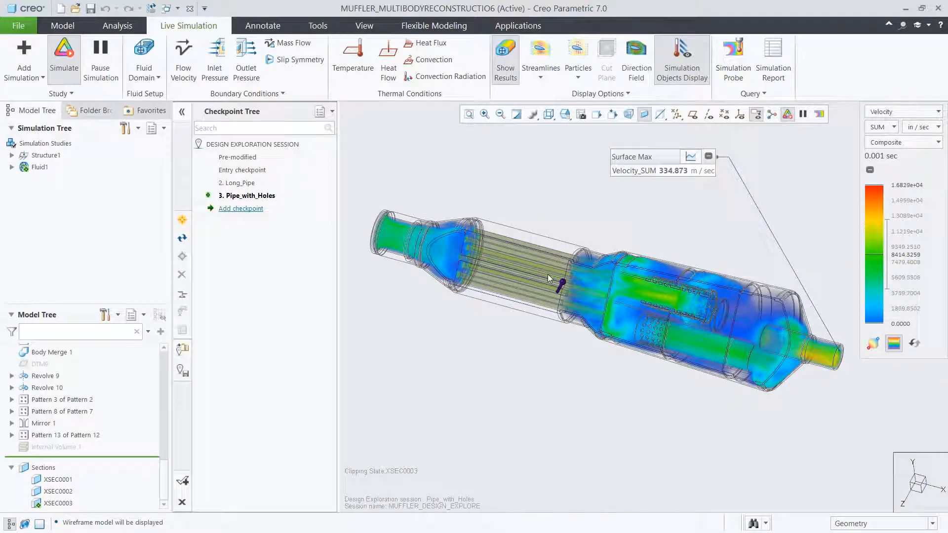
click(549, 115)
click(553, 142)
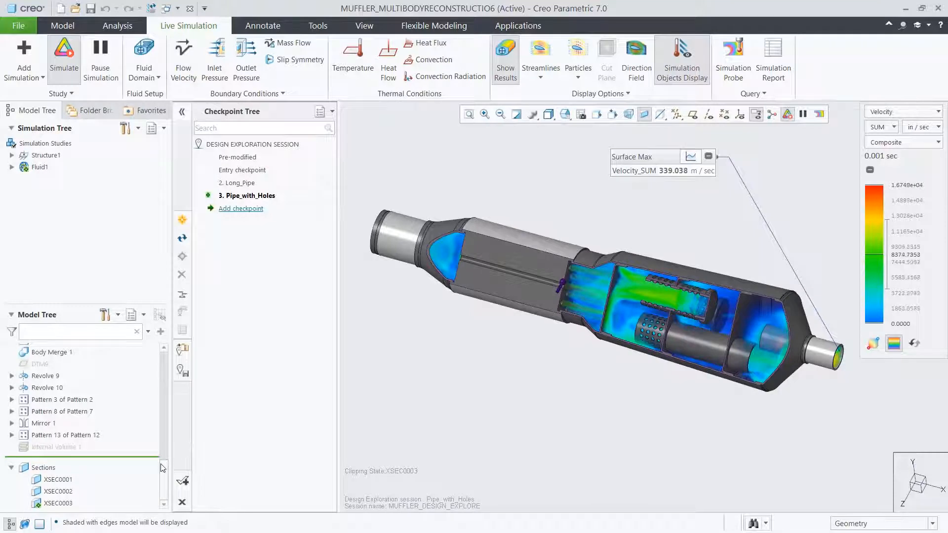
- Suppress the features Pattern 1 of Extrude 13 and Body Merge 1
scroll(98, 425, up, 2)
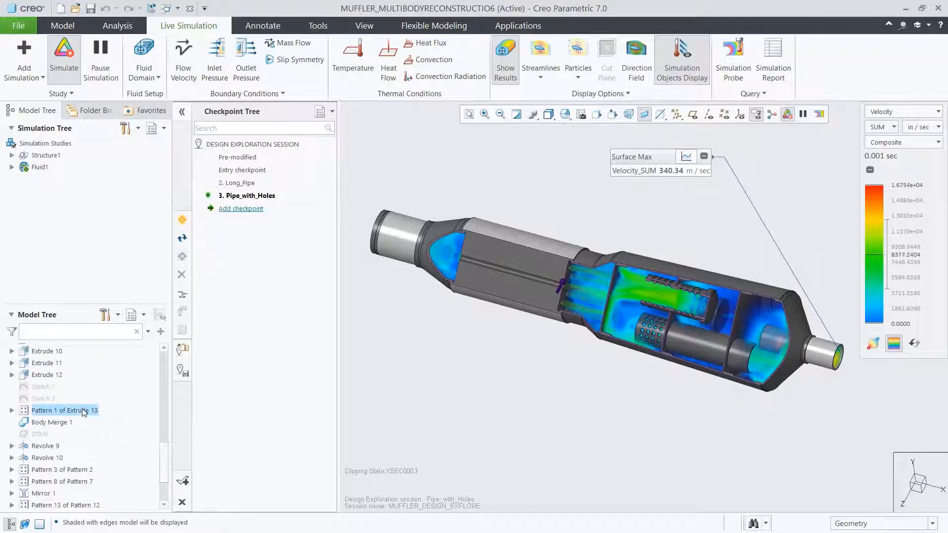
ctrl+click(66, 425)
click(91, 362)
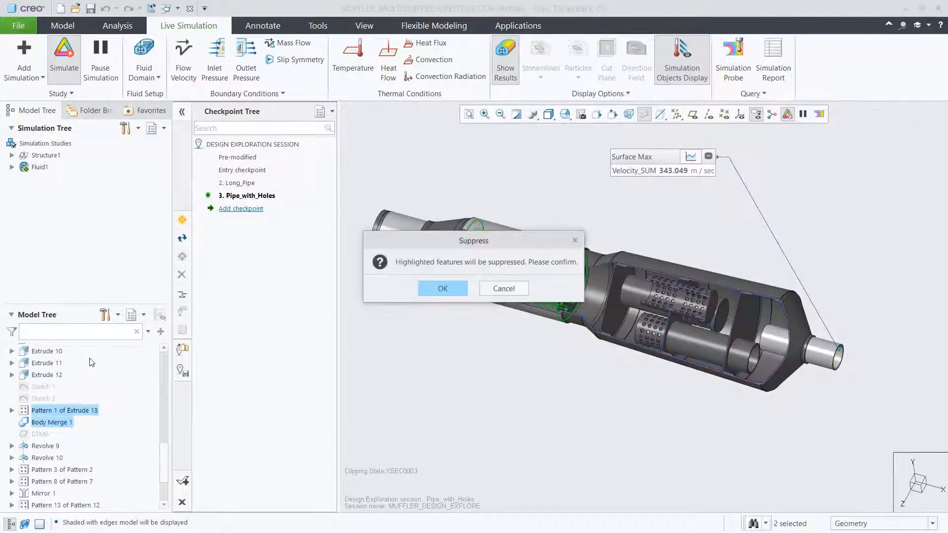
click(436, 289)
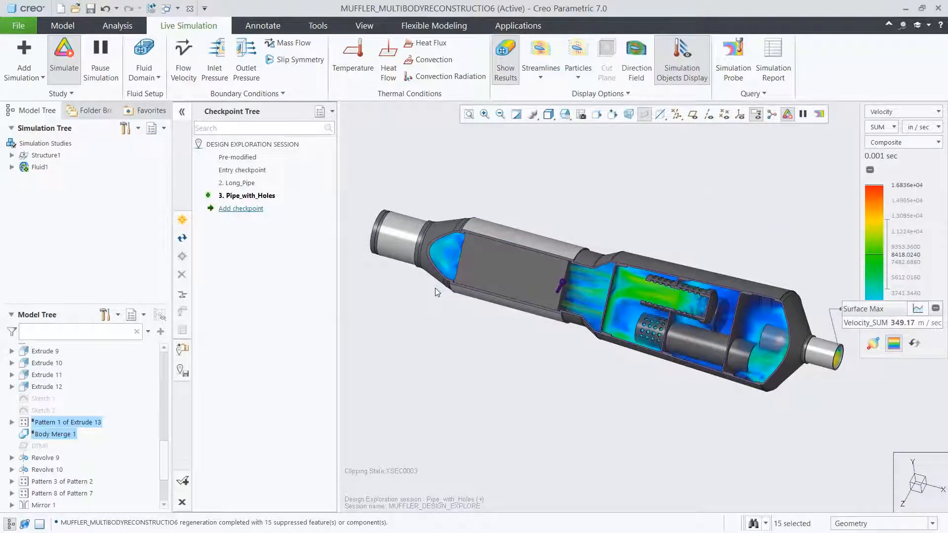
- Remove Body 5 from the part with a Remove Body feature
drag(166, 454, 169, 357)
click(54, 457)
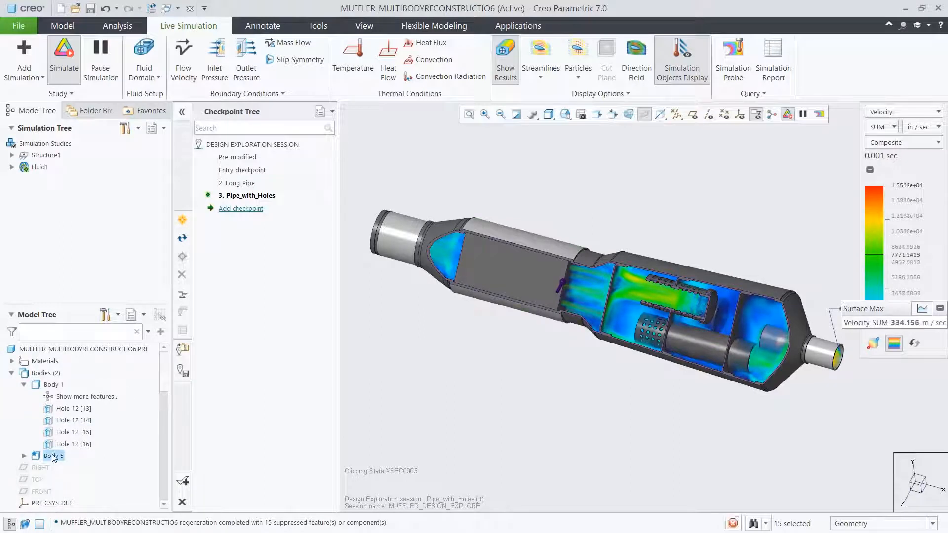
click(106, 407)
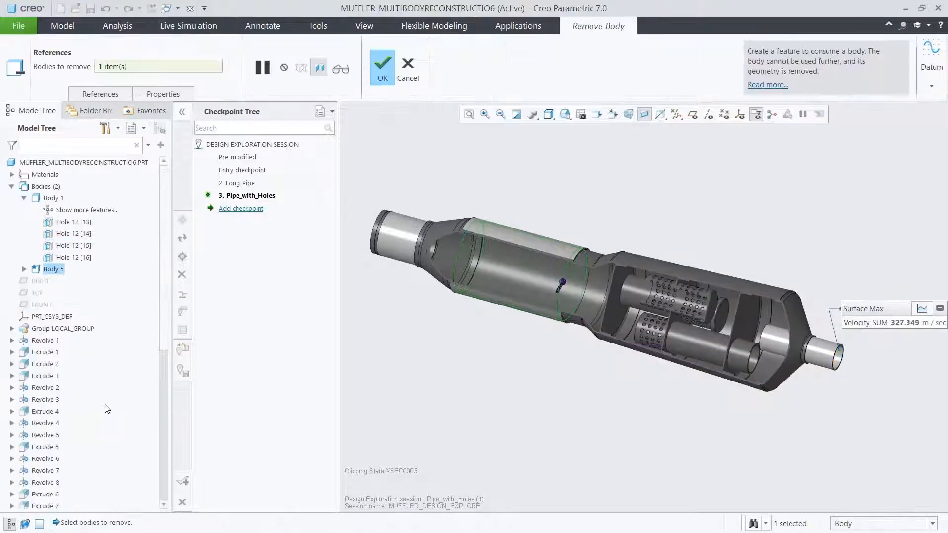
click(381, 75)
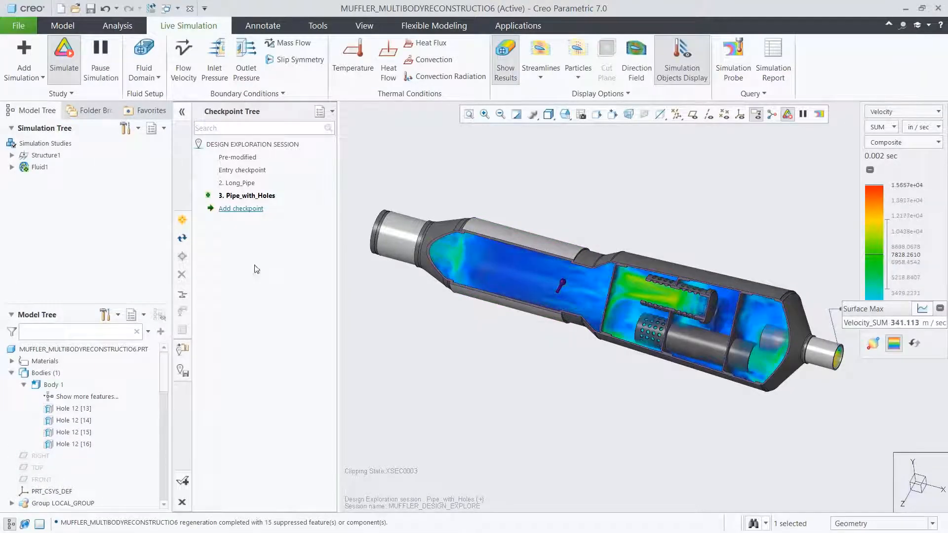
scroll(156, 495, down, 10)
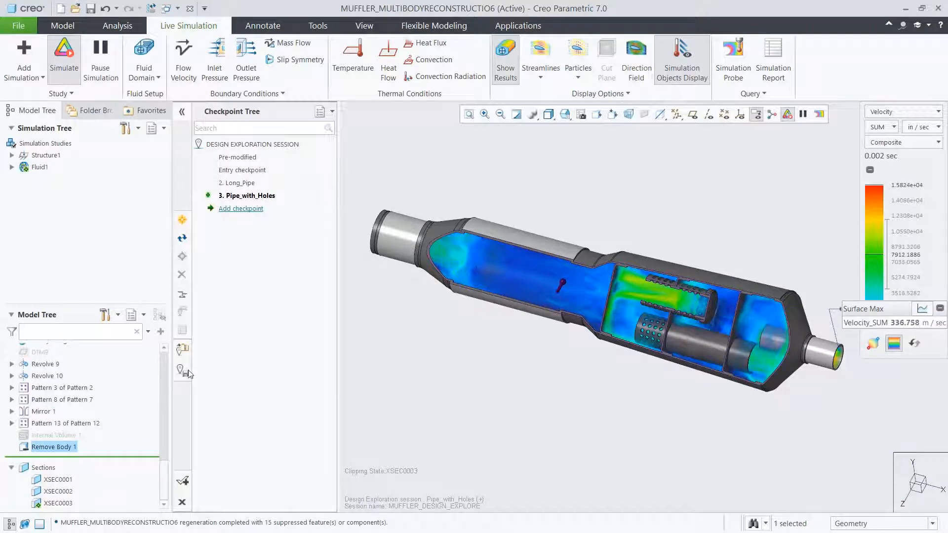
- Hide the simulation results and start a Lattice feature of type 2.5D with its direction set to X
click(504, 76)
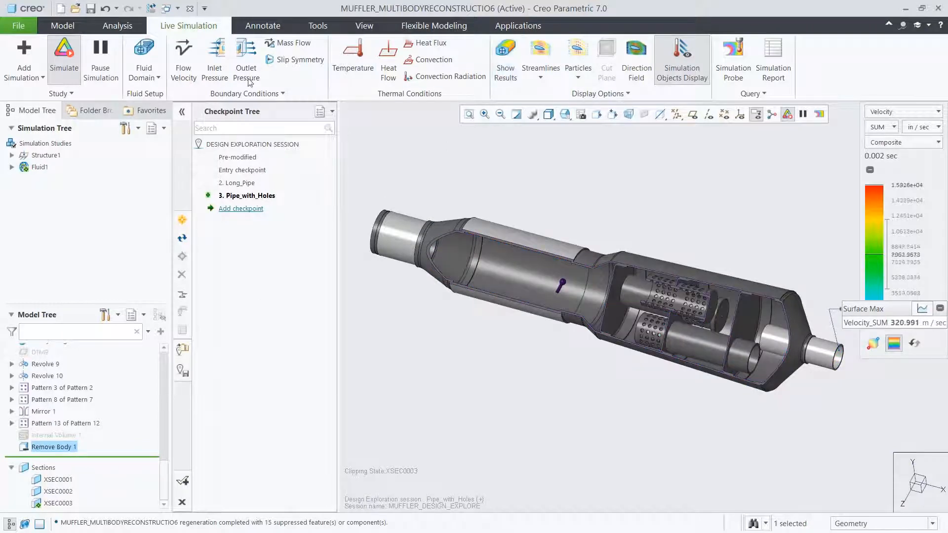
click(59, 28)
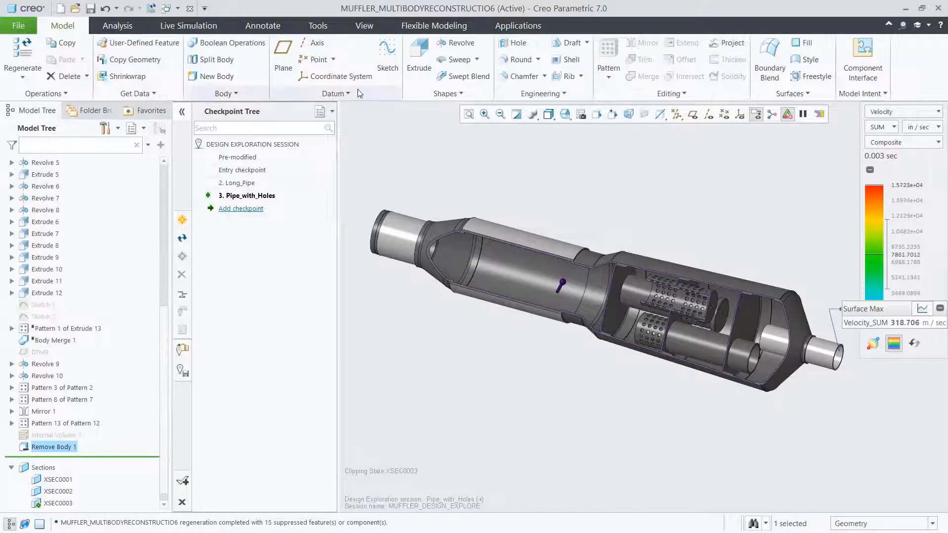
click(518, 95)
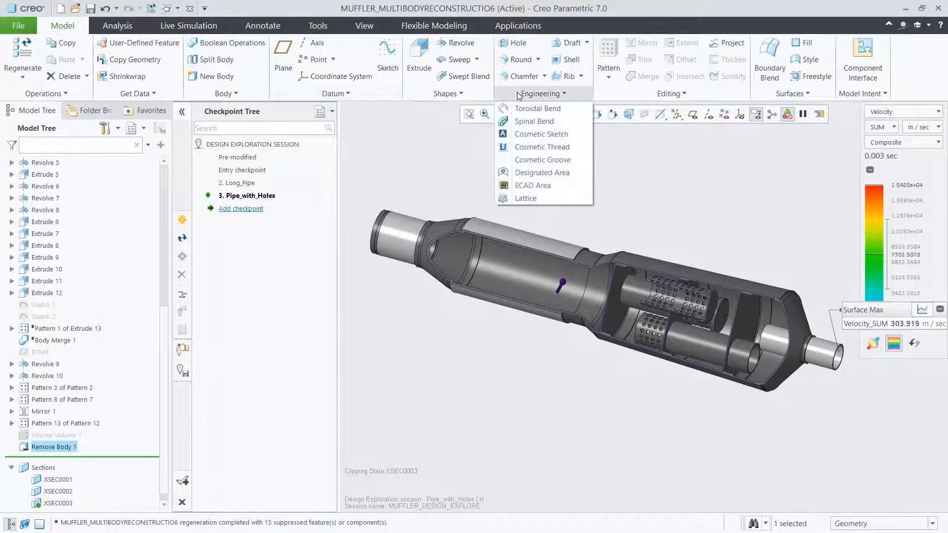
click(536, 197)
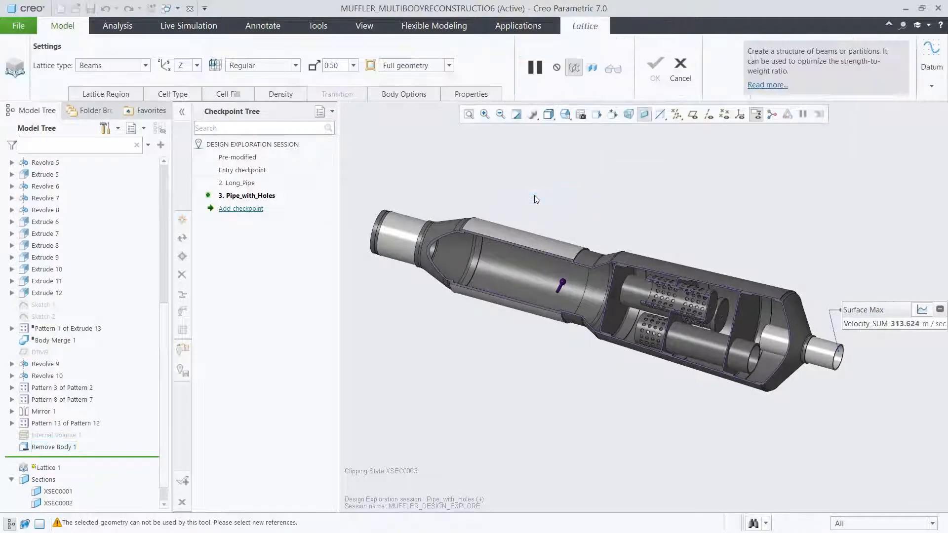
click(144, 66)
click(86, 89)
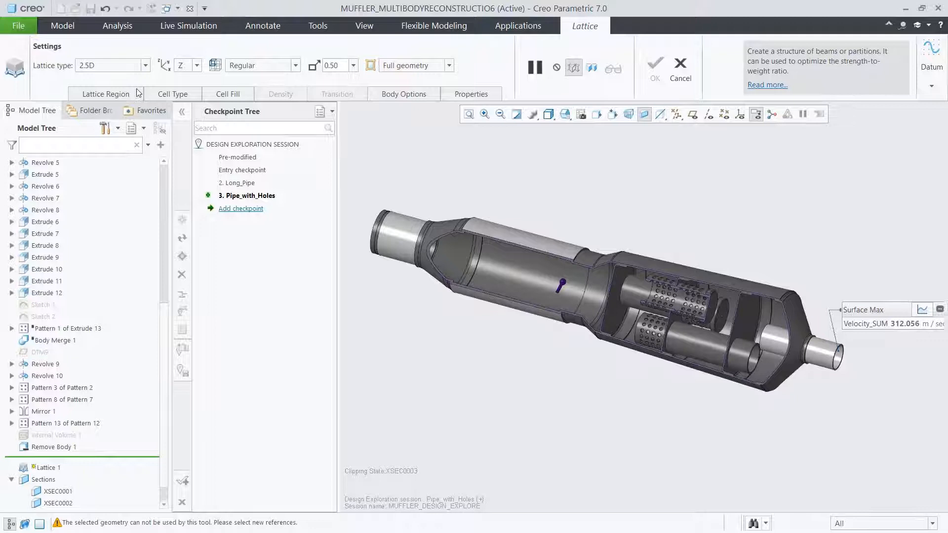
click(197, 66)
click(195, 79)
- Define the lattice volume region from the emptied chamber's inner cylindrical surface and its two end rim faces, and restore the 07_CELL view
click(123, 96)
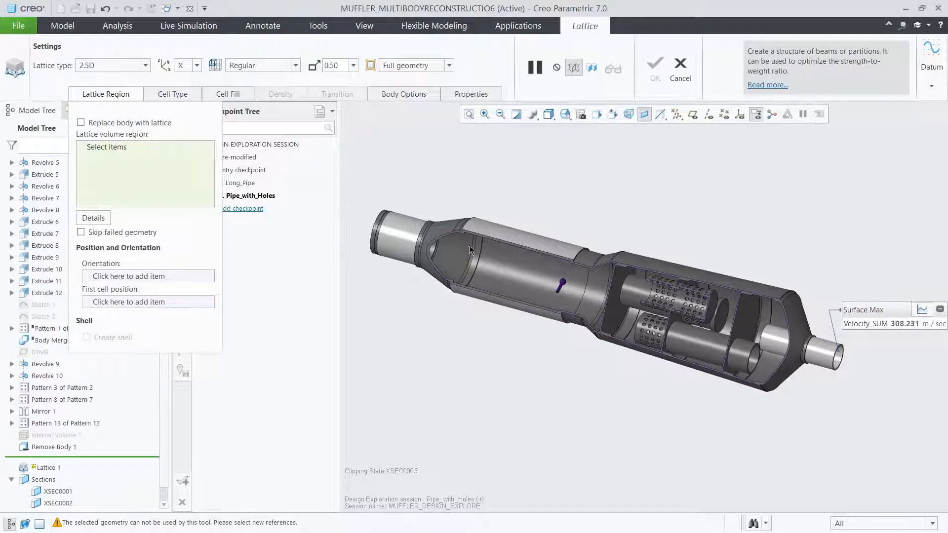
scroll(504, 262, up, 5)
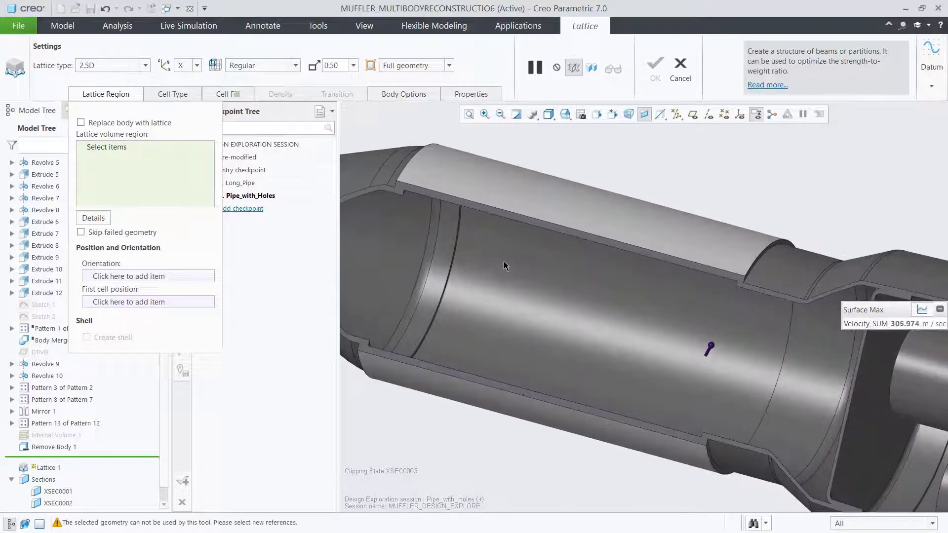
click(503, 262)
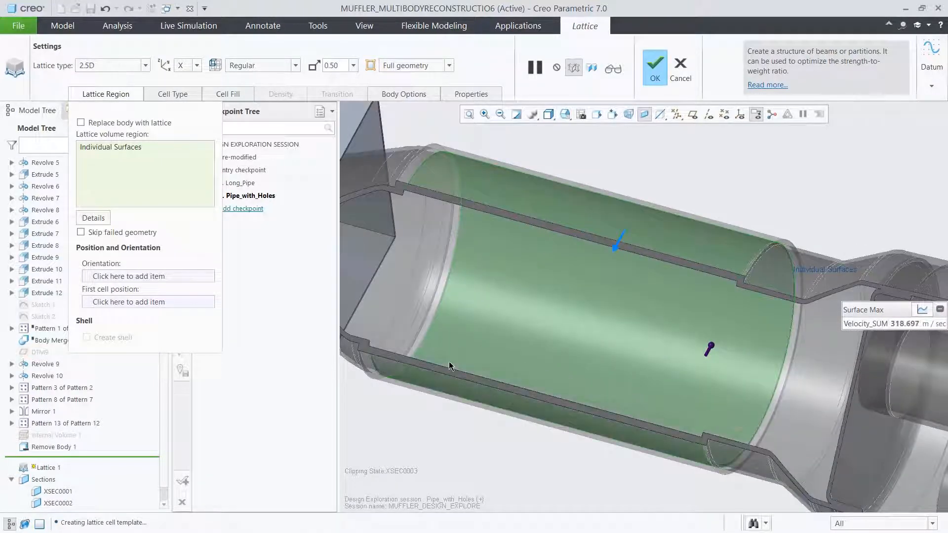
scroll(366, 270, up, 5)
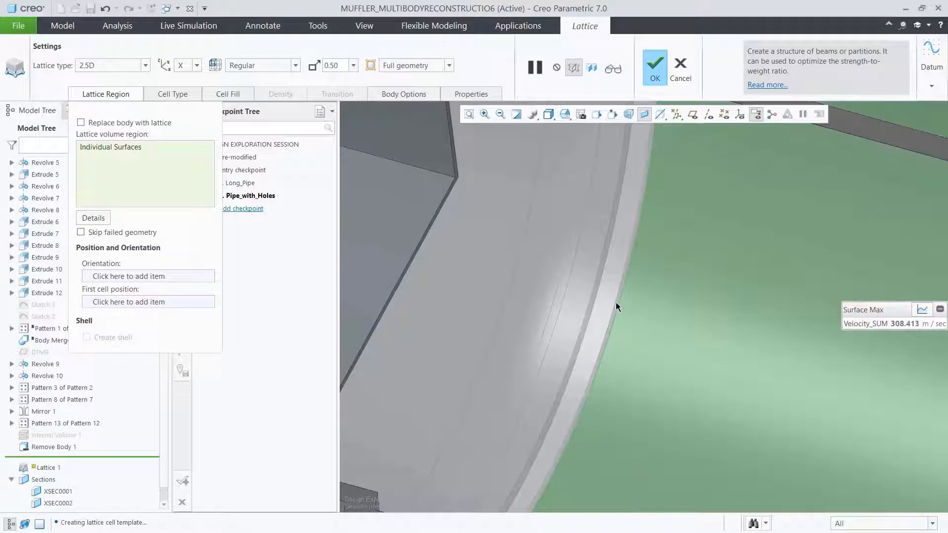
scroll(615, 302, down, 5)
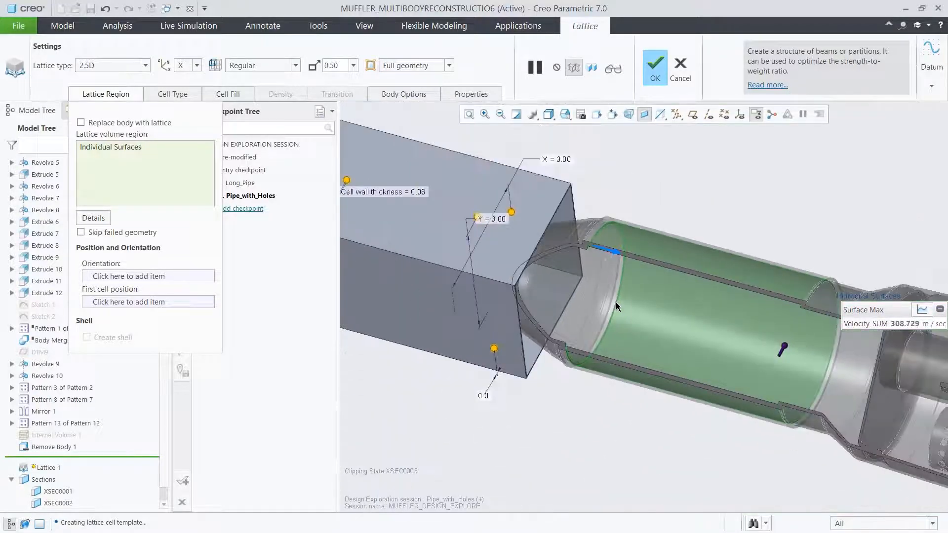
middle_drag(735, 344, 793, 364)
scroll(837, 363, up, 8)
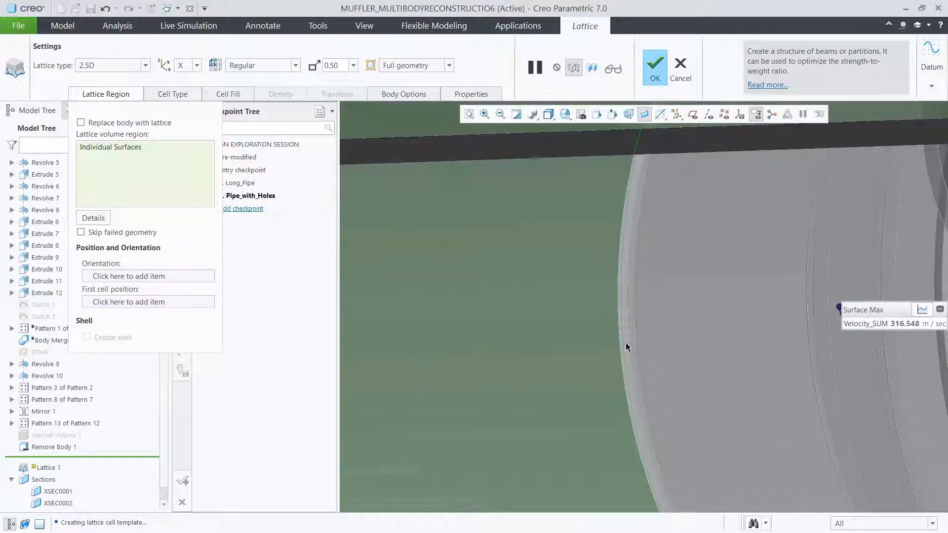
click(567, 117)
drag(689, 157, 692, 171)
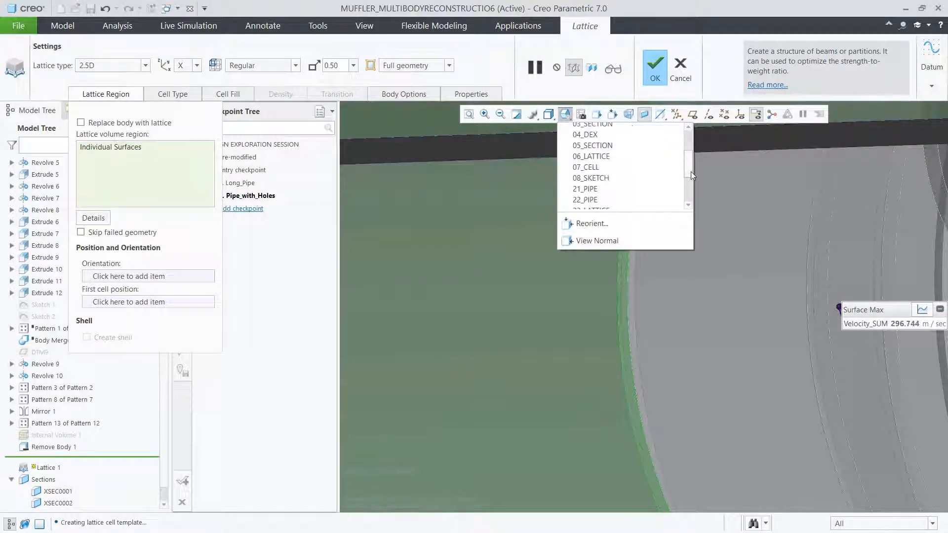
click(632, 167)
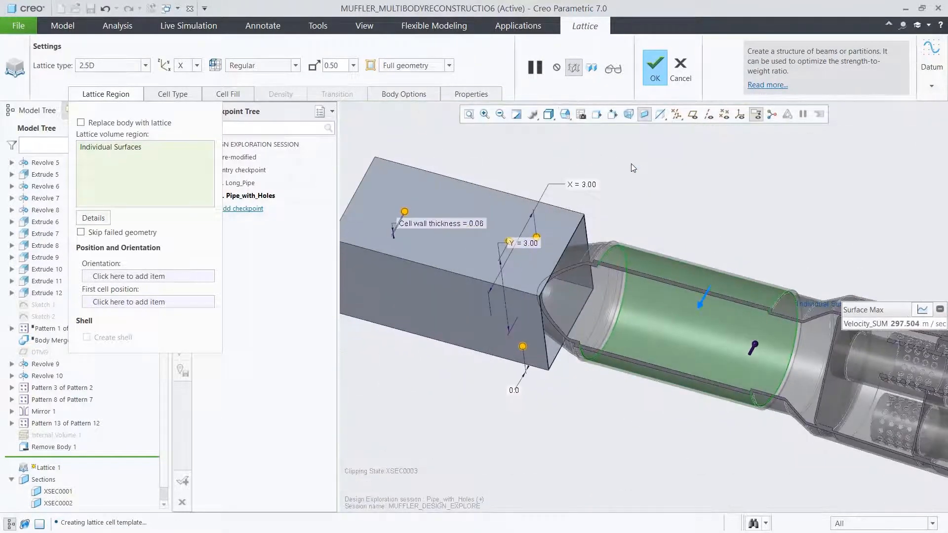
- Show datum points and coordinate systems, and set PRT_CSYS_DEF as the lattice orientation and PNT9 as the first cell position
click(725, 114)
click(741, 115)
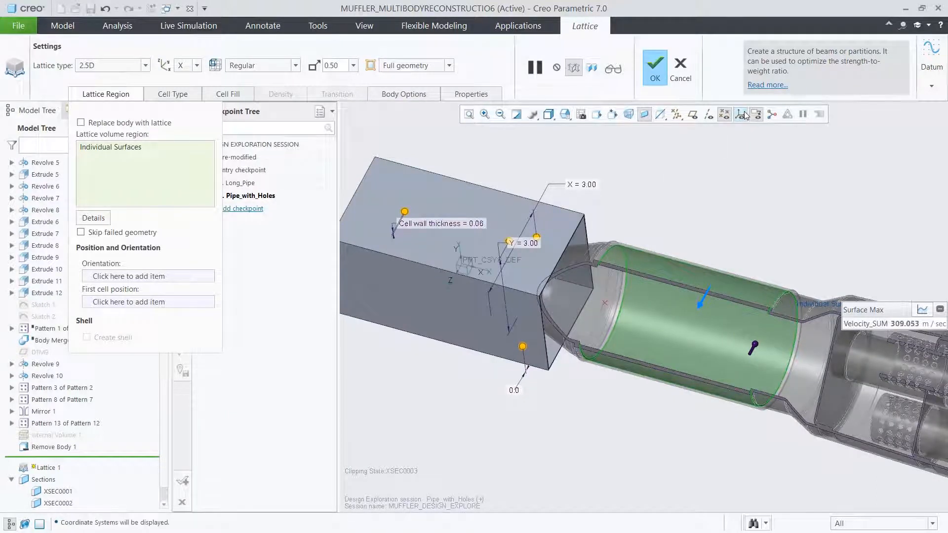
click(179, 277)
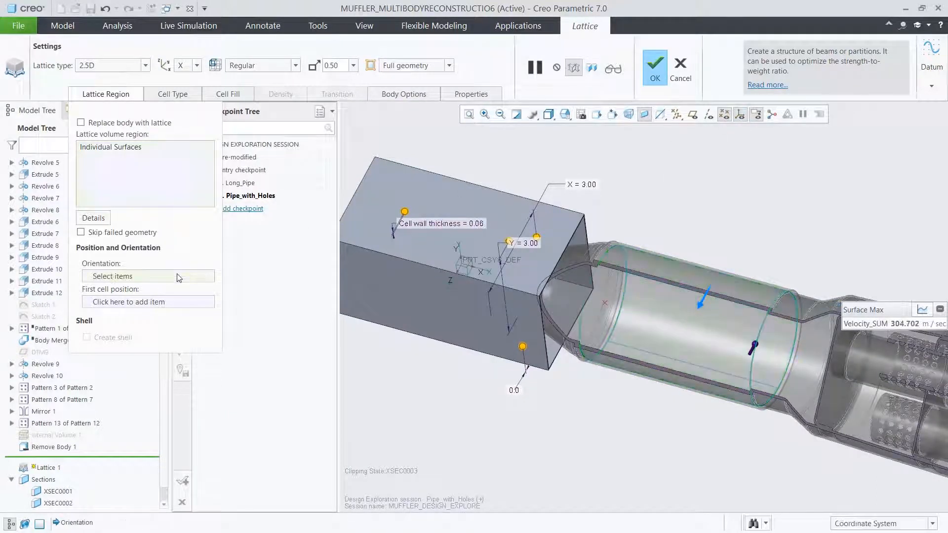
click(467, 265)
click(202, 303)
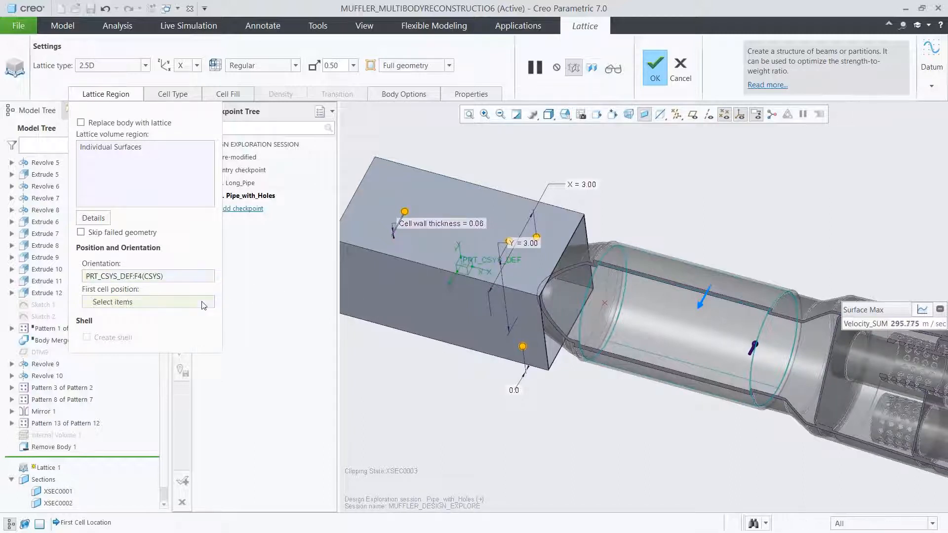
click(605, 304)
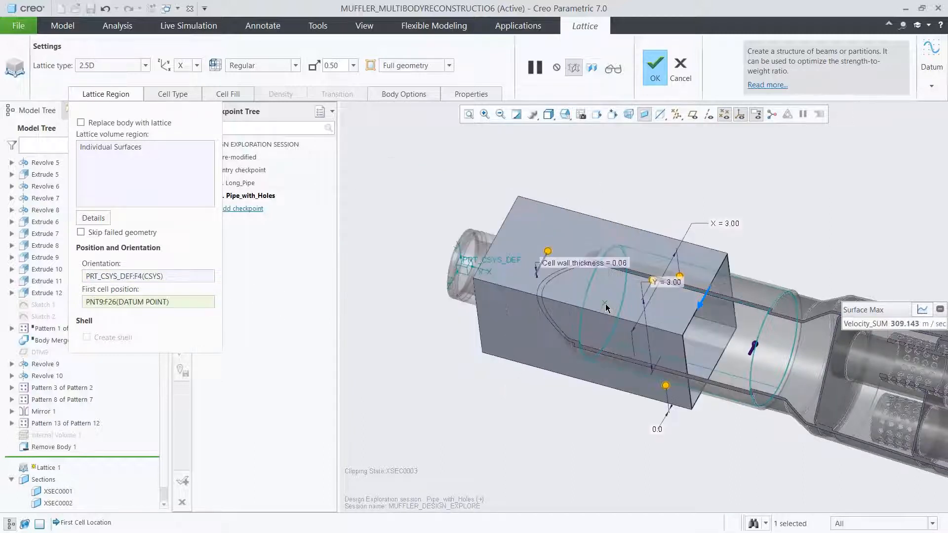
- Choose the hexagonal cell shape for the lattice and set the cell size to 0.35 in both X and Y
click(186, 96)
click(218, 145)
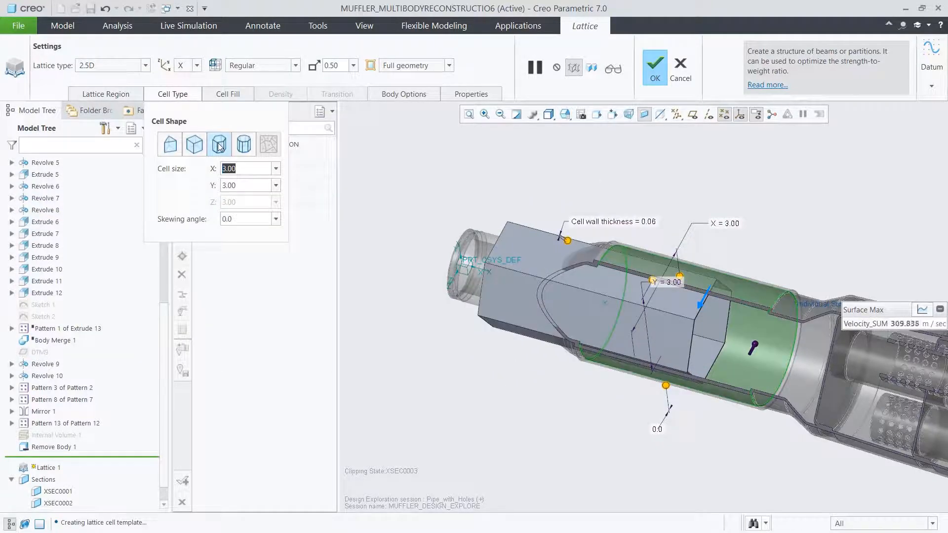
key(BackSpace)
key(Return)
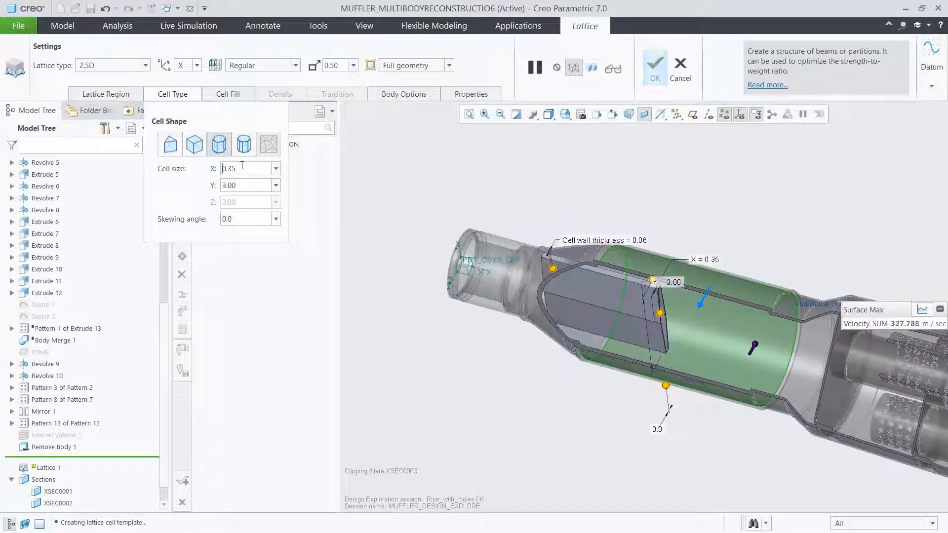
text(.35)
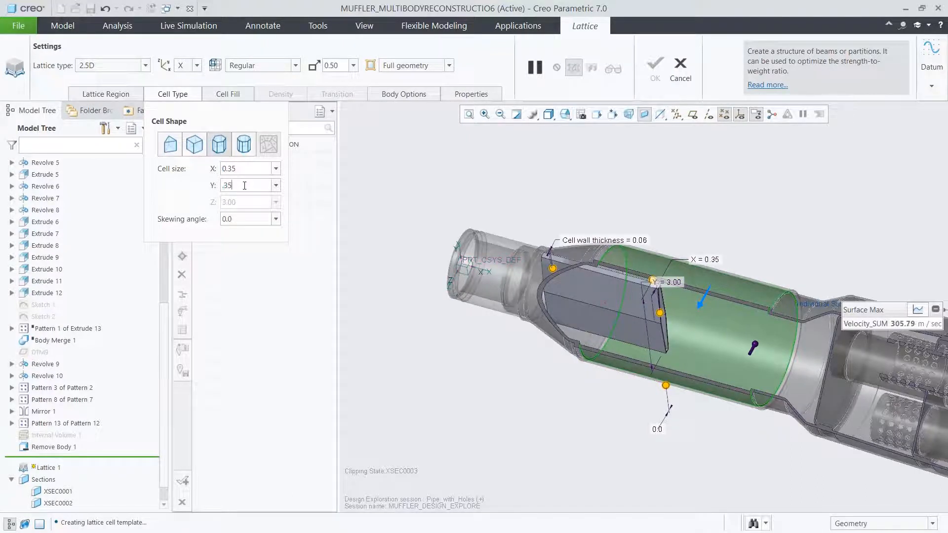
key(Return)
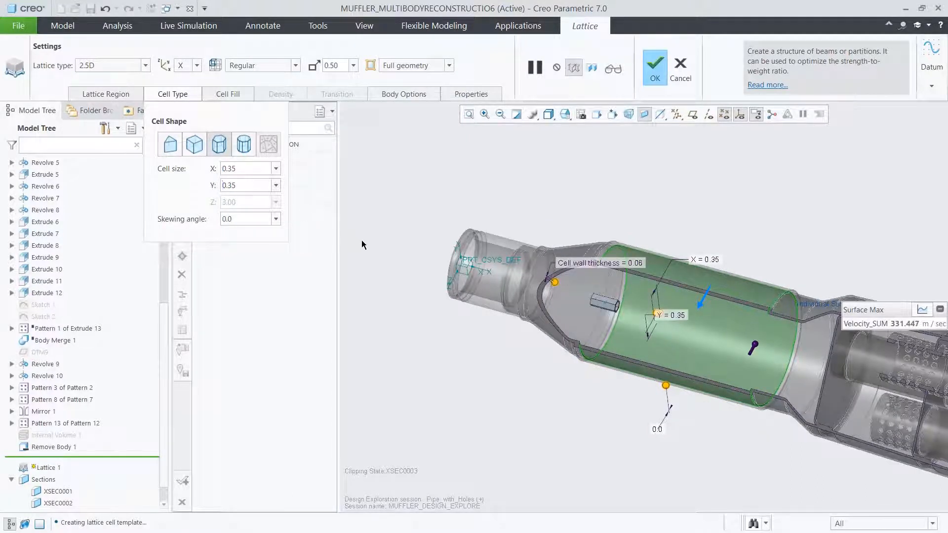
- Set the wall thickness of the hexagonal lattice cells to 0.09
scroll(762, 334, up, 5)
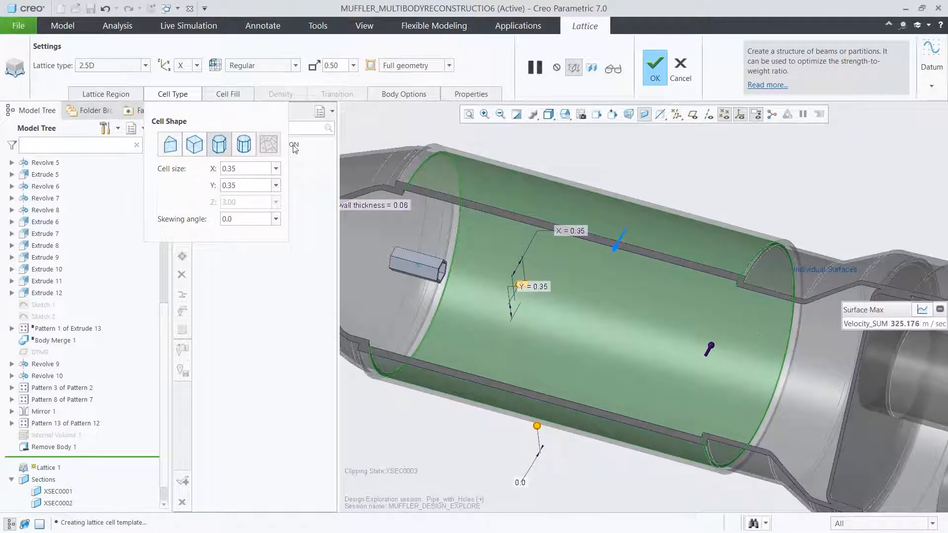
click(245, 96)
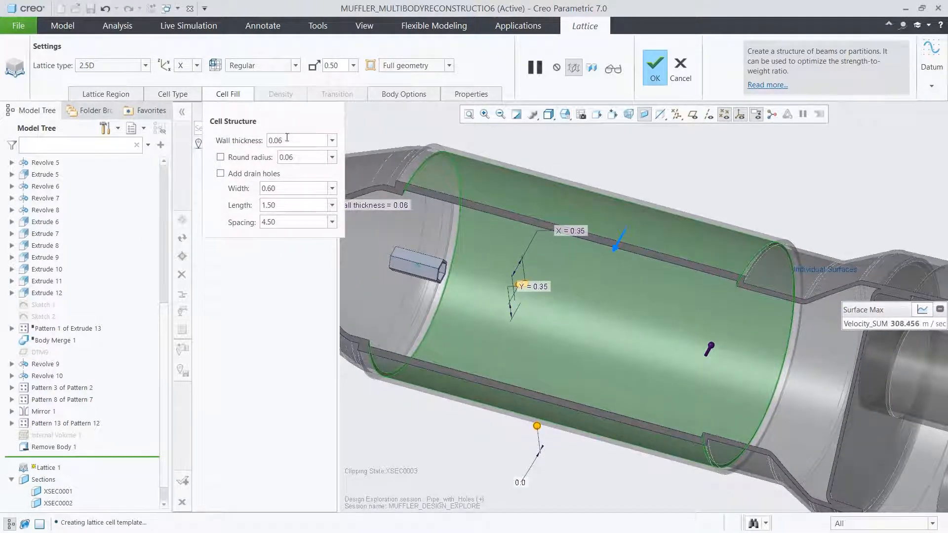
double_click(288, 140)
key(BackSpace)
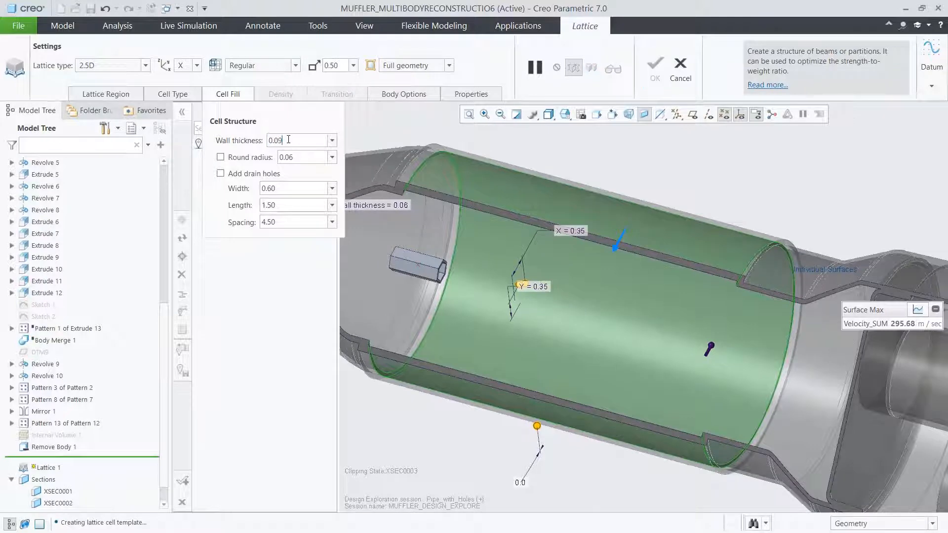
key(Return)
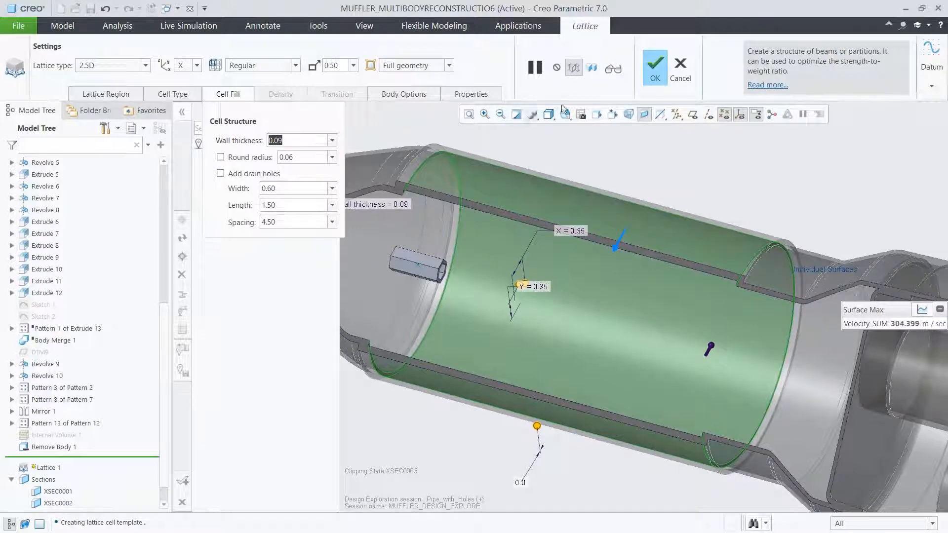
- Preview and complete the lattice feature, and reorder the suppressed internal volume feature to follow Lattice 1 in the model
click(615, 70)
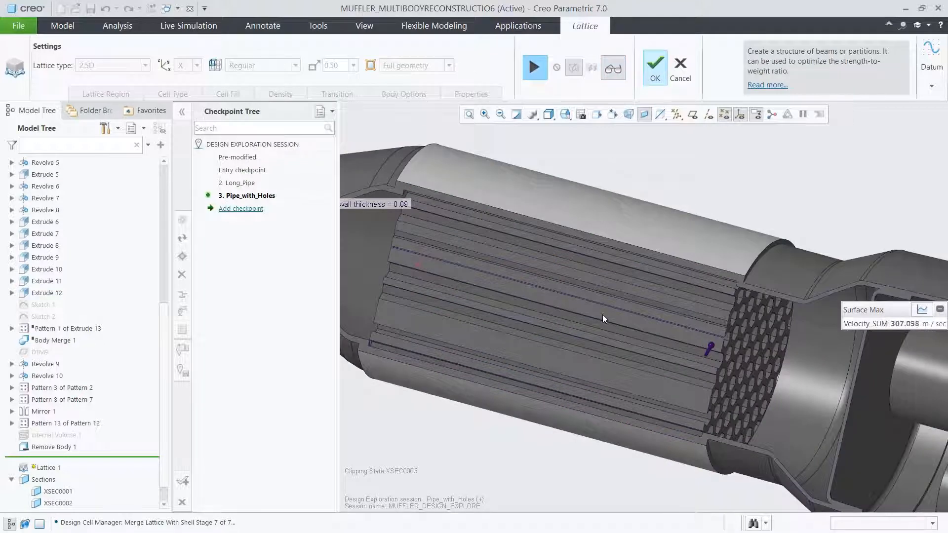
click(658, 72)
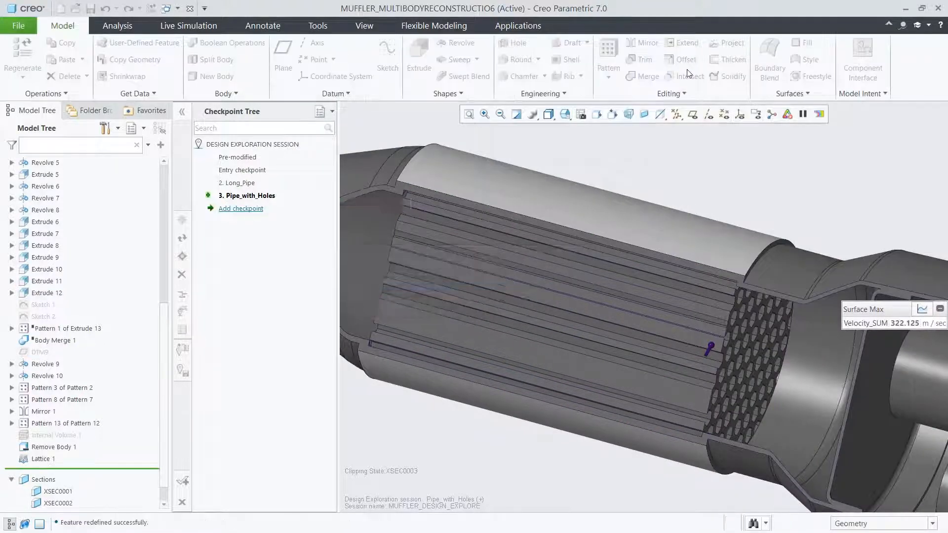
click(686, 170)
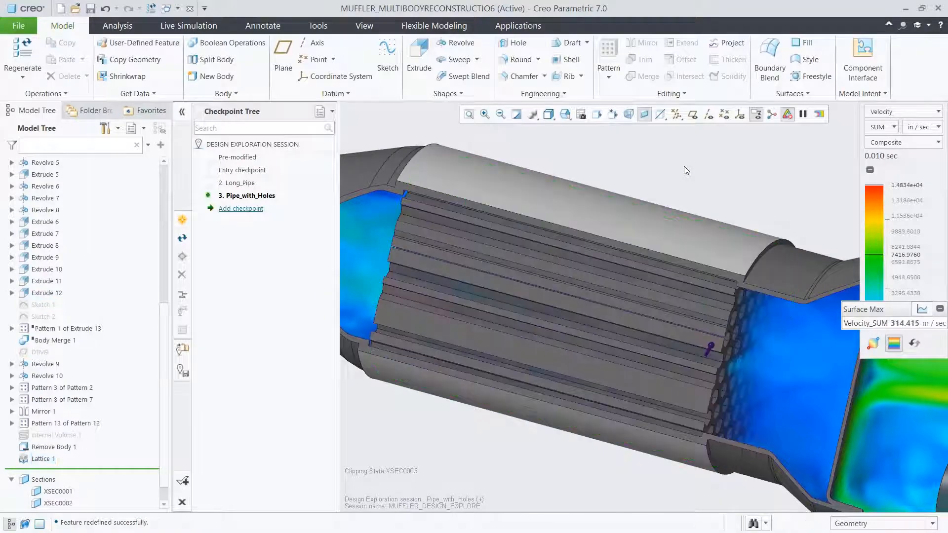
scroll(573, 295, up, 6)
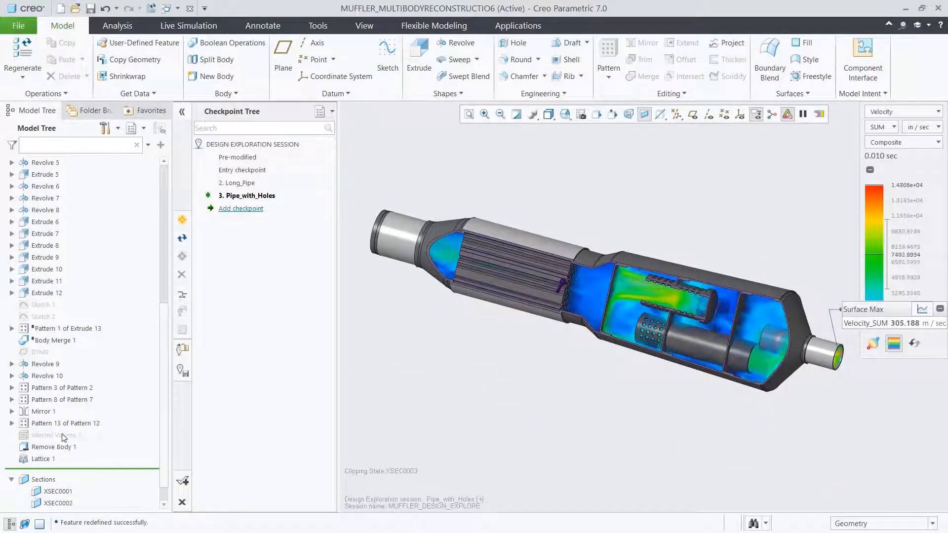
drag(64, 437, 61, 459)
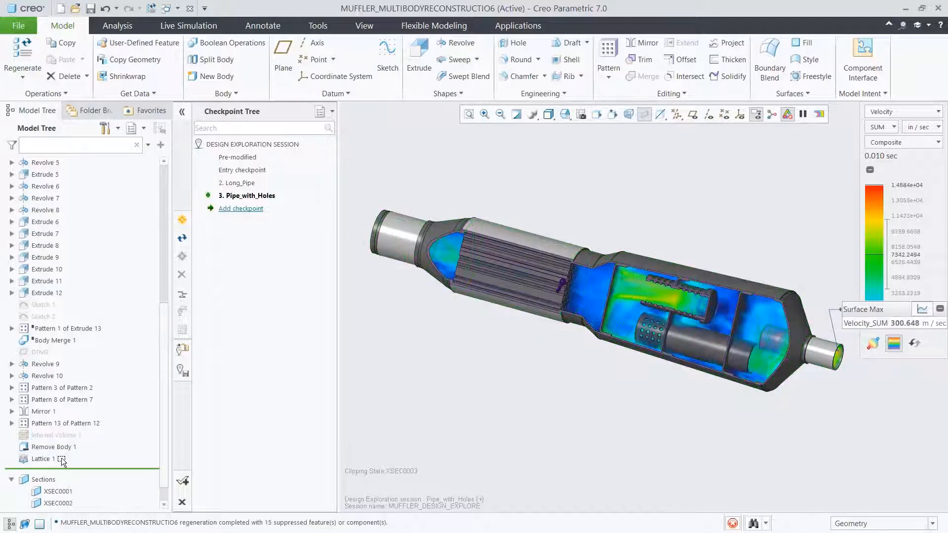
- Display the muffler in wireframe and show the live simulation's pressure results
click(195, 28)
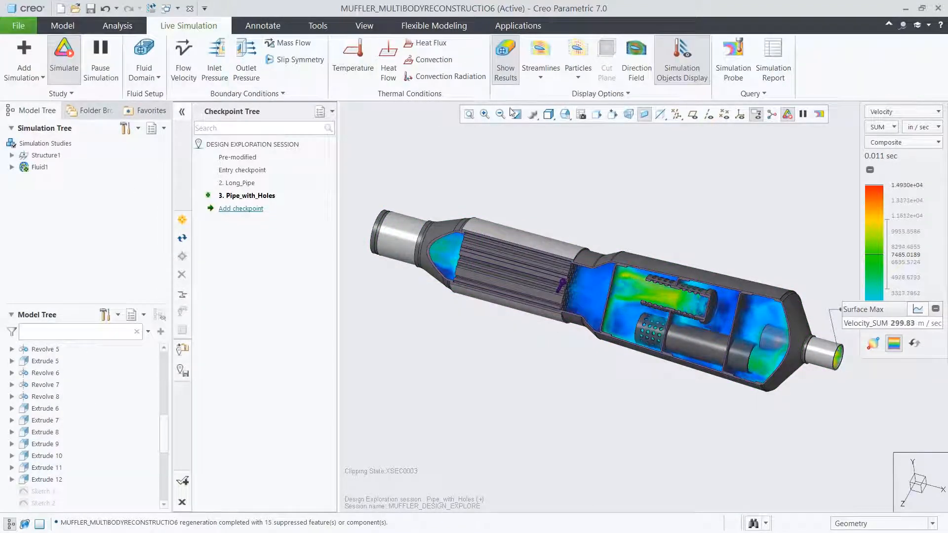
click(548, 114)
click(565, 193)
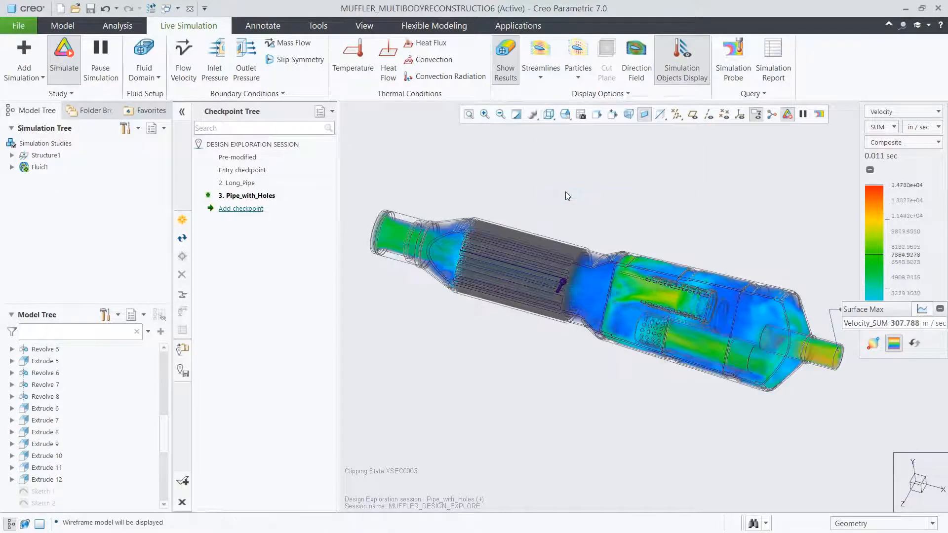
click(882, 113)
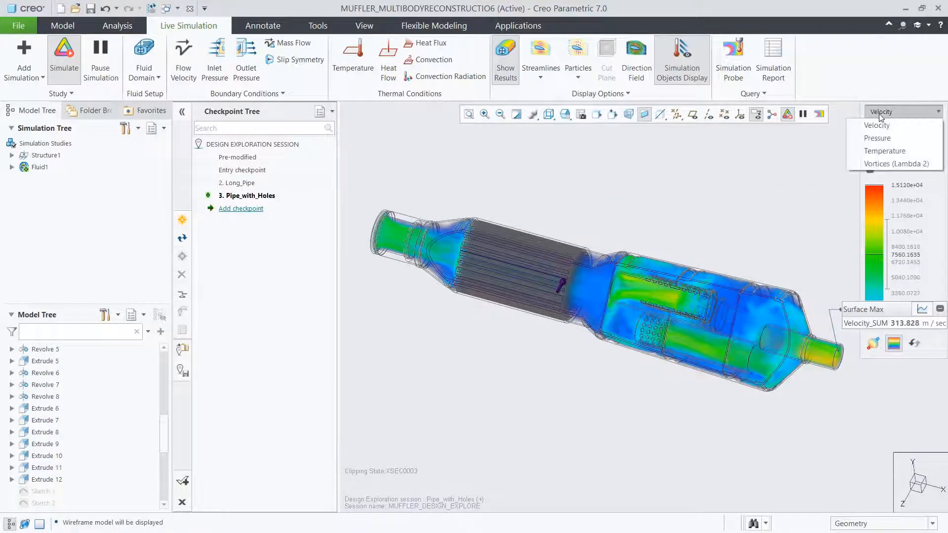
click(880, 138)
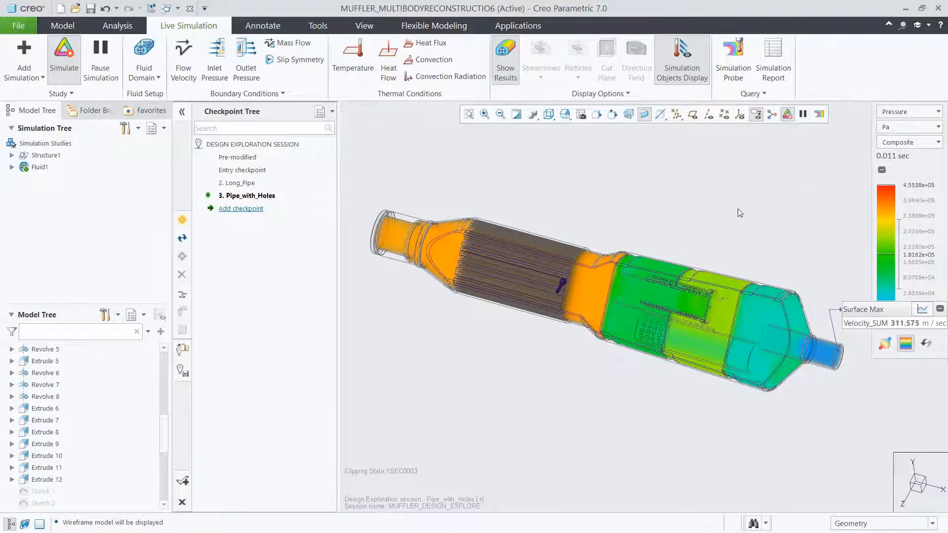
- Switch the flow results back to Velocity and show them as Max Value
click(893, 112)
click(892, 126)
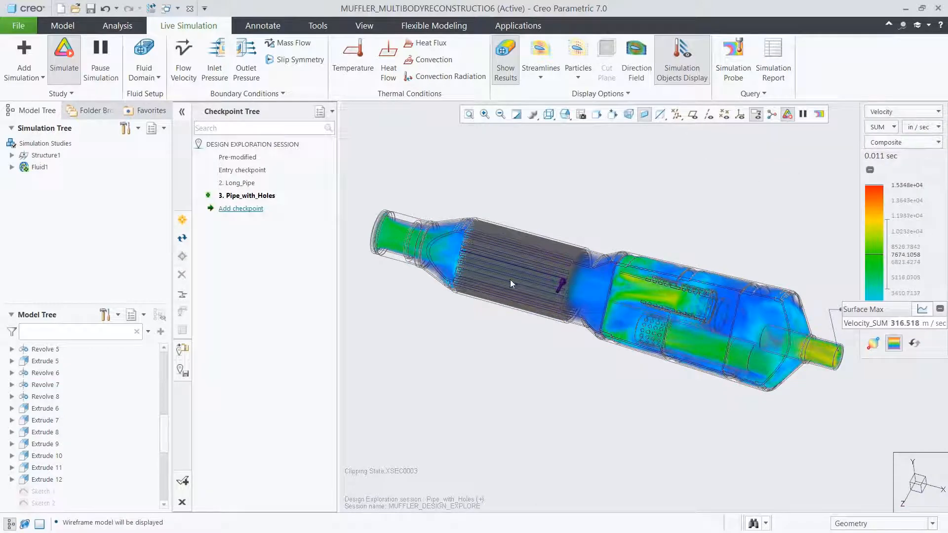
click(884, 143)
click(878, 208)
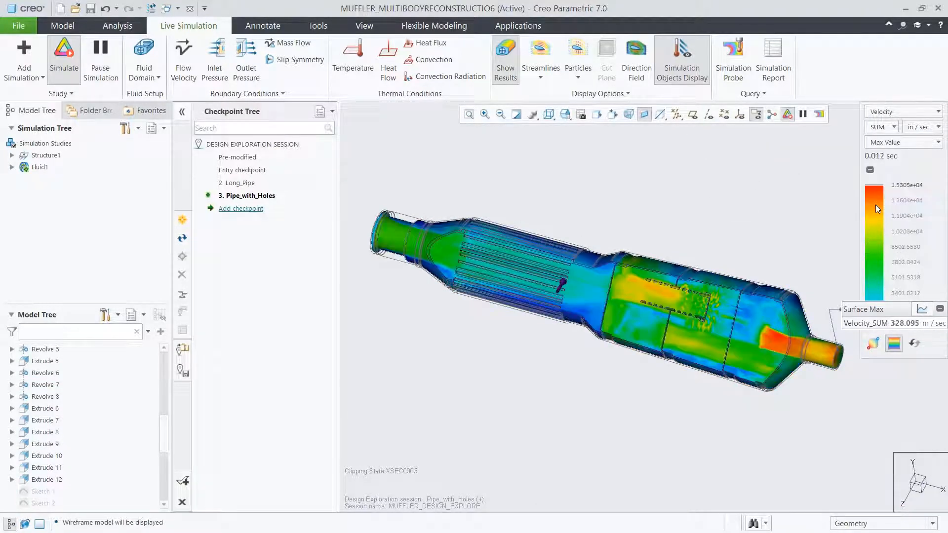
- Place the Surface Max probe label above the muffler and inspect its velocity graph
drag(873, 311, 664, 150)
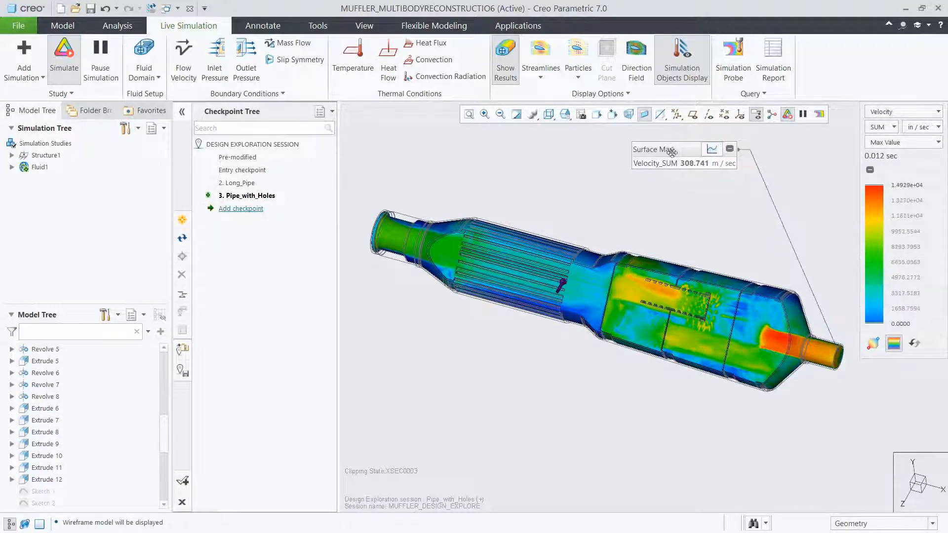
click(707, 148)
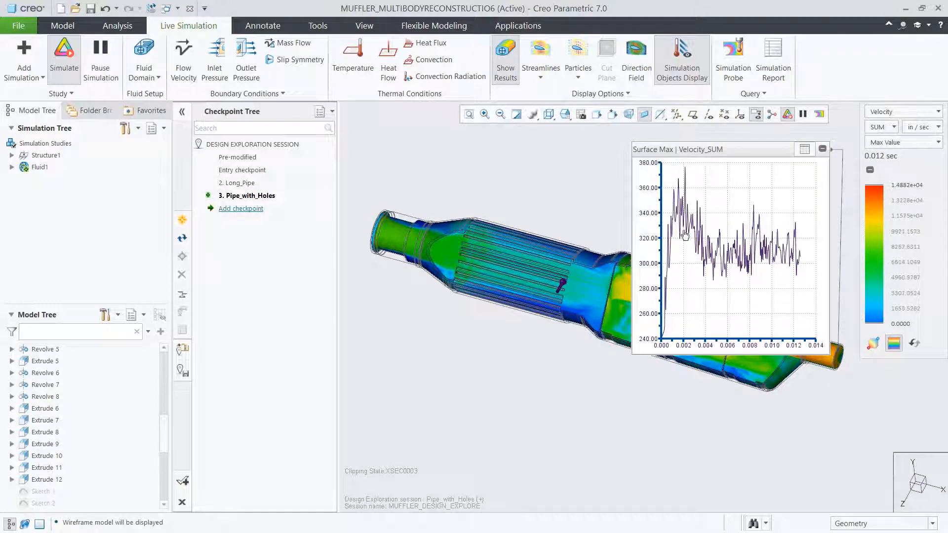
click(803, 151)
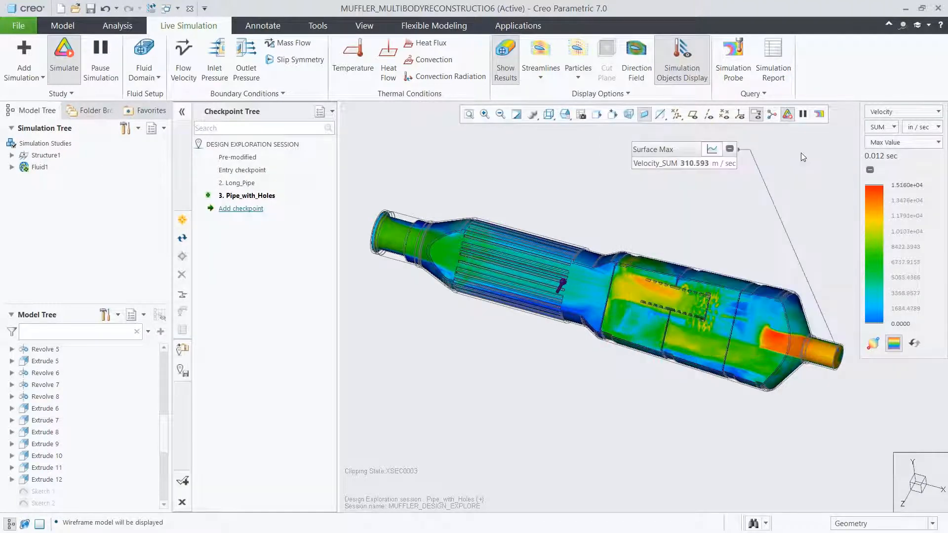
- Save the design as a checkpoint named Lattice and accept the design exploration session, saving it to C:\Demos\CSL_Demo\
click(253, 212)
text(Lattice)
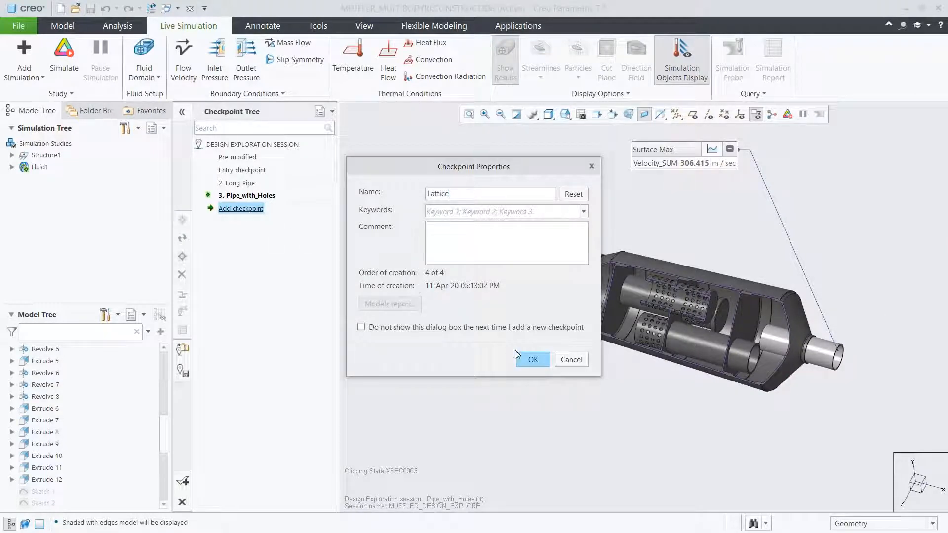
click(529, 361)
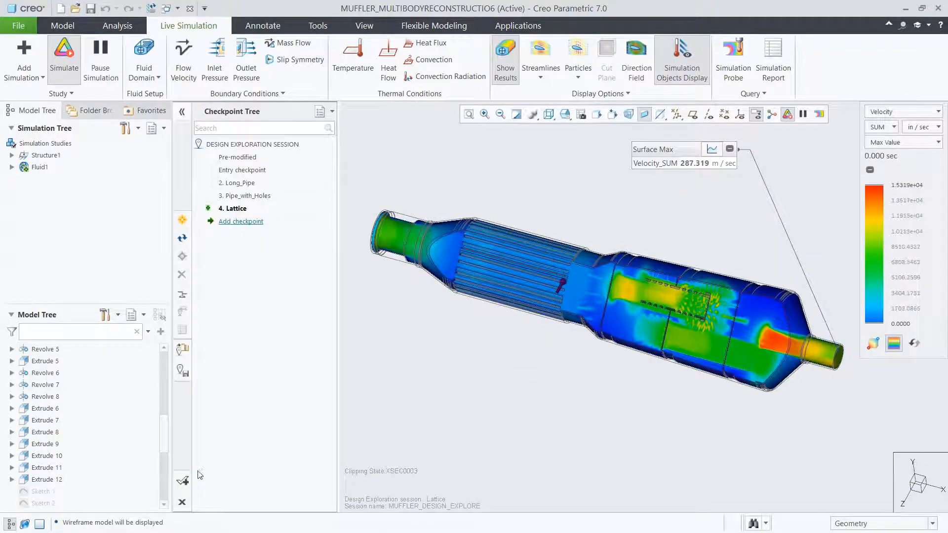
click(184, 481)
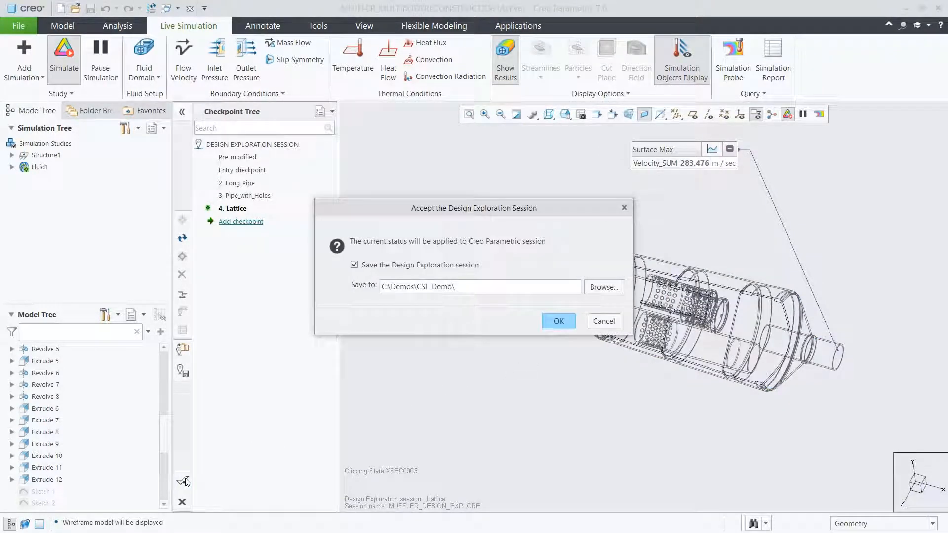
click(558, 321)
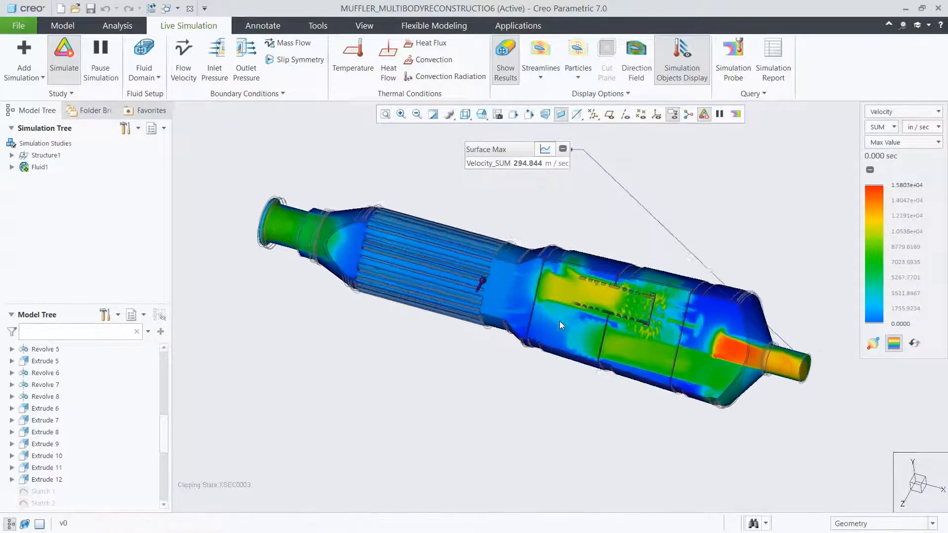
- Display the muffler shaded with edges and restore the saved 08_SKETCH view of the outlet pipe
click(467, 115)
click(475, 138)
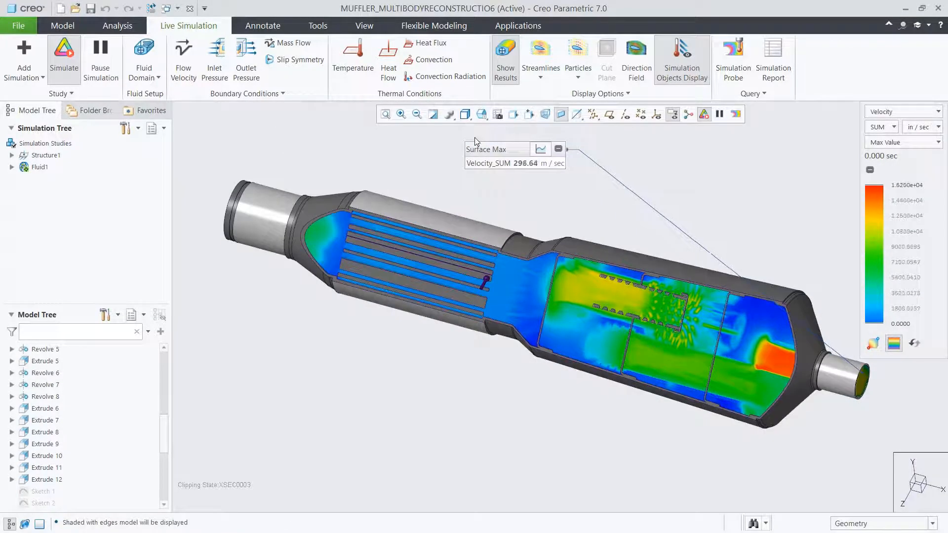
click(482, 114)
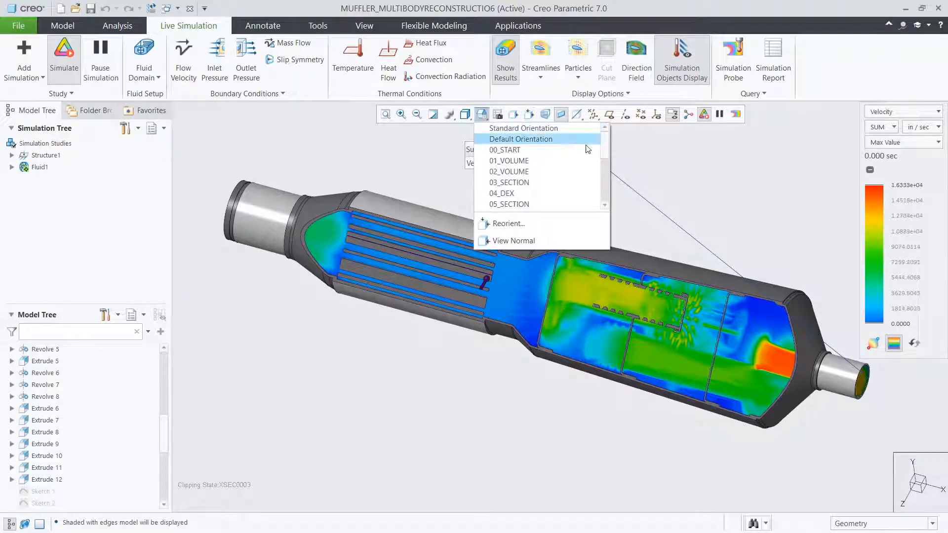
drag(604, 151, 604, 165)
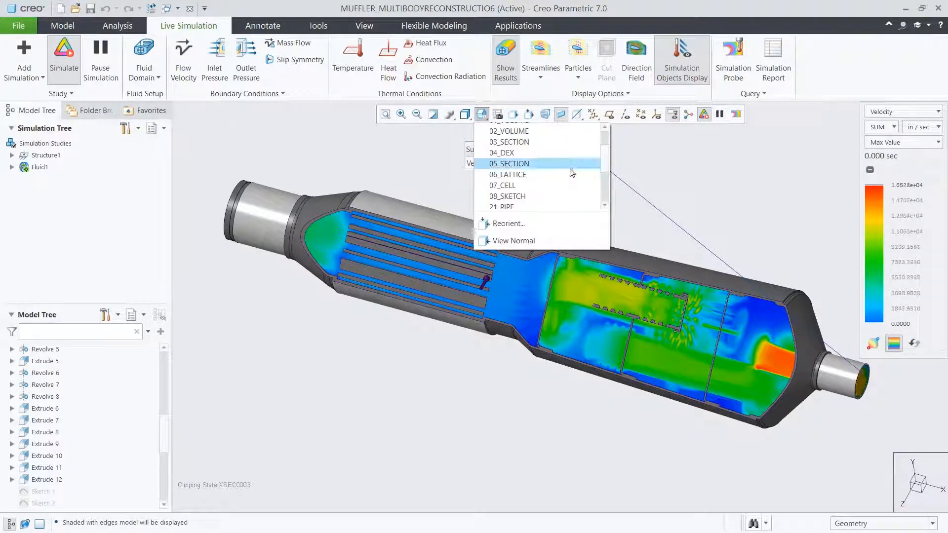
click(520, 195)
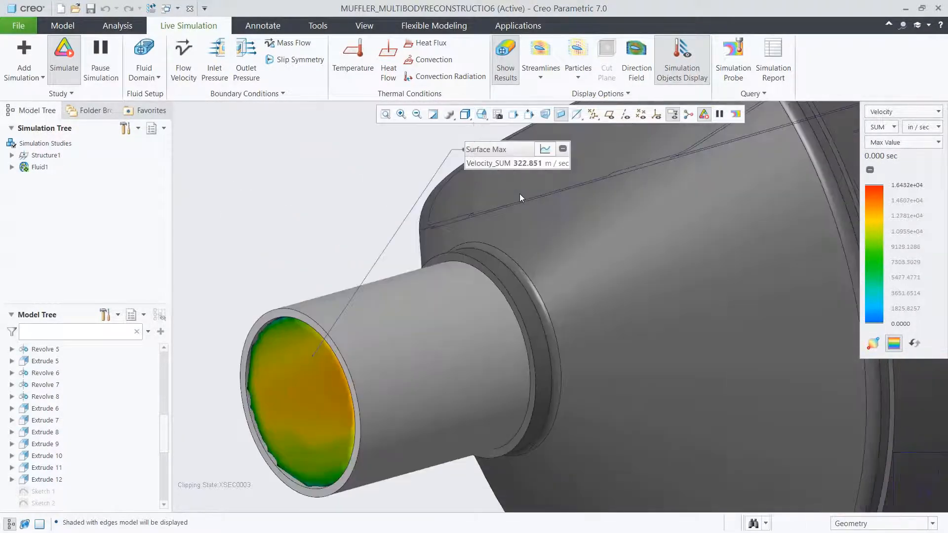
- Edit the dimensions of Revolve 5, enlarging the outlet pipe's radial dimension to about 0.64
click(46, 350)
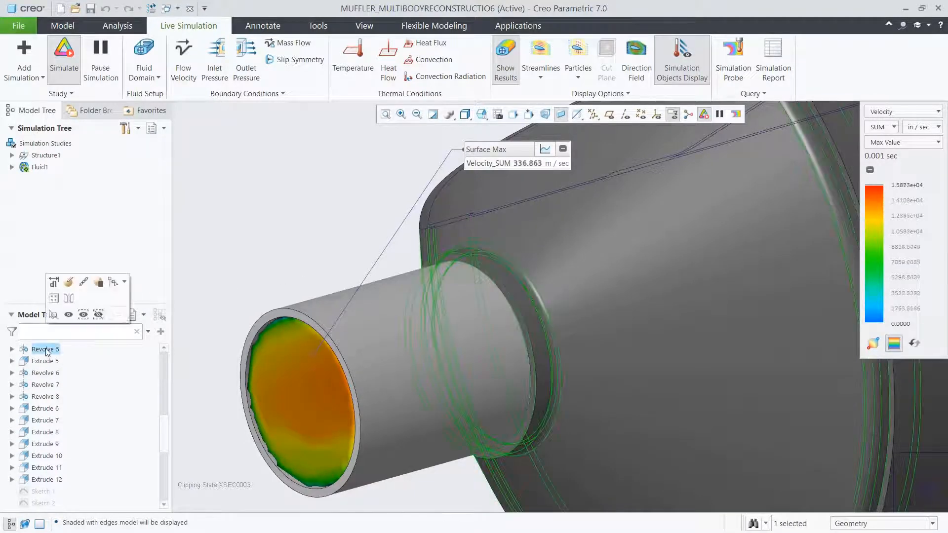
click(54, 283)
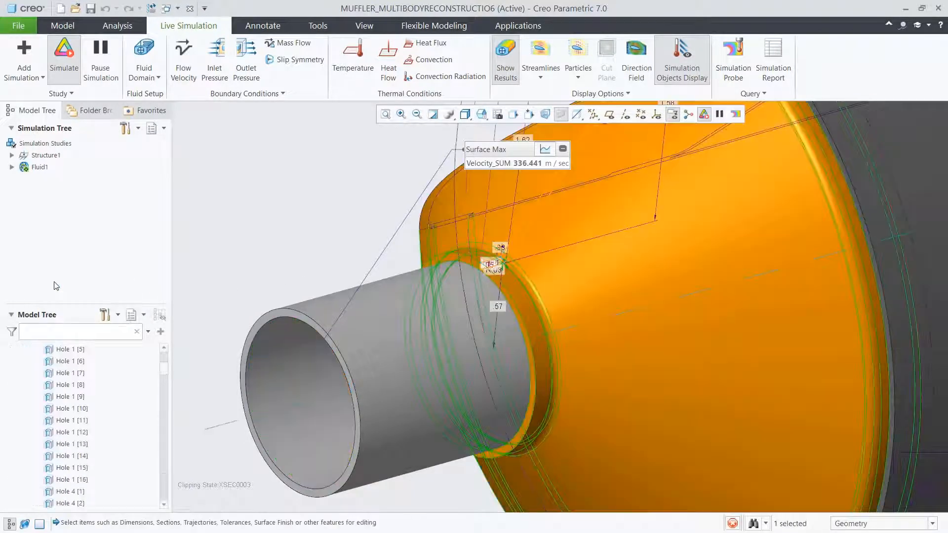
click(499, 262)
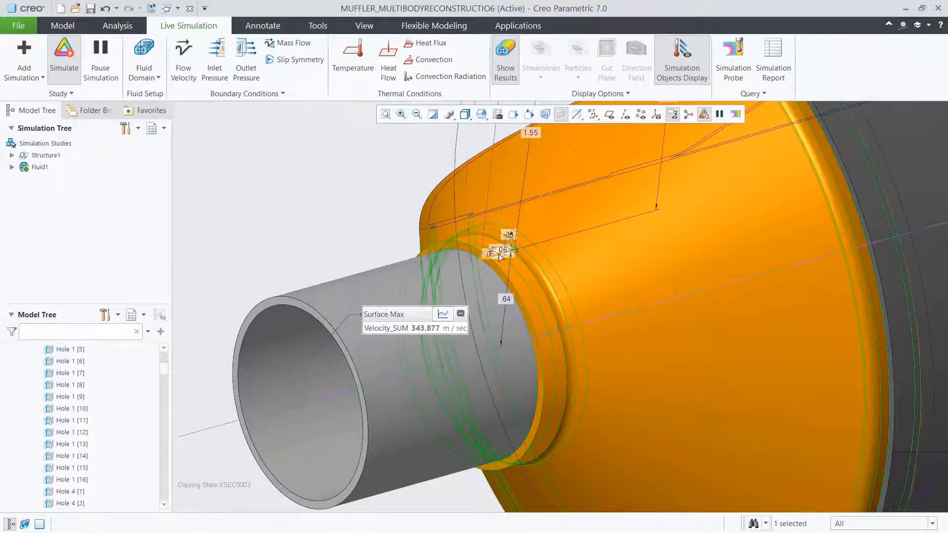
click(280, 234)
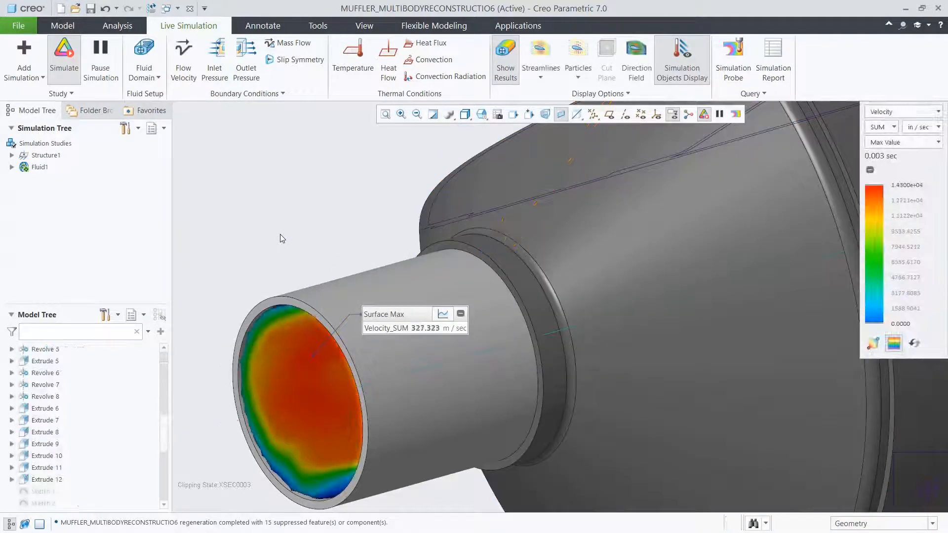
- Restore the 00_START view and display the whole muffler in wireframe
click(483, 115)
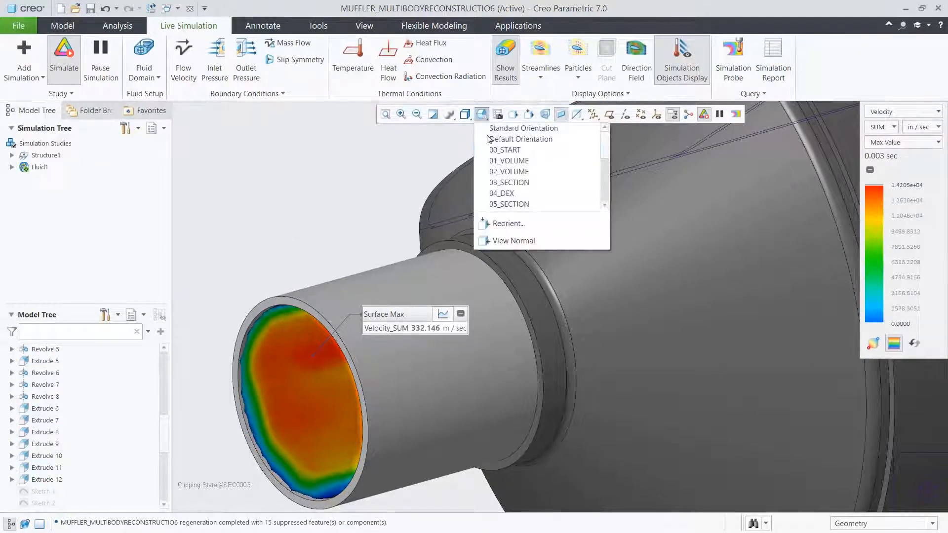
click(487, 149)
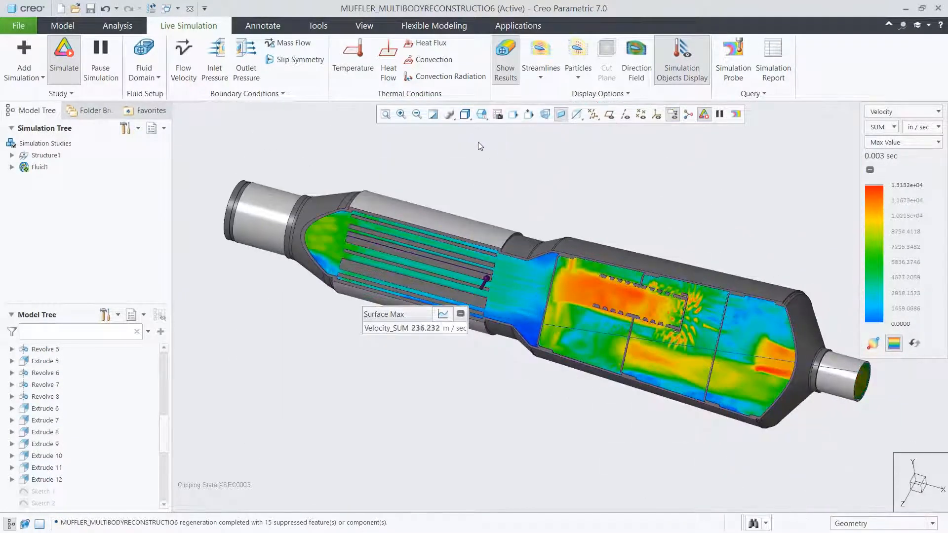
click(465, 115)
click(486, 194)
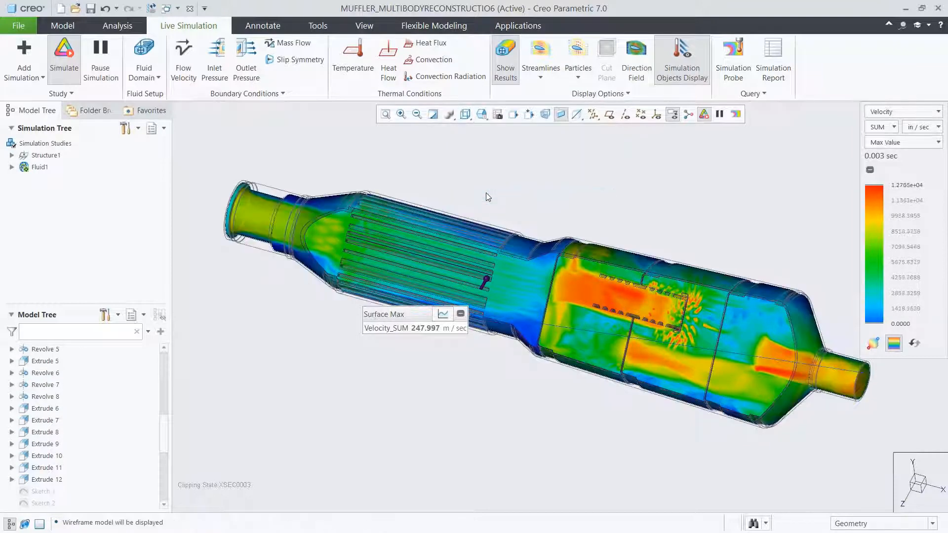
- Place the Surface Max probe label above the muffler and show the velocity results as Composite
drag(413, 312, 573, 138)
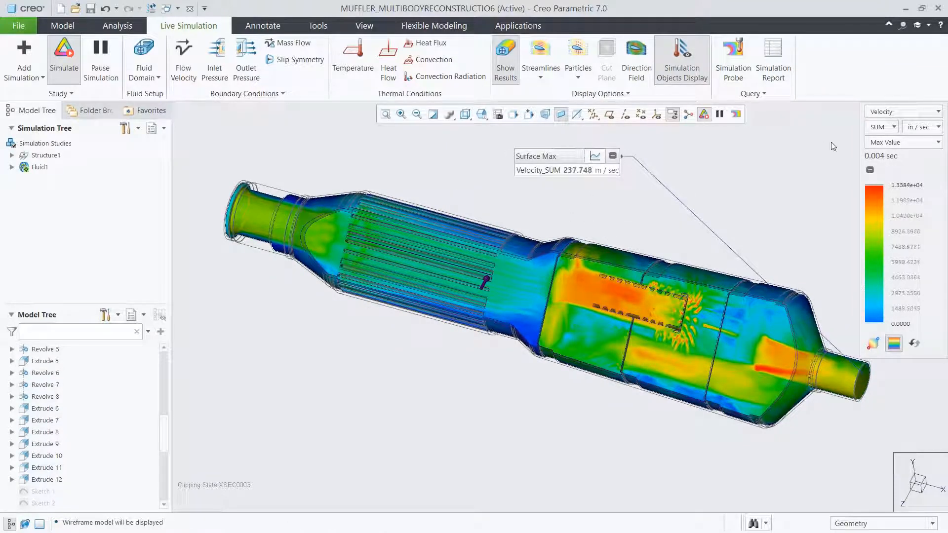
click(869, 143)
click(881, 168)
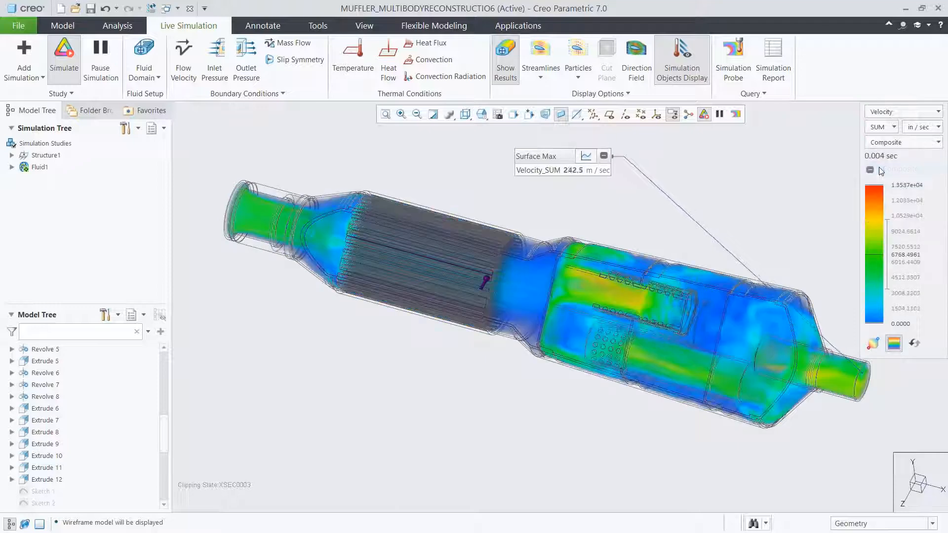
- Display the pressure results across the muffler for inspection, and return the results display to velocity
click(889, 112)
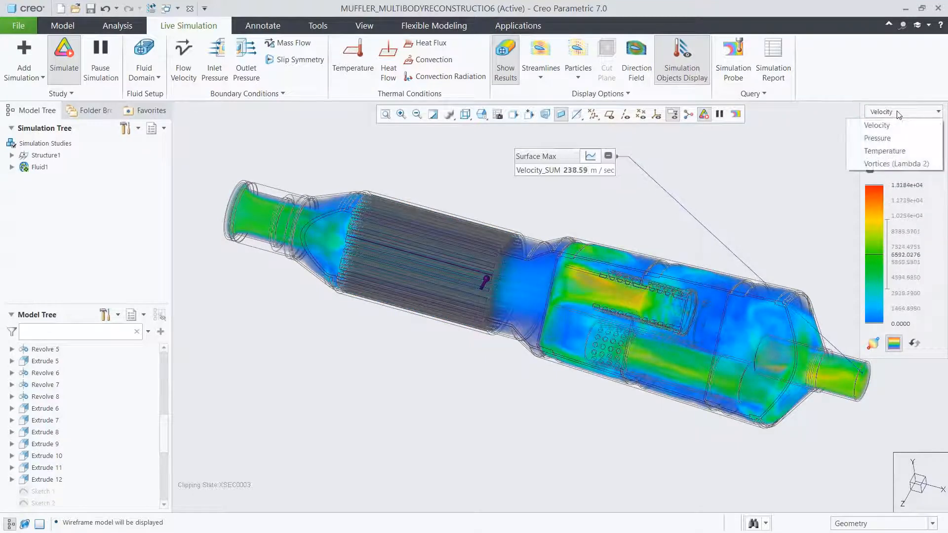
click(889, 138)
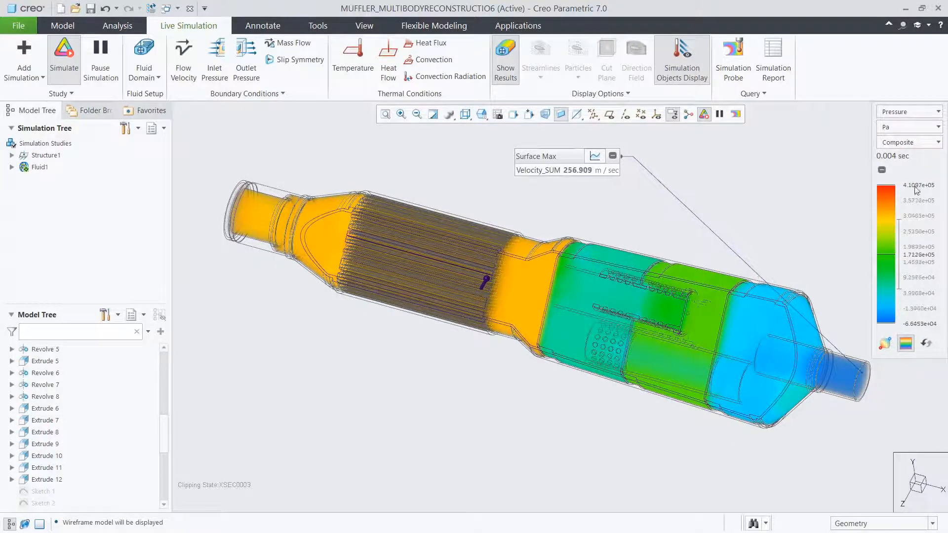
click(919, 112)
click(914, 126)
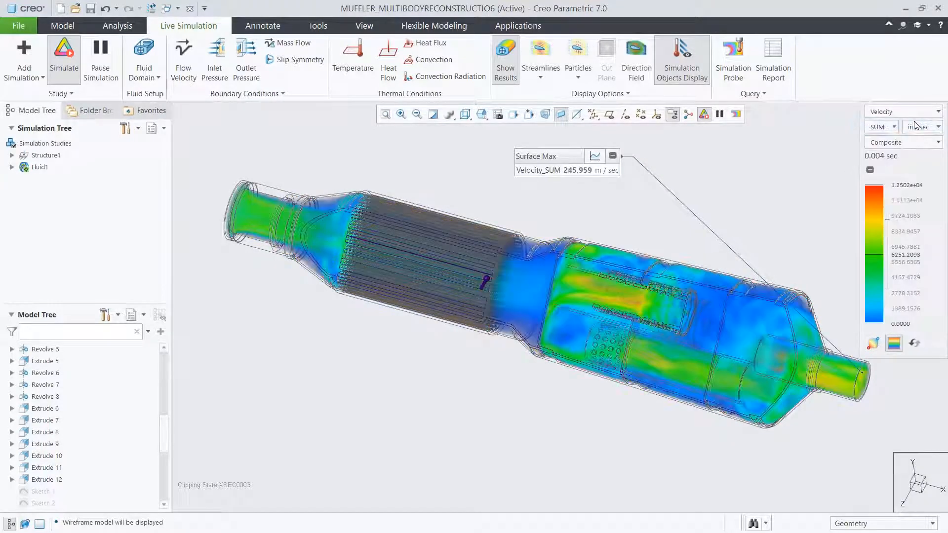
- Show the velocity results as Max Value and view the Surface Max probe's graph before restoring its numeric label
click(918, 142)
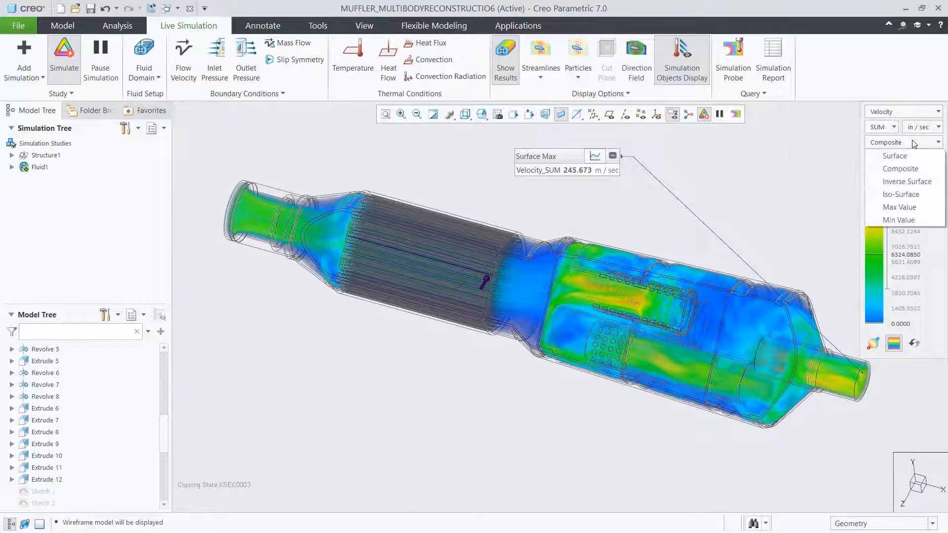
click(901, 207)
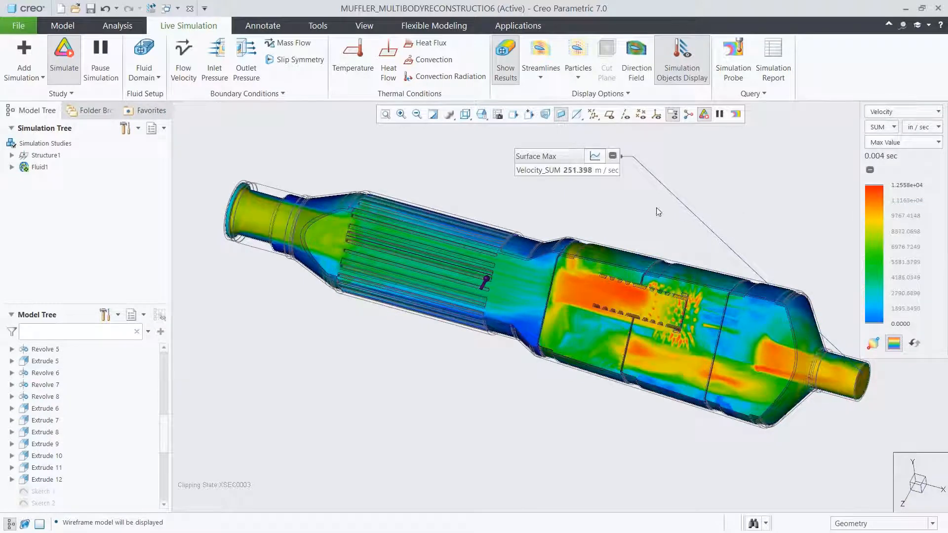
click(595, 157)
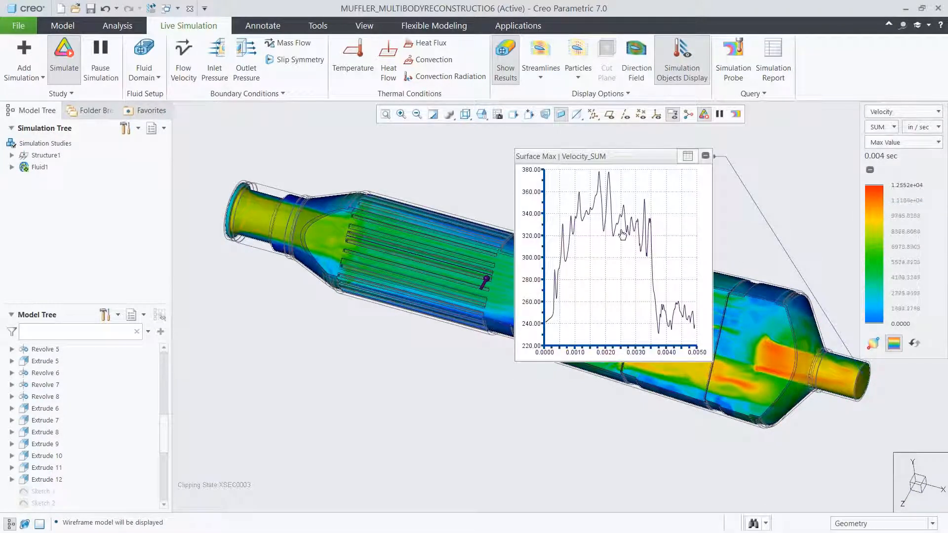
click(689, 157)
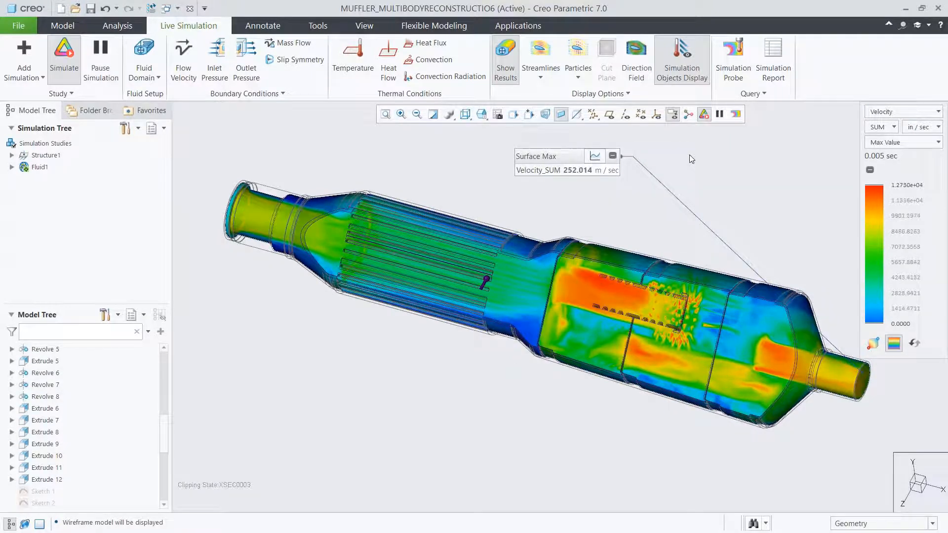